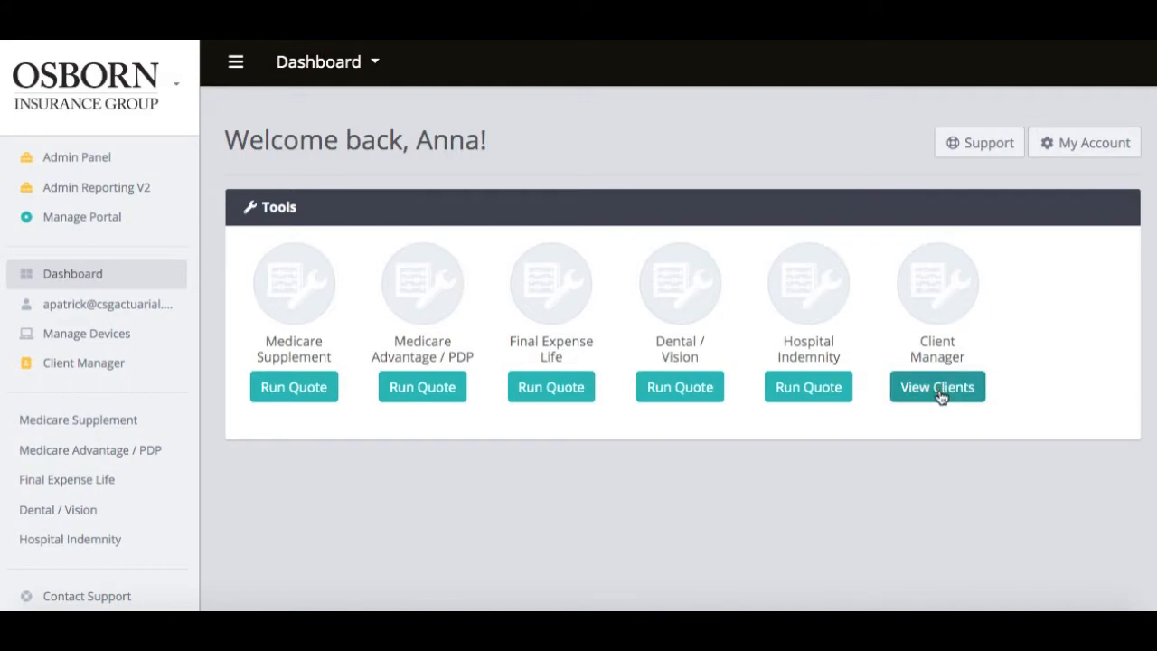
View the client list, then pick Medicare Supplement from the Client Manager dropdown.
left_click(939, 390)
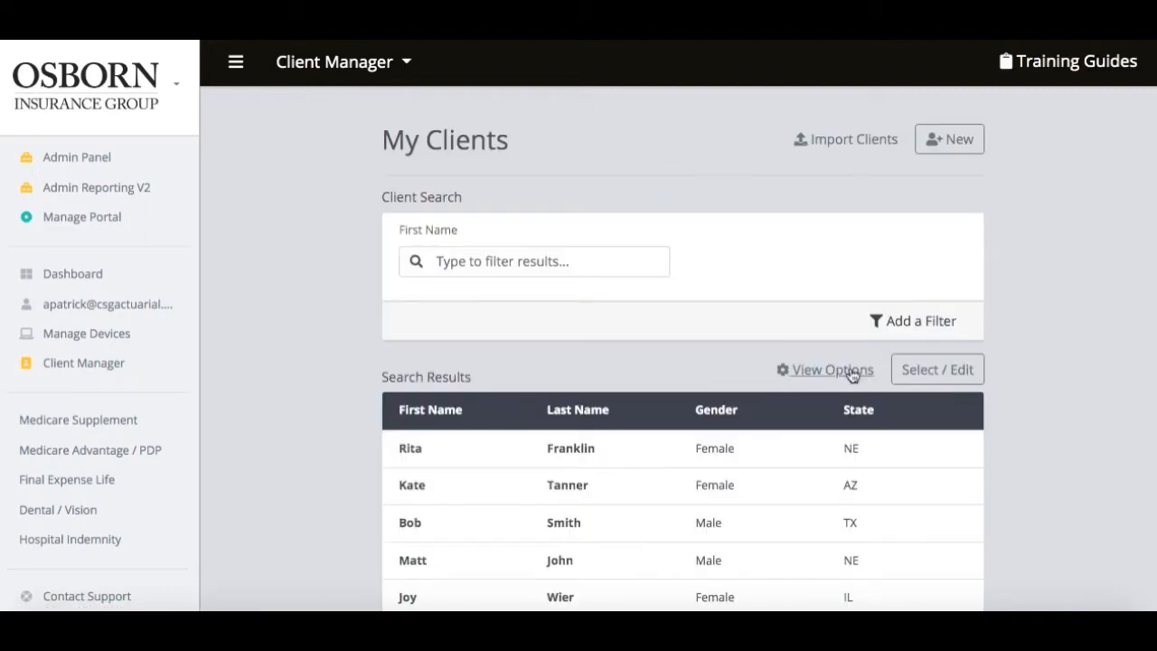
left_click(380, 81)
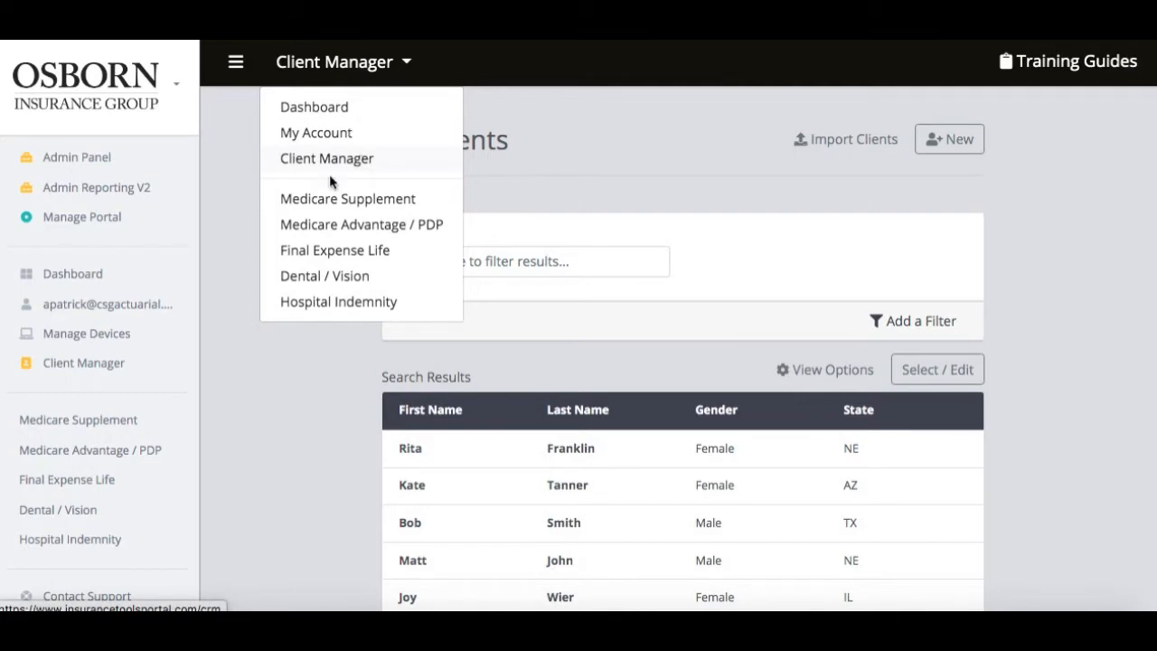
scroll(128, 400, "down", 1)
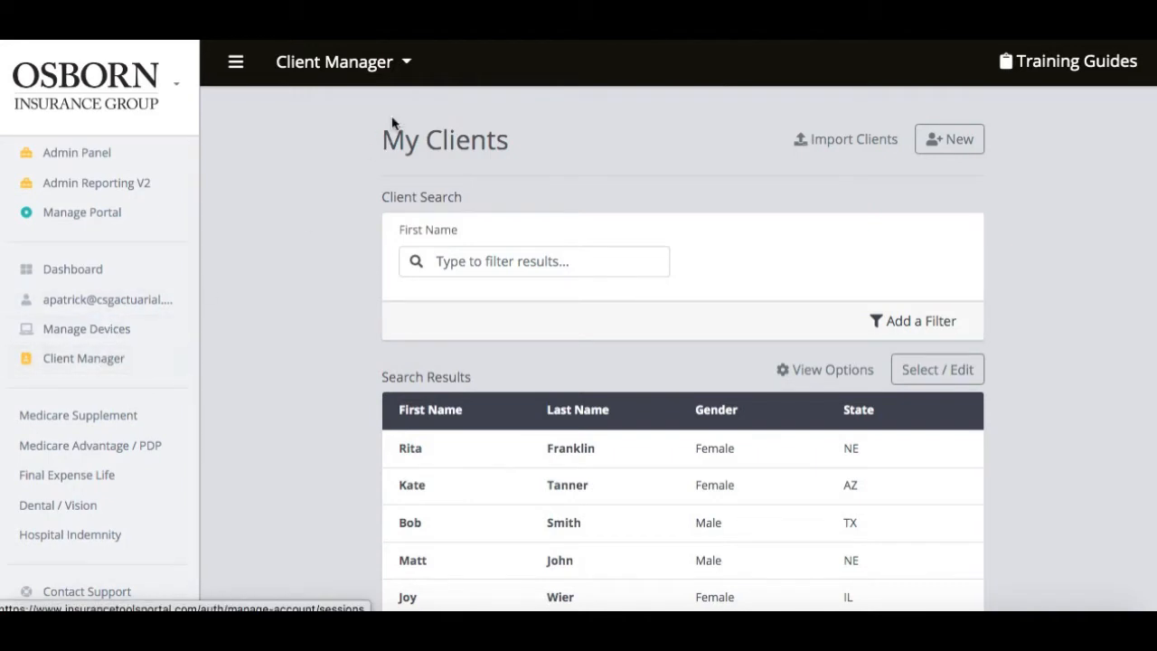
mouse_move(338, 60)
left_click(333, 201)
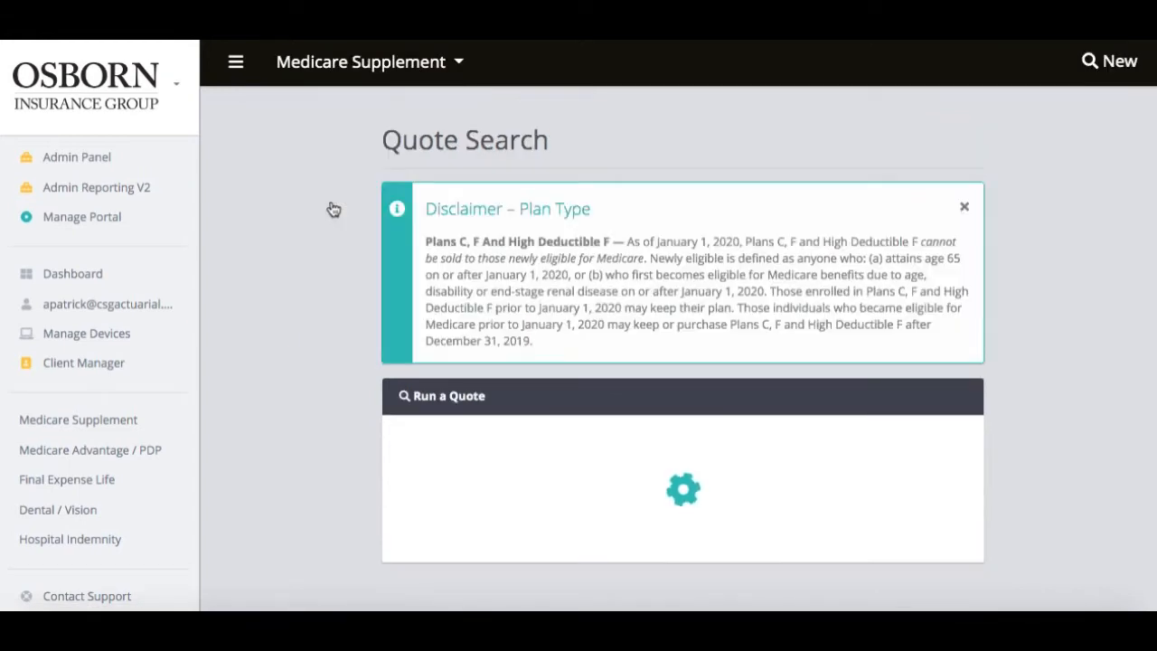
Choose the Arizona client as the quote form's Client / Applicant.
scroll(394, 256, "down", 2)
scroll(394, 260, "down", 2)
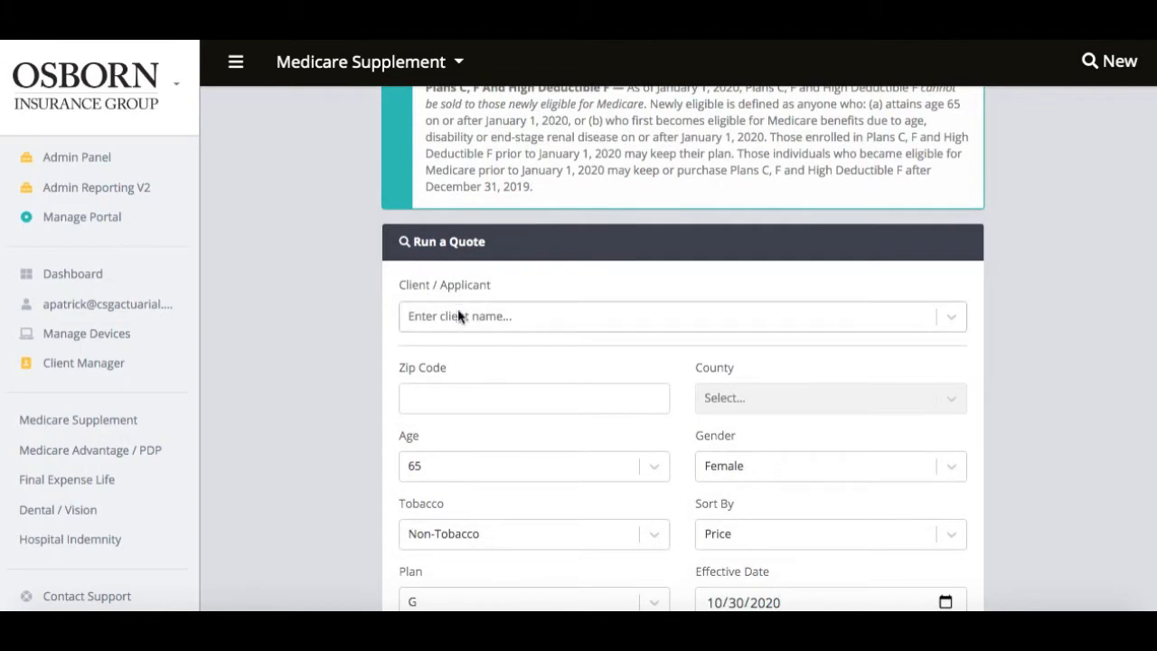
scroll(458, 309, "down", 1)
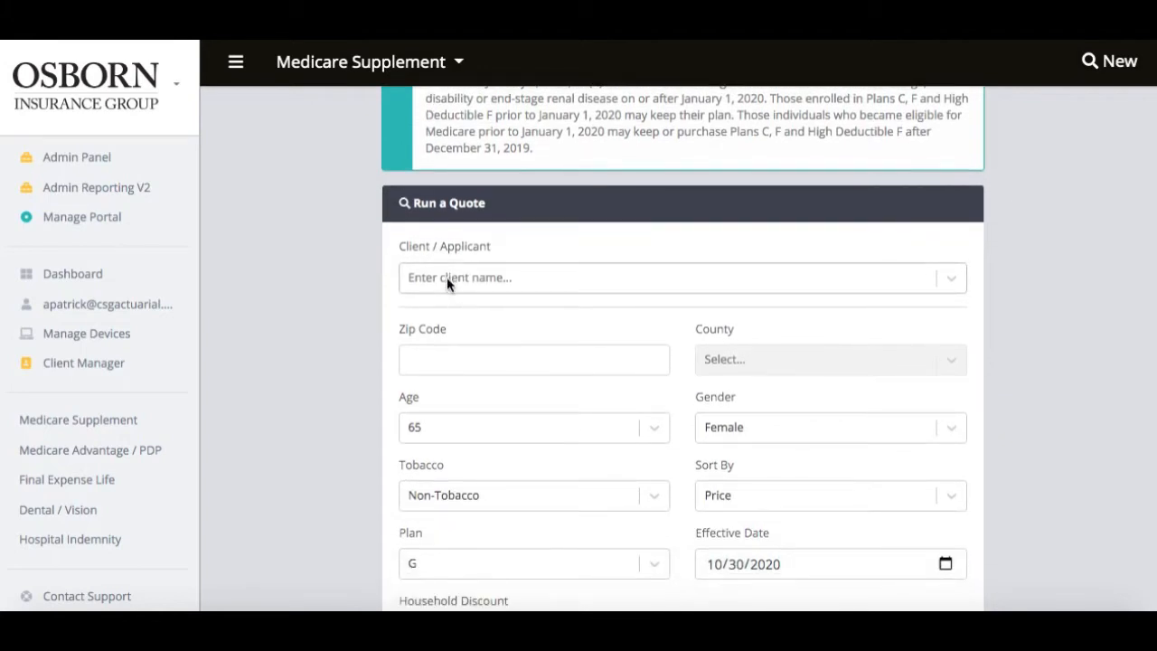
left_click(447, 276)
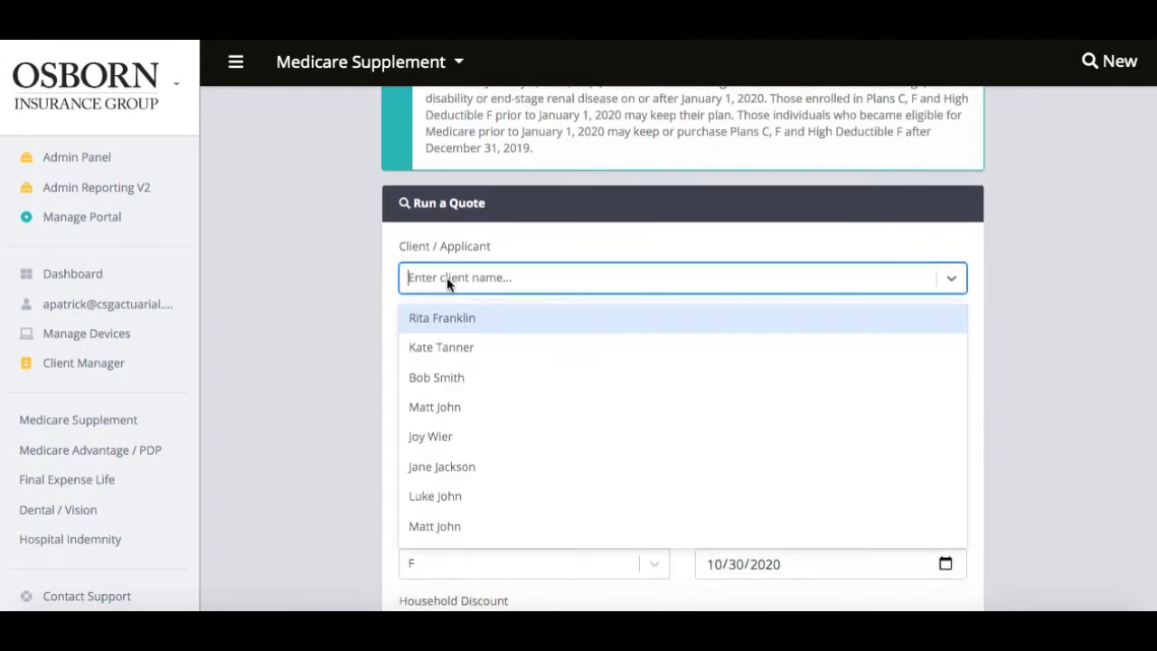
left_click(446, 353)
Recheck the applicant list, keep the Arizona client, and bring up the portal sections menu.
scroll(447, 357, "down", 1)
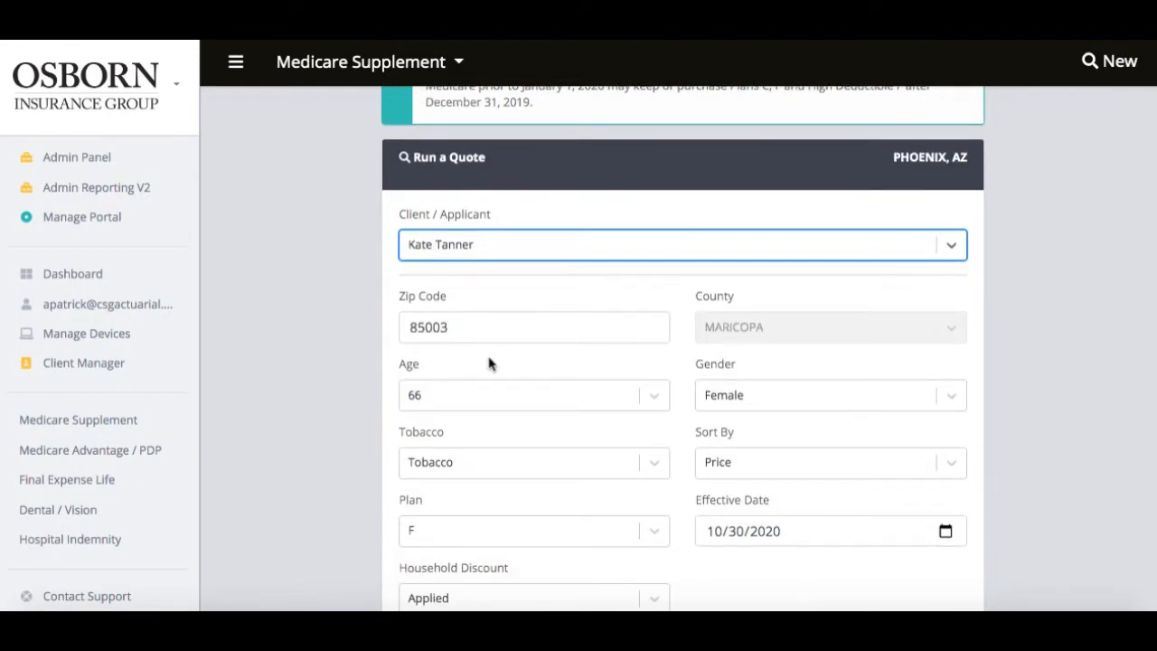
scroll(487, 363, "down", 1)
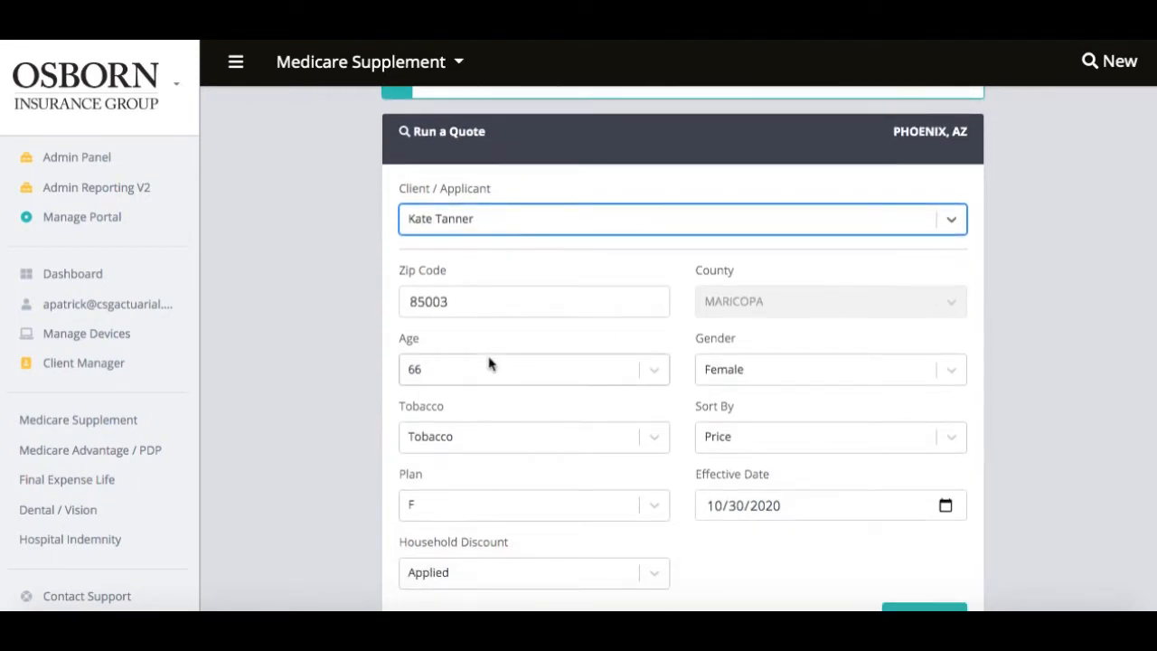
scroll(499, 378, "down", 1)
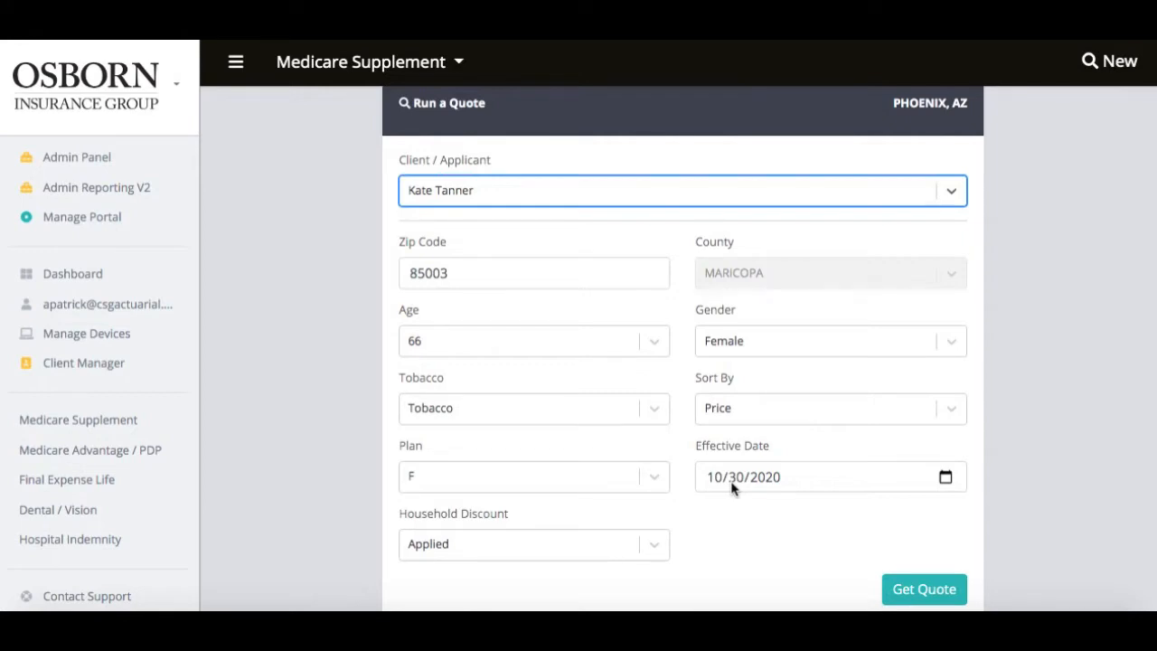
left_click(607, 200)
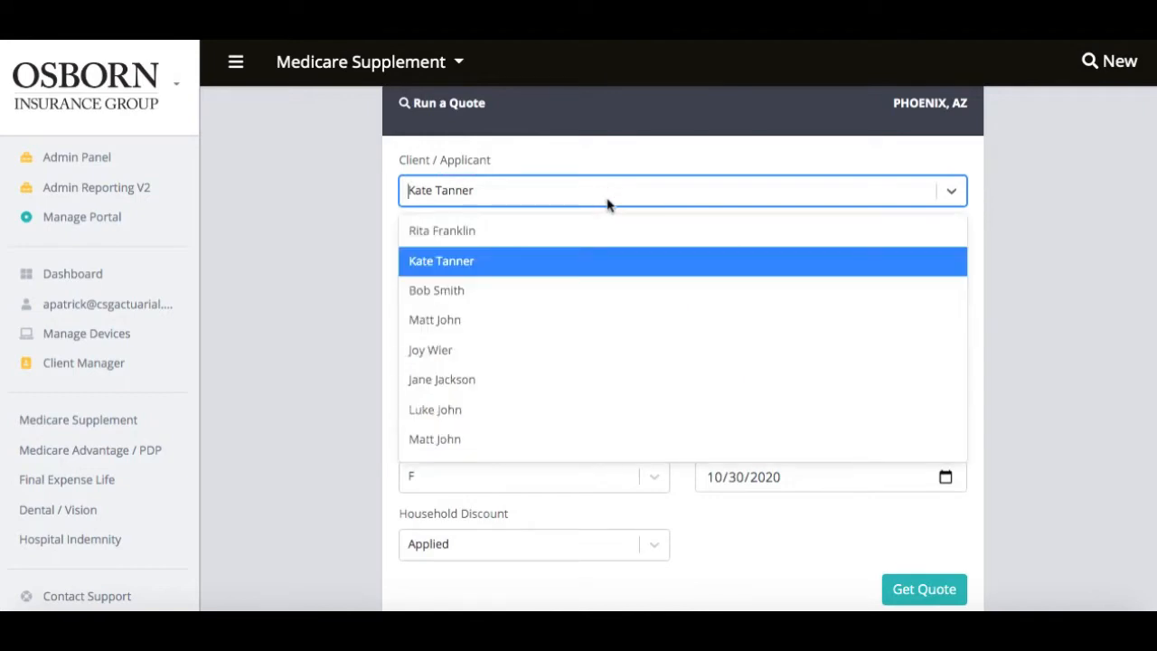
left_click(608, 204)
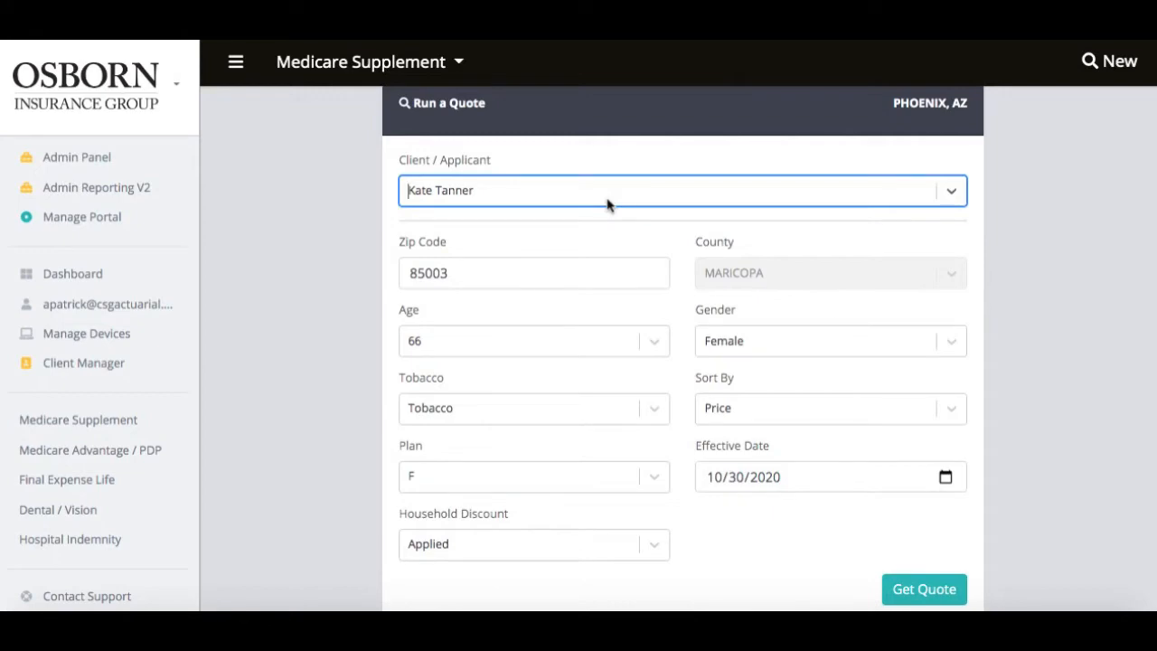
left_click(394, 65)
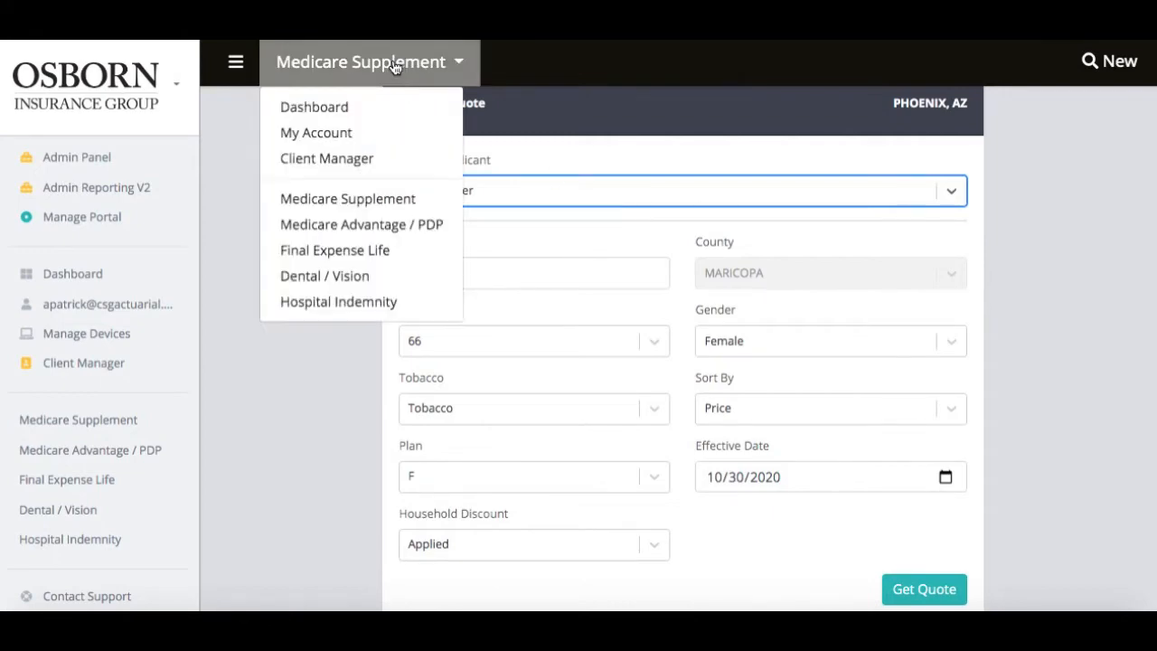
Return to Client Manager, leave Page Size at 10, and move to page 2 of clients.
left_click(374, 169)
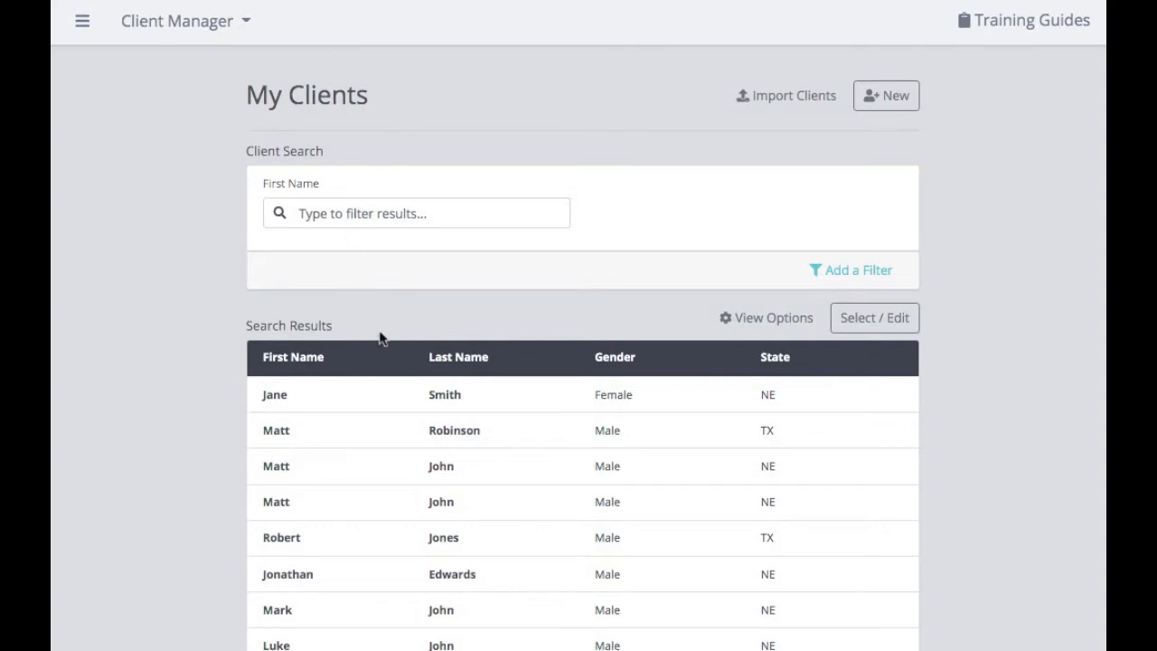
scroll(383, 357, "down", 3)
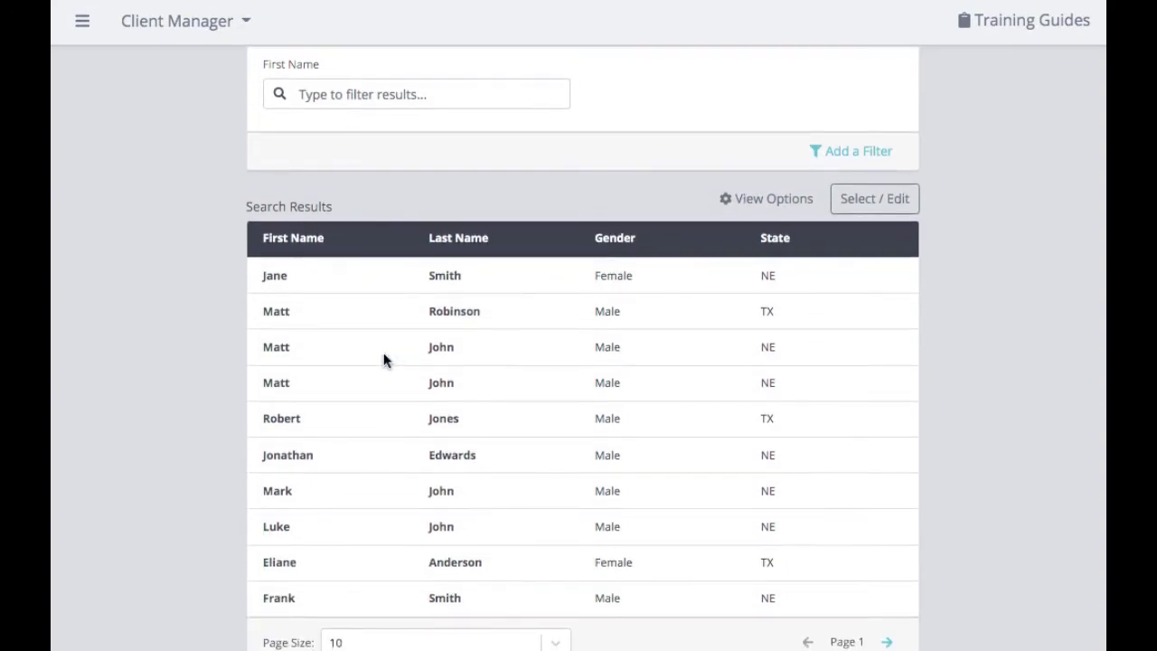
scroll(383, 360, "down", 3)
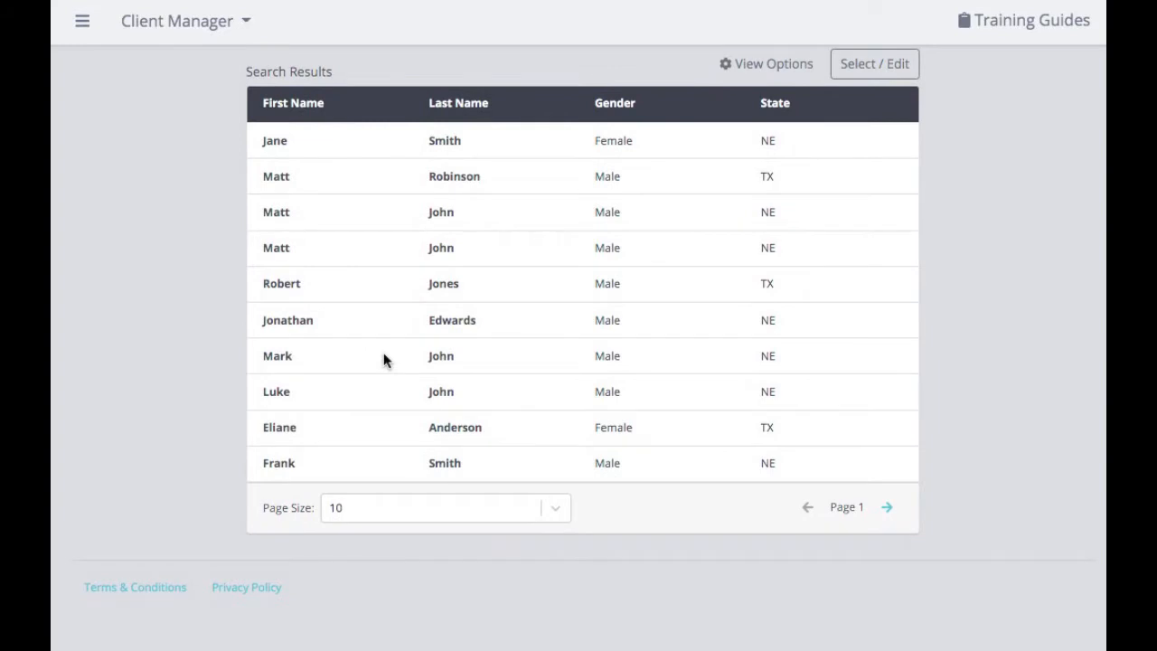
left_click(555, 511)
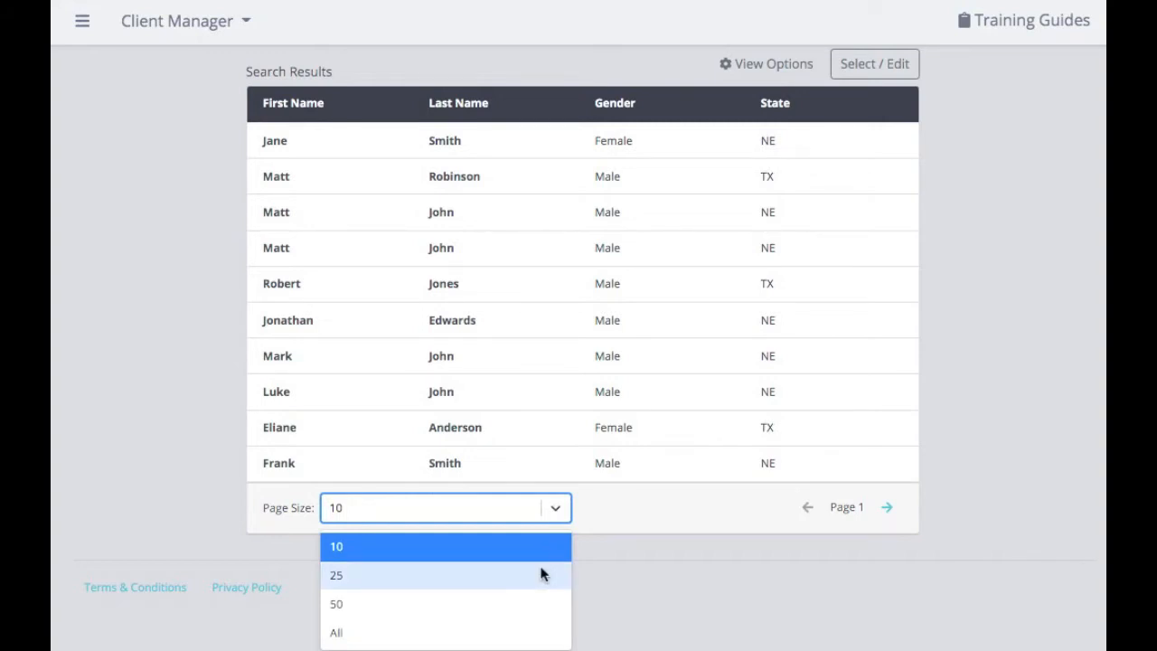
left_click(643, 574)
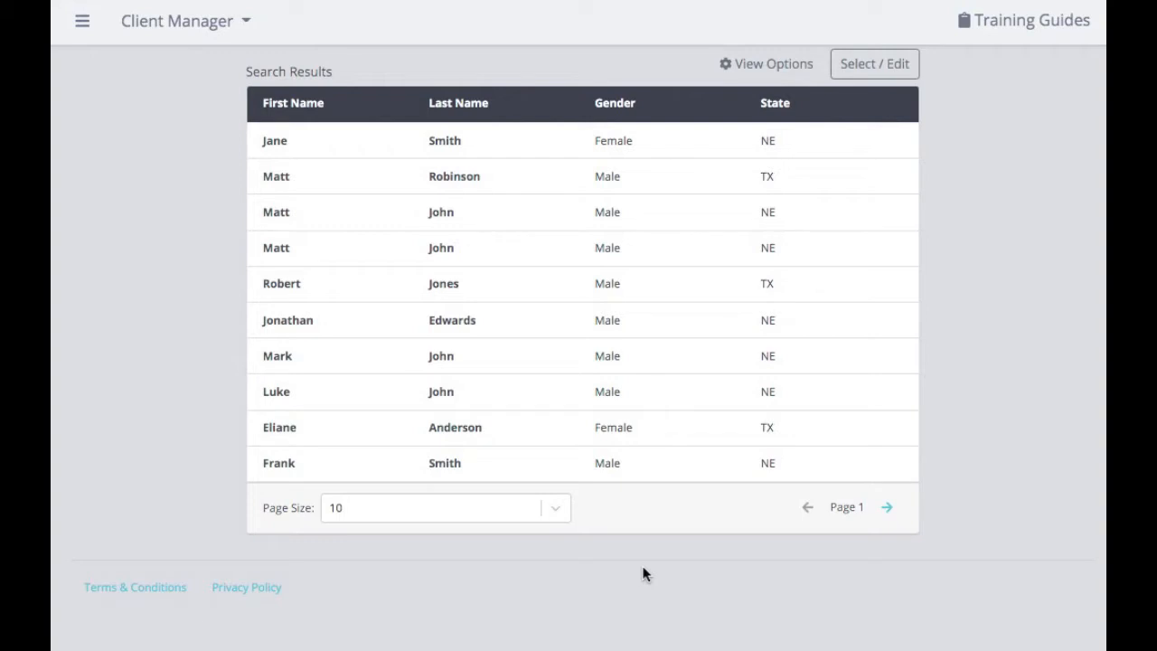
left_click(890, 507)
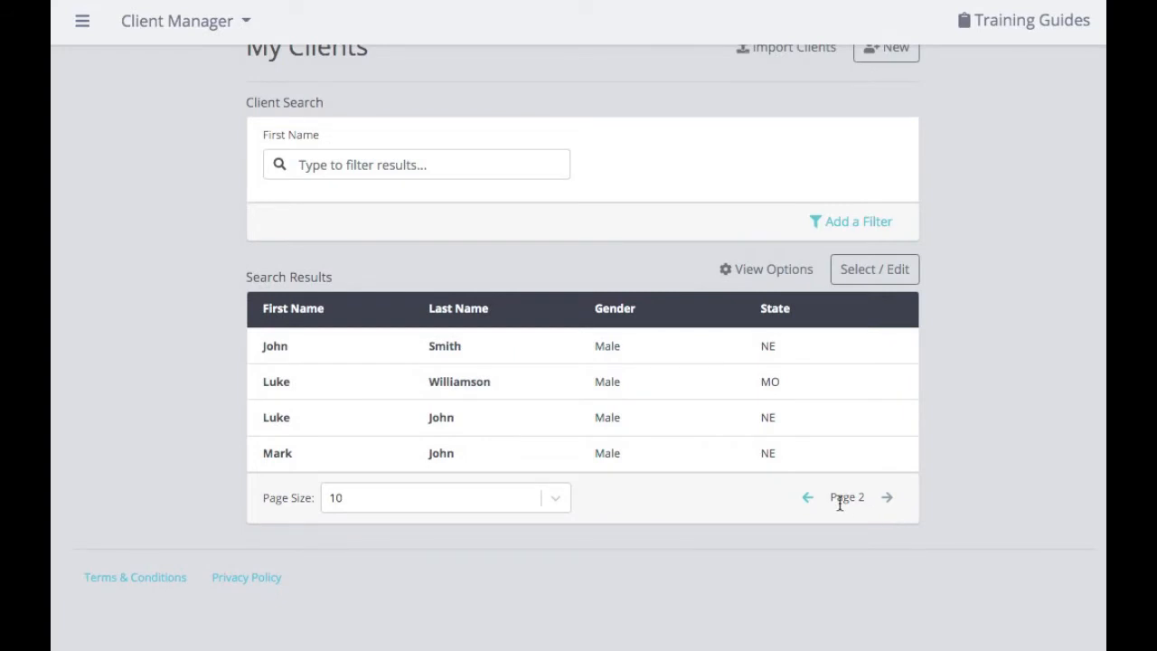
Go back to page 1, then enter and clear a First Name search so all clients show.
left_click(810, 503)
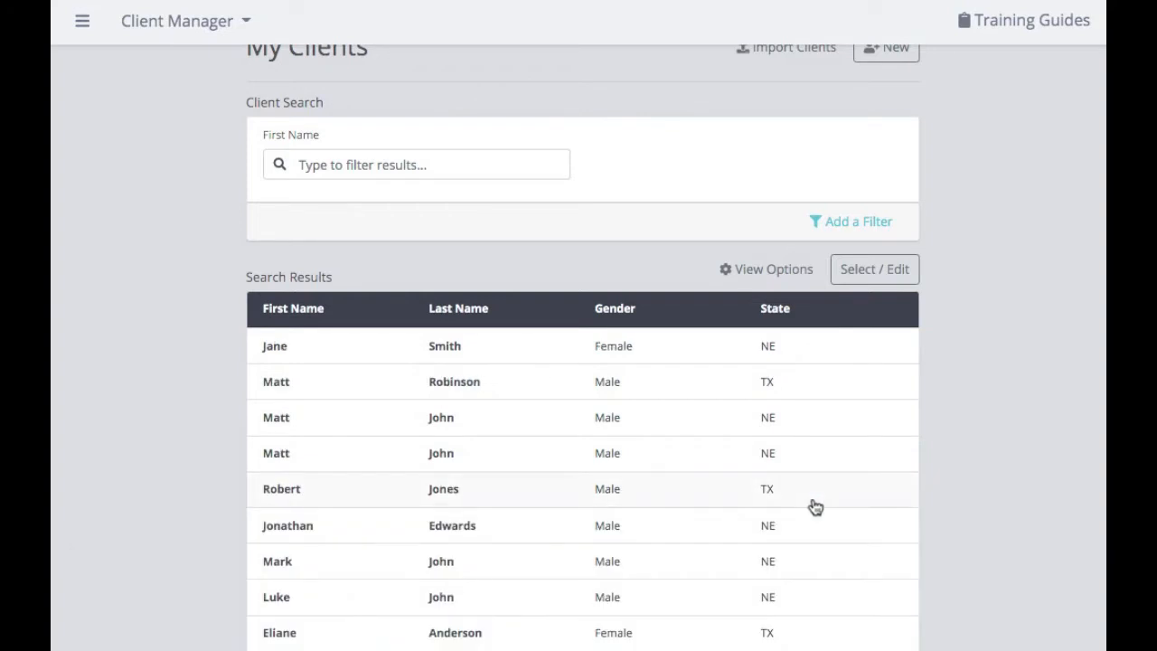
scroll(815, 506, "down", 2)
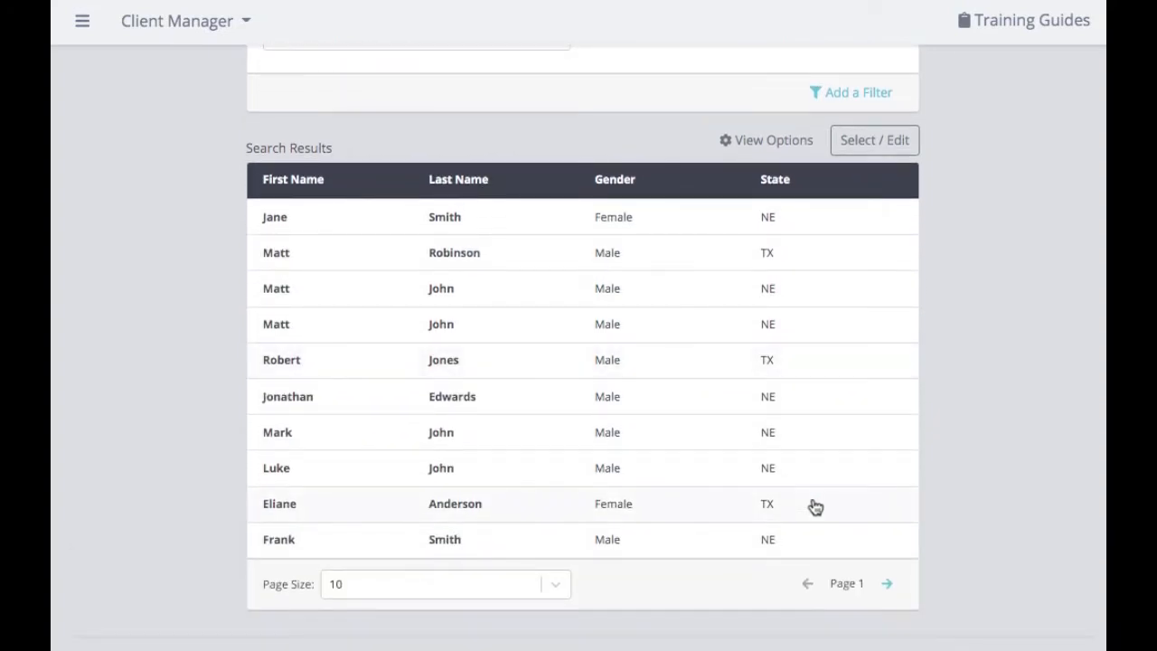
scroll(815, 506, "up", 2)
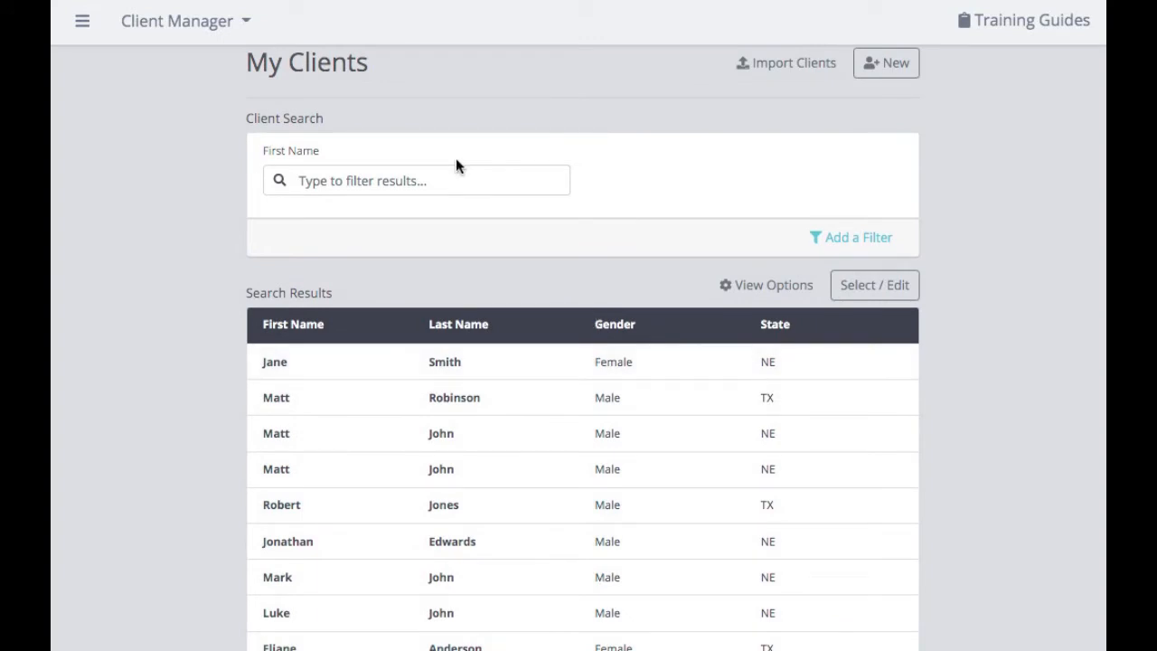
left_click(436, 184)
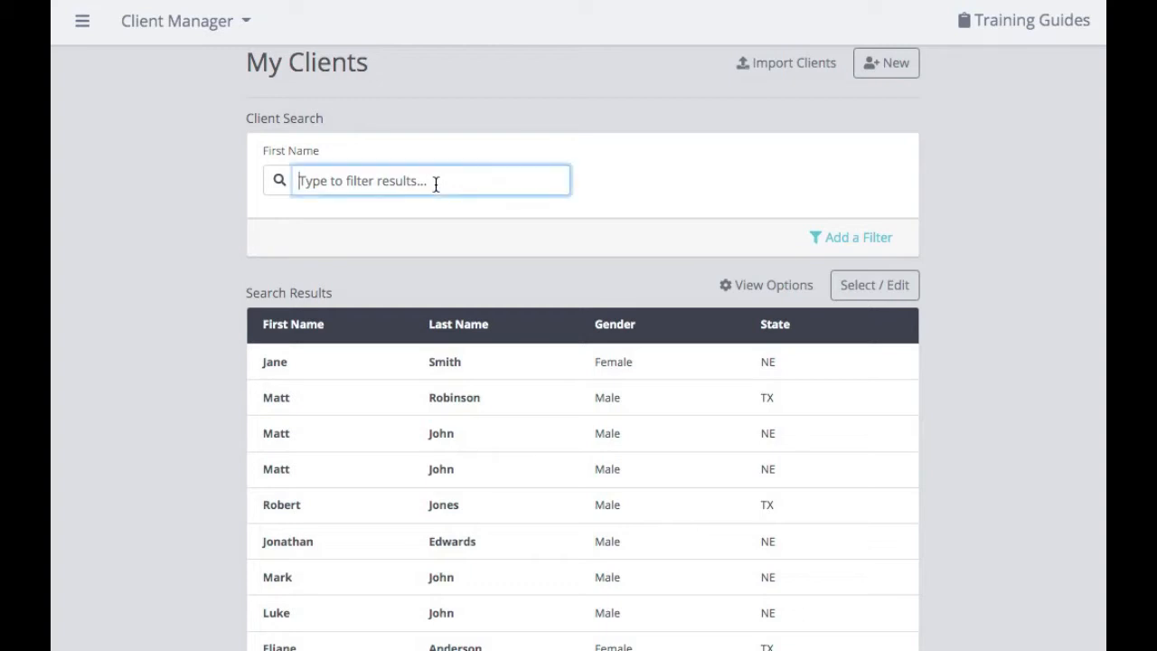
type("jane")
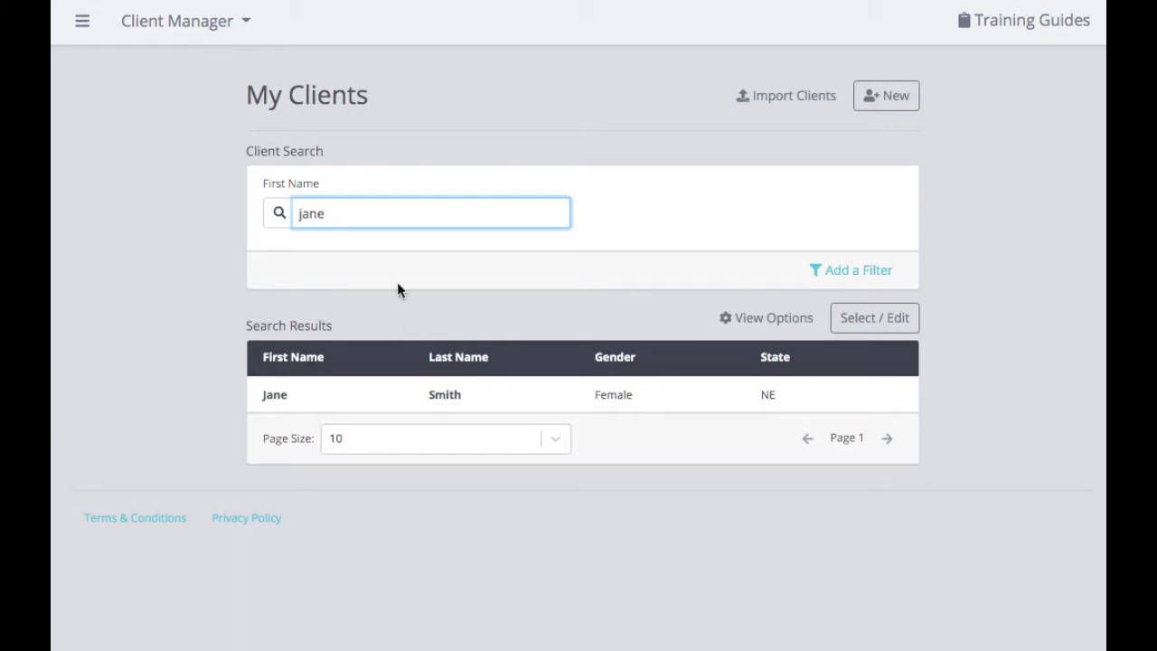
key("BackSpace")
key("BackSpace")
key("BackSpace")
key("BackSpace")
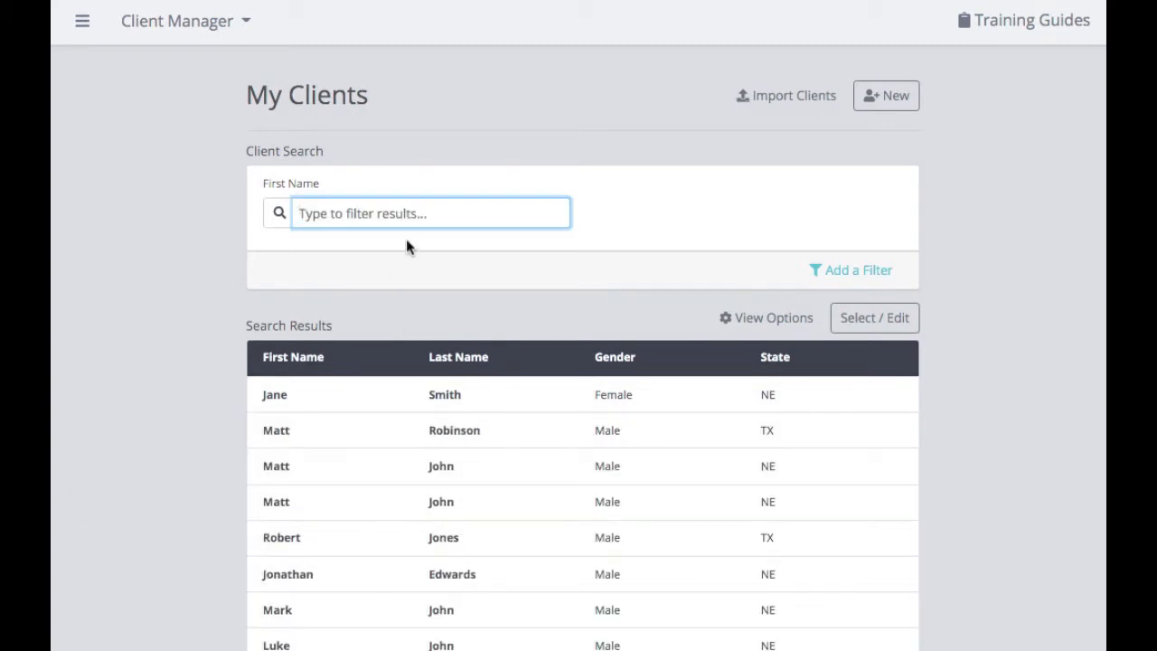
Add a filter row and browse its criteria without choosing one.
left_click(844, 273)
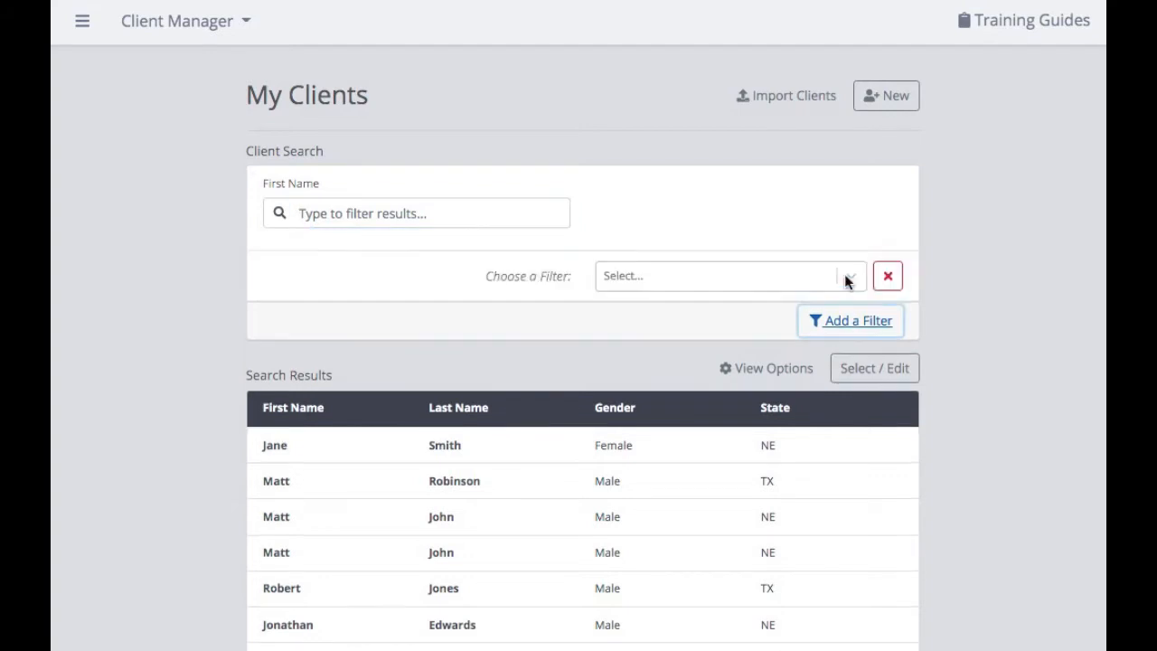
left_click(849, 279)
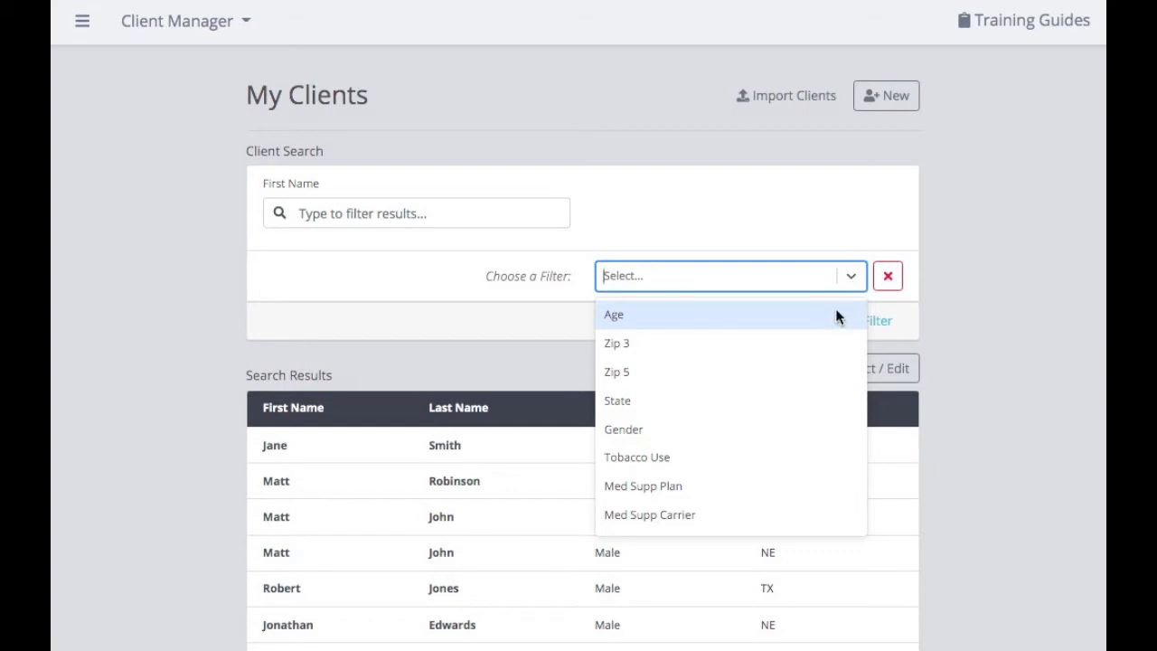
left_click(922, 307)
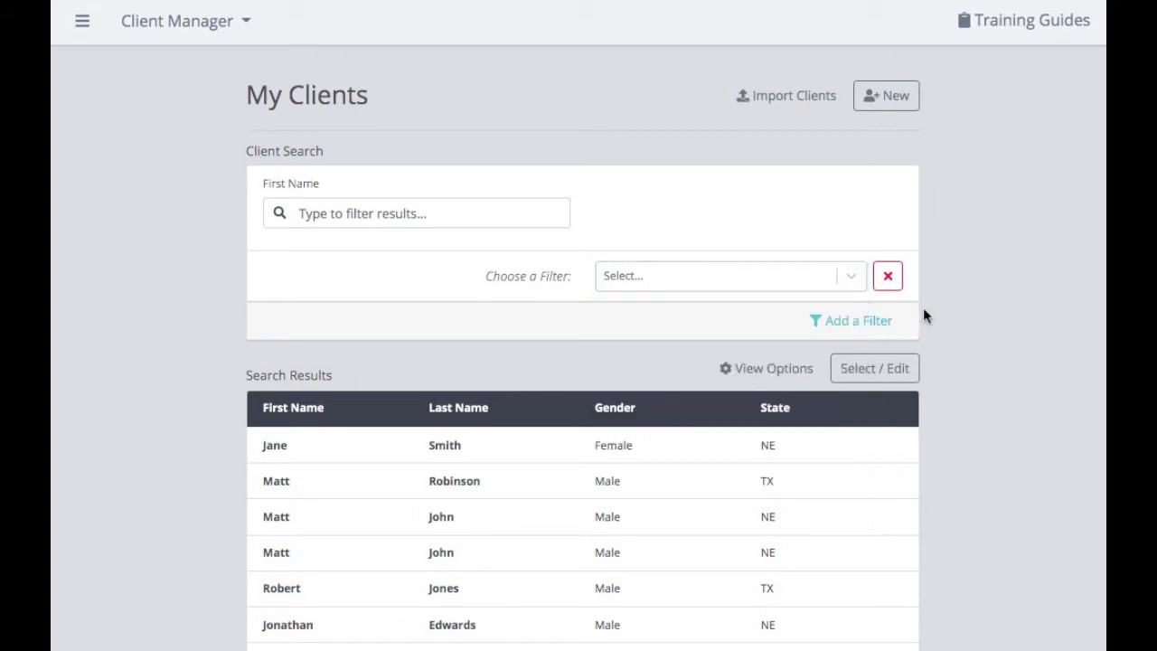
scroll(922, 307, "down", 1)
scroll(922, 309, "down", 2)
scroll(829, 307, "down", 1)
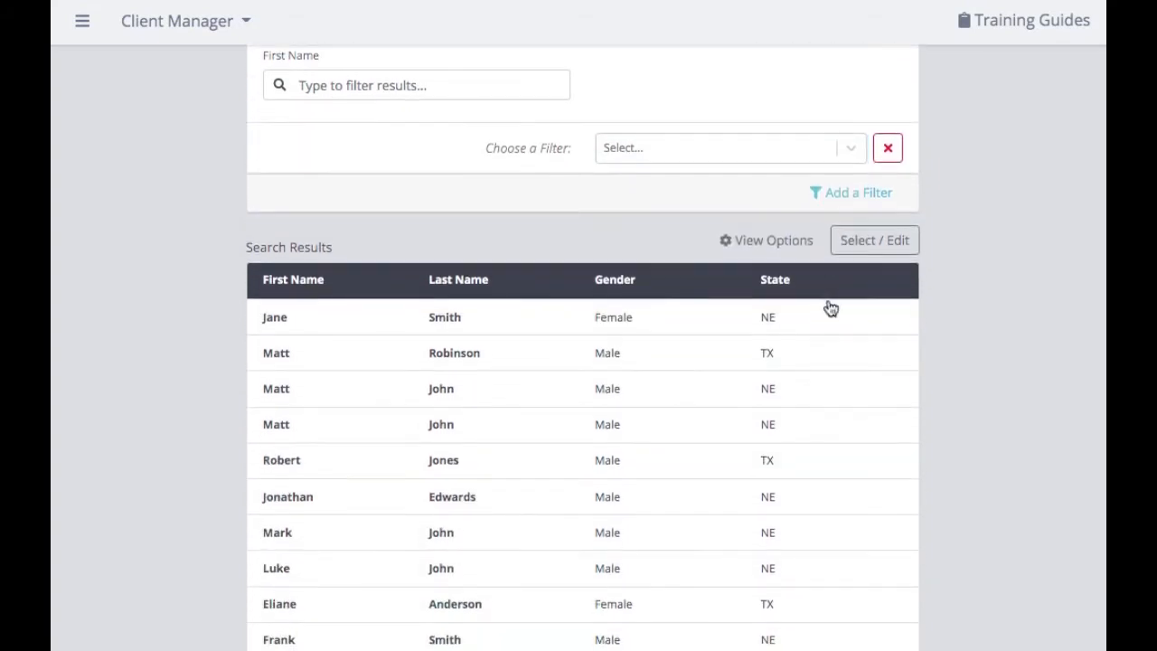
In View Options, toggle the Zip Code and Tobacco columns, then close the options.
left_click(789, 244)
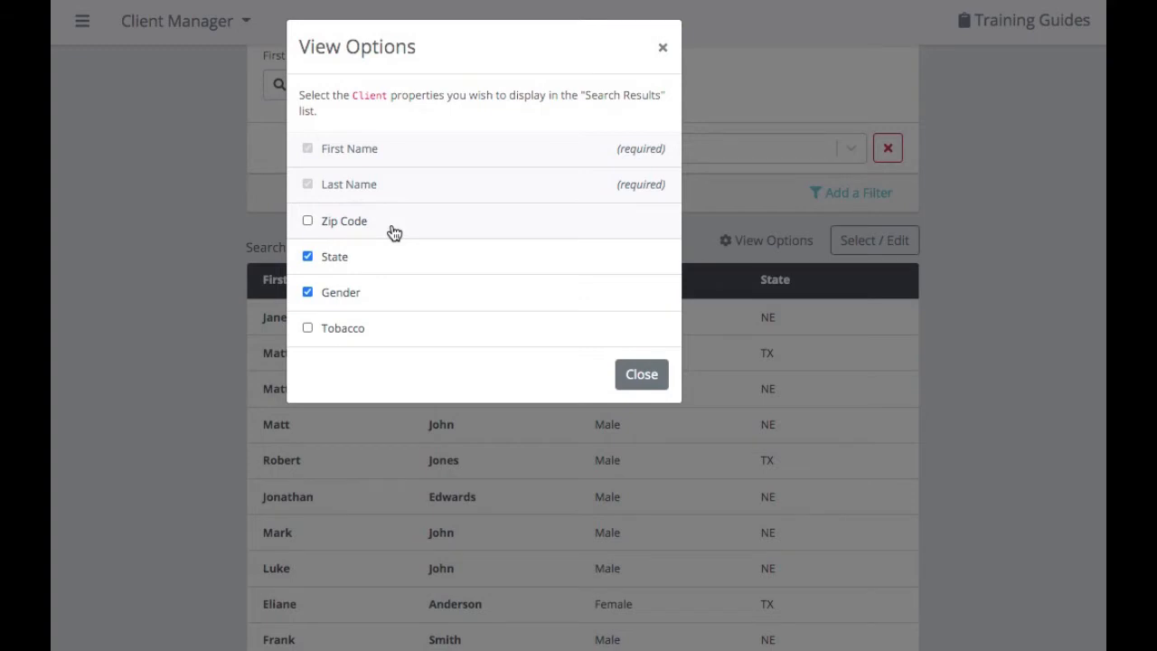
left_click(394, 232)
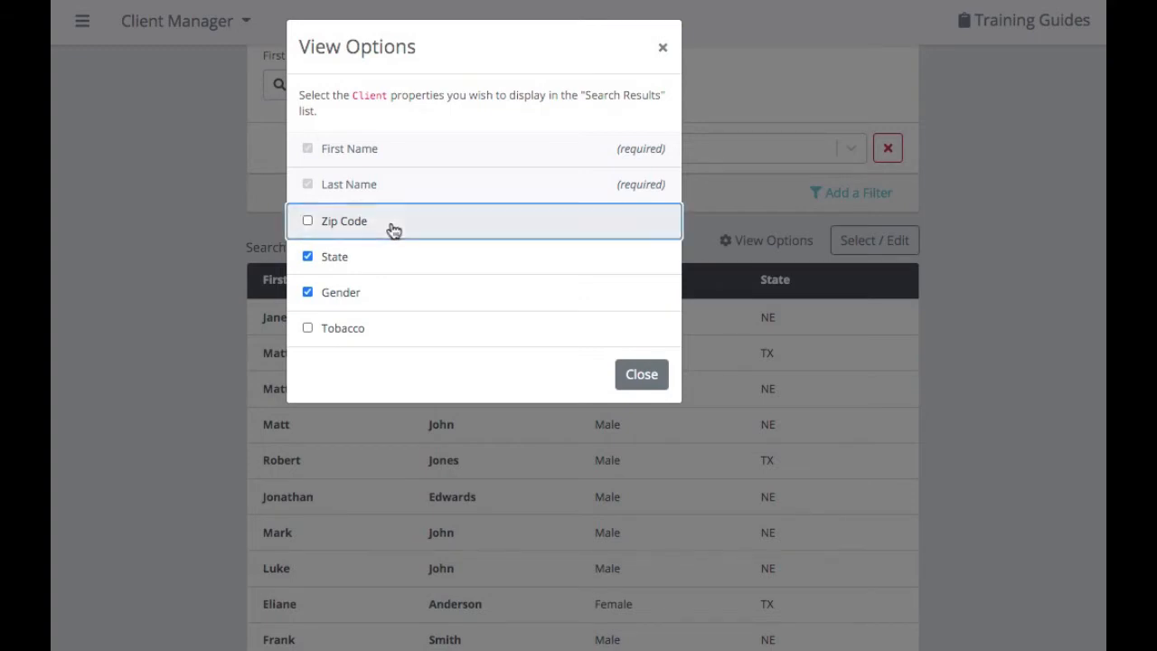
left_click(346, 333)
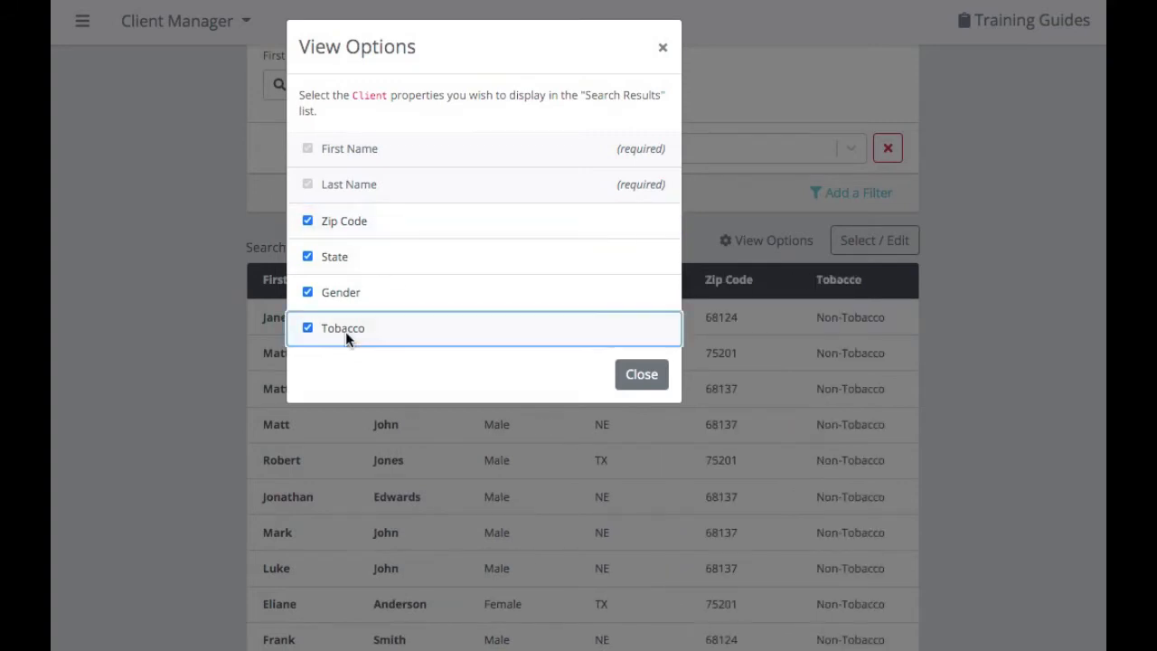
left_click(652, 386)
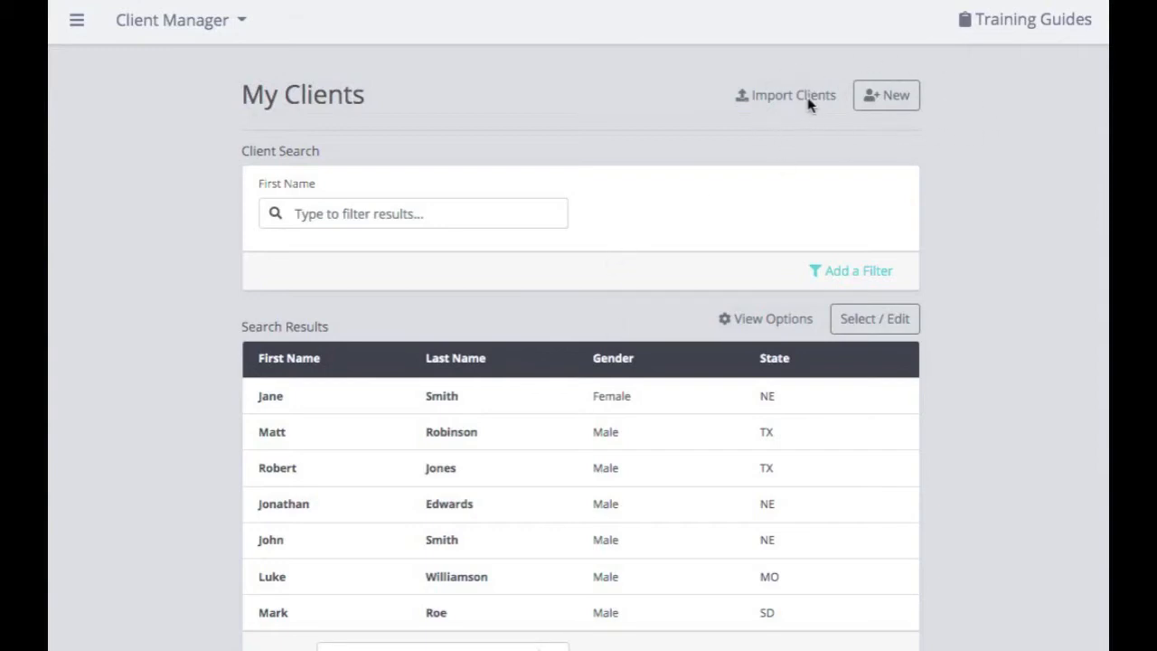
Start a new client with first and last name, Male, tobacco No, born 01/20/1950.
left_click(895, 101)
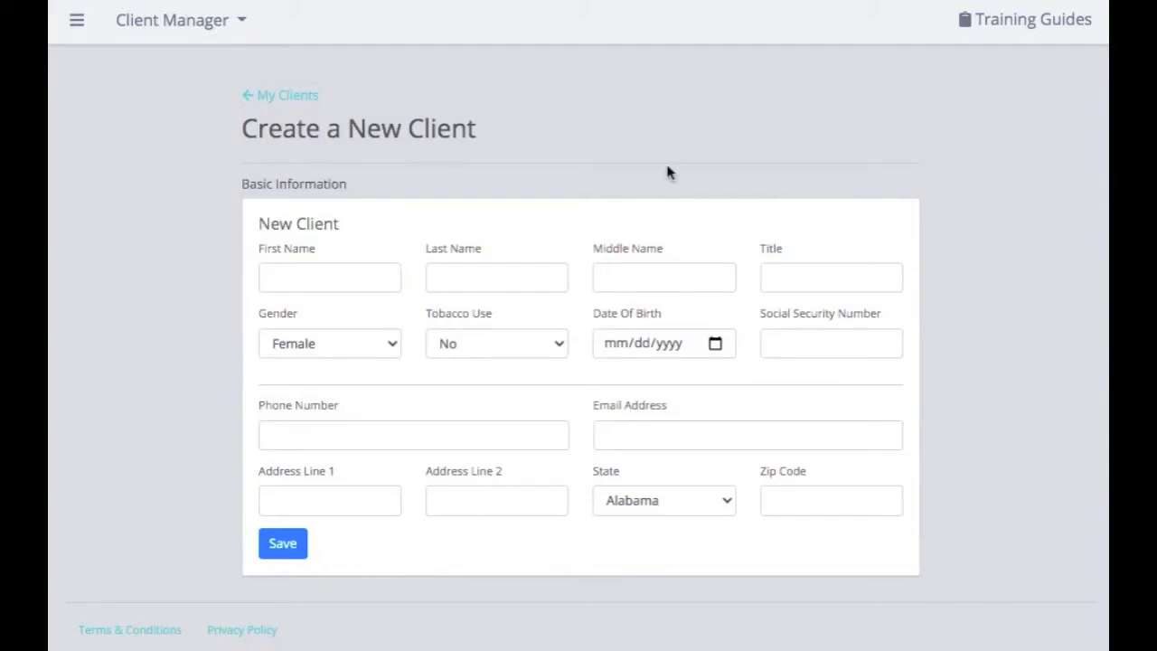
left_click(293, 279)
left_click(492, 279)
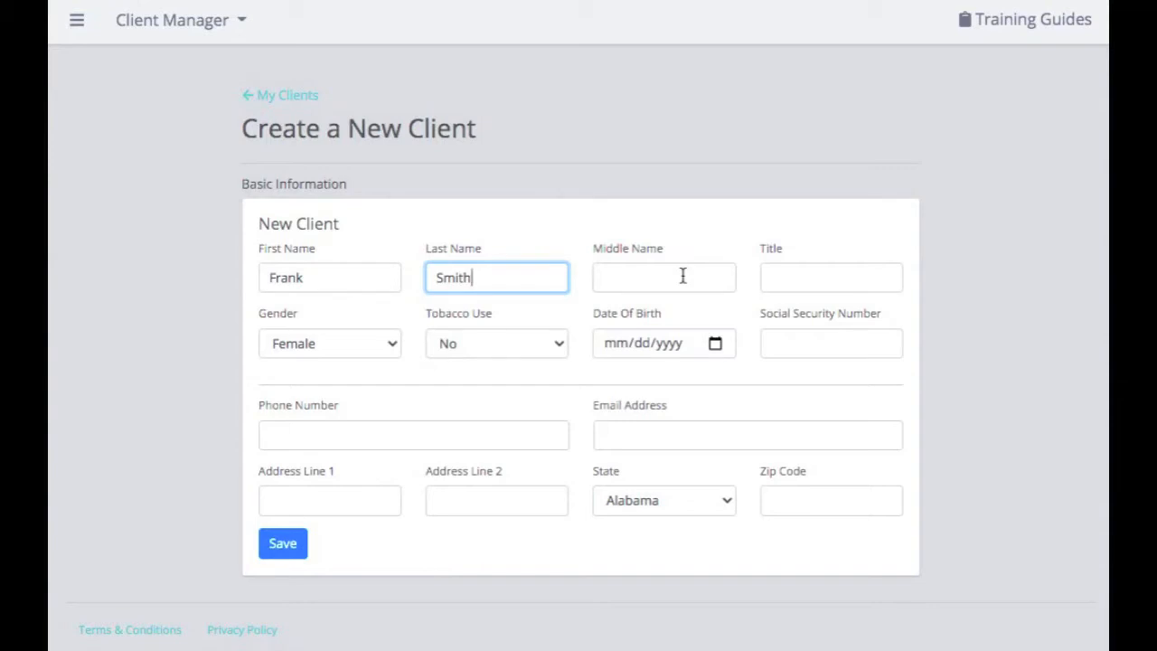
left_click(395, 343)
left_click(383, 362)
left_click(461, 347)
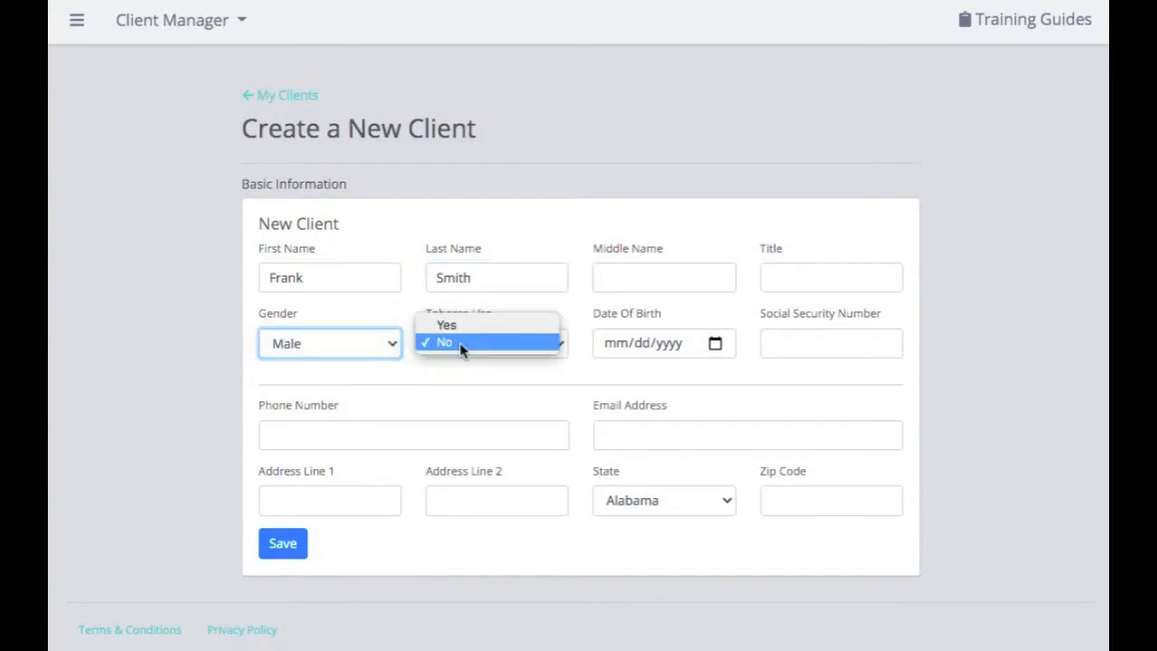
left_click(461, 349)
left_click(613, 345)
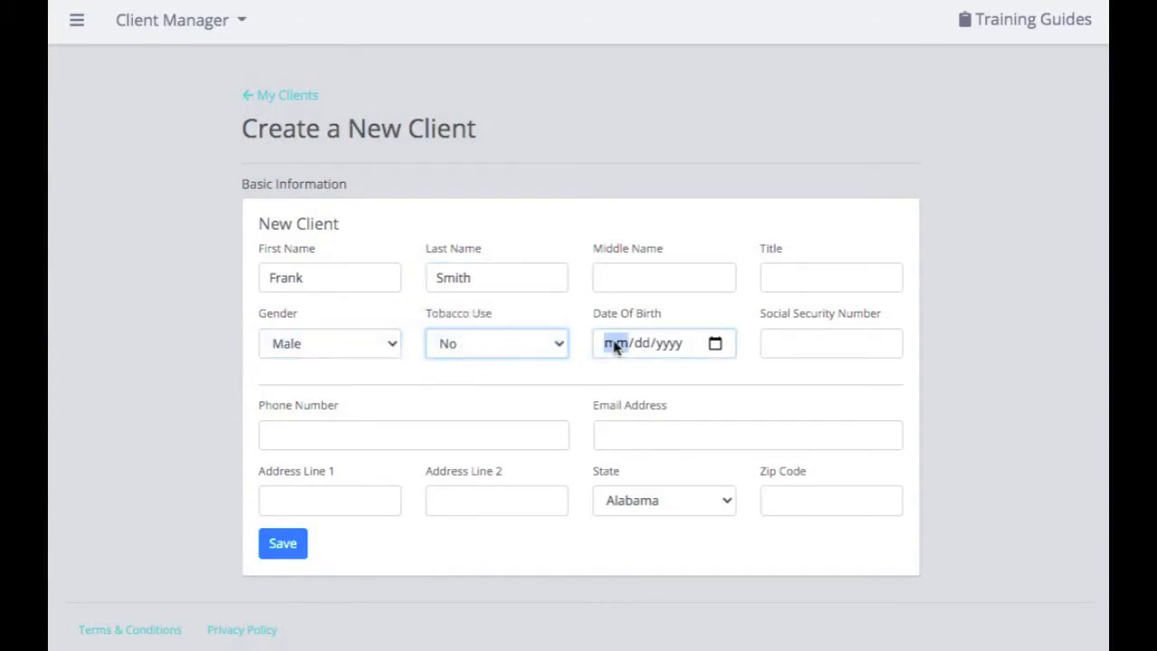
type("01/")
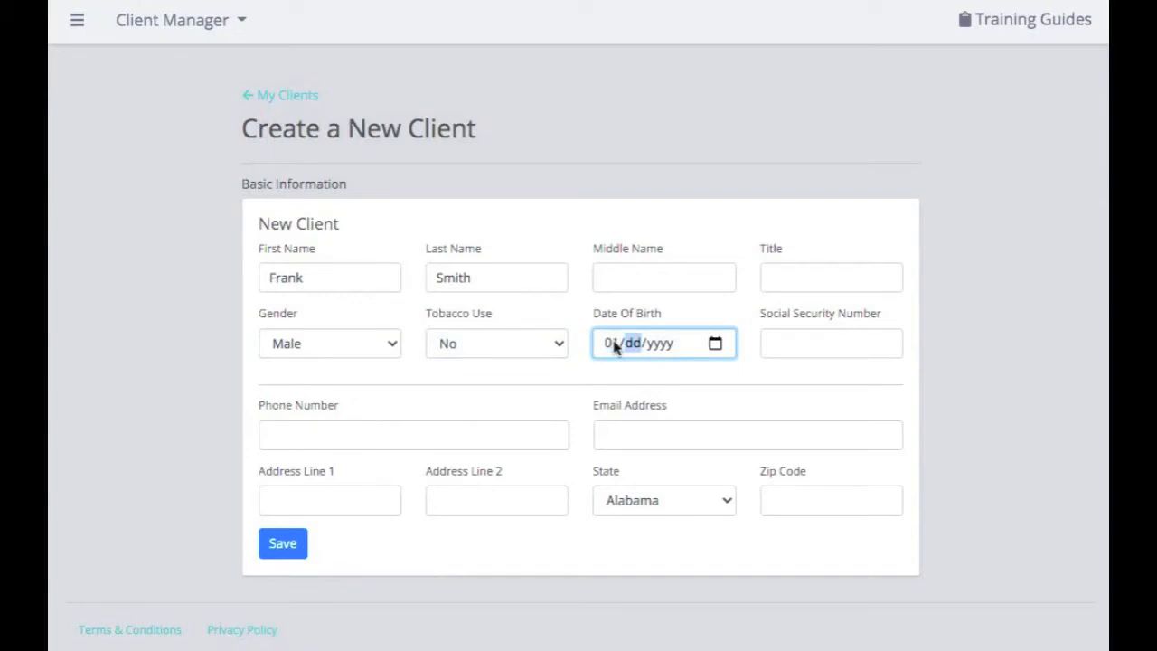
type("20/1950")
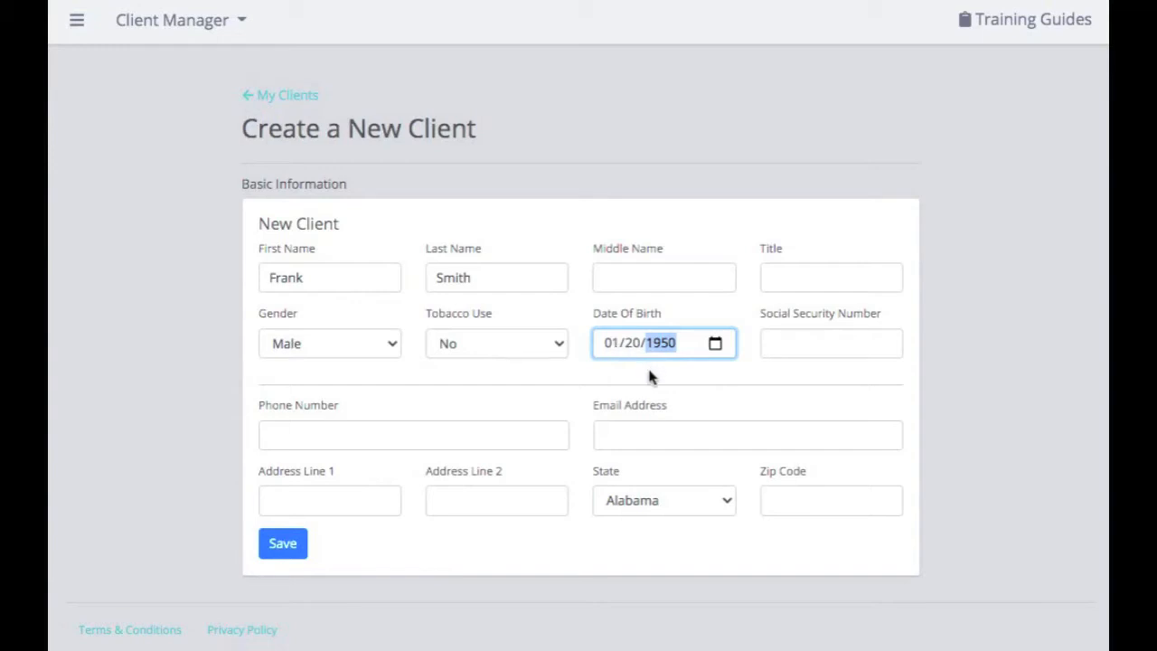
left_click(648, 370)
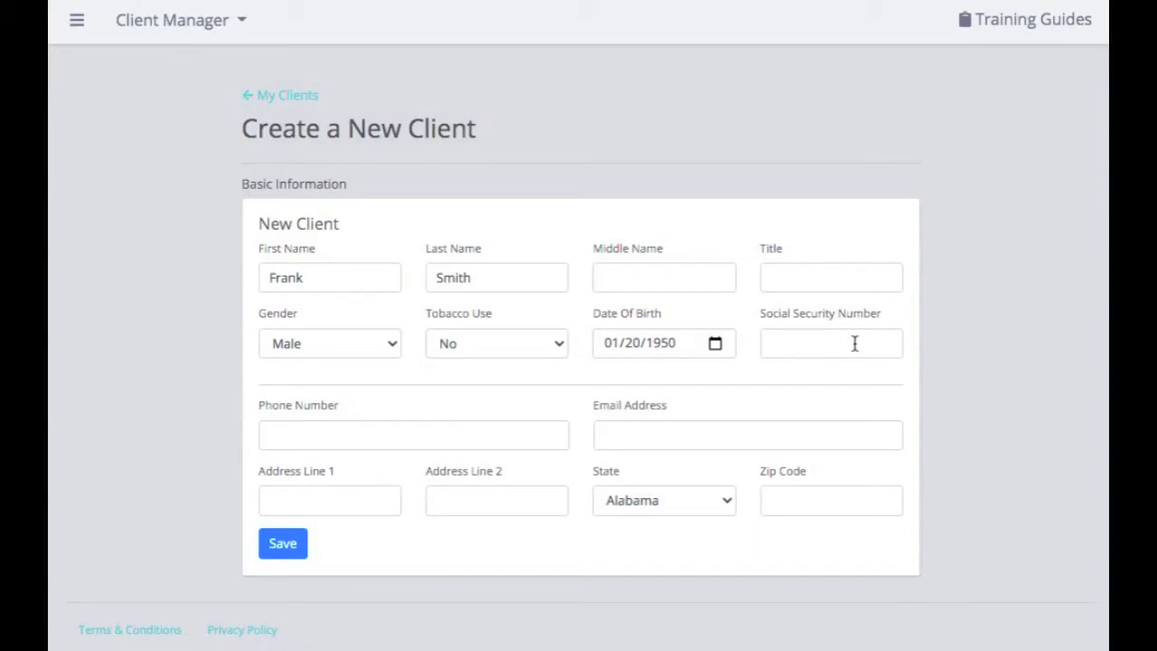
Fill in the client's phone, e-mail, street address, state Nebraska and zip code, then save.
left_click(453, 438)
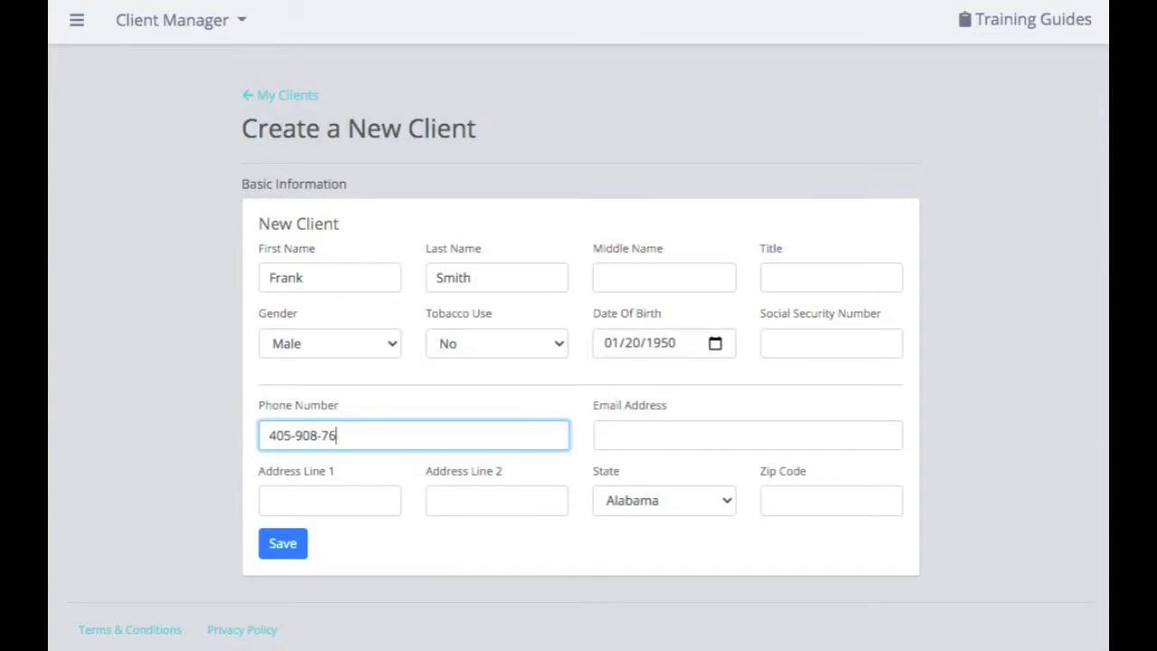
left_click(693, 437)
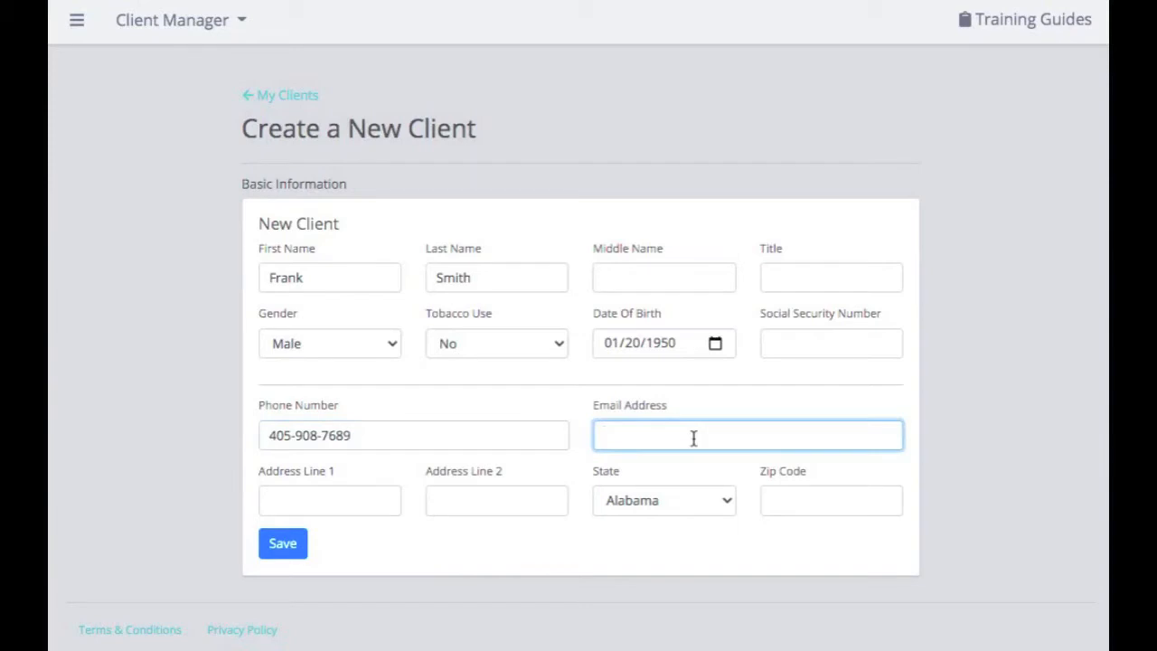
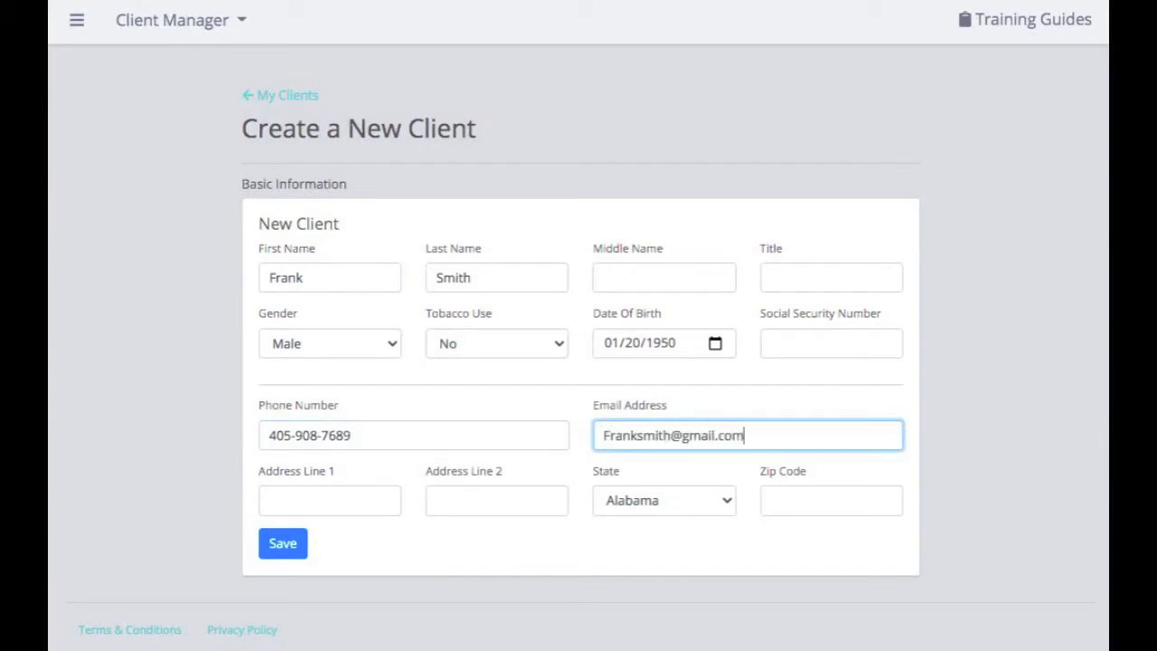
left_click(362, 507)
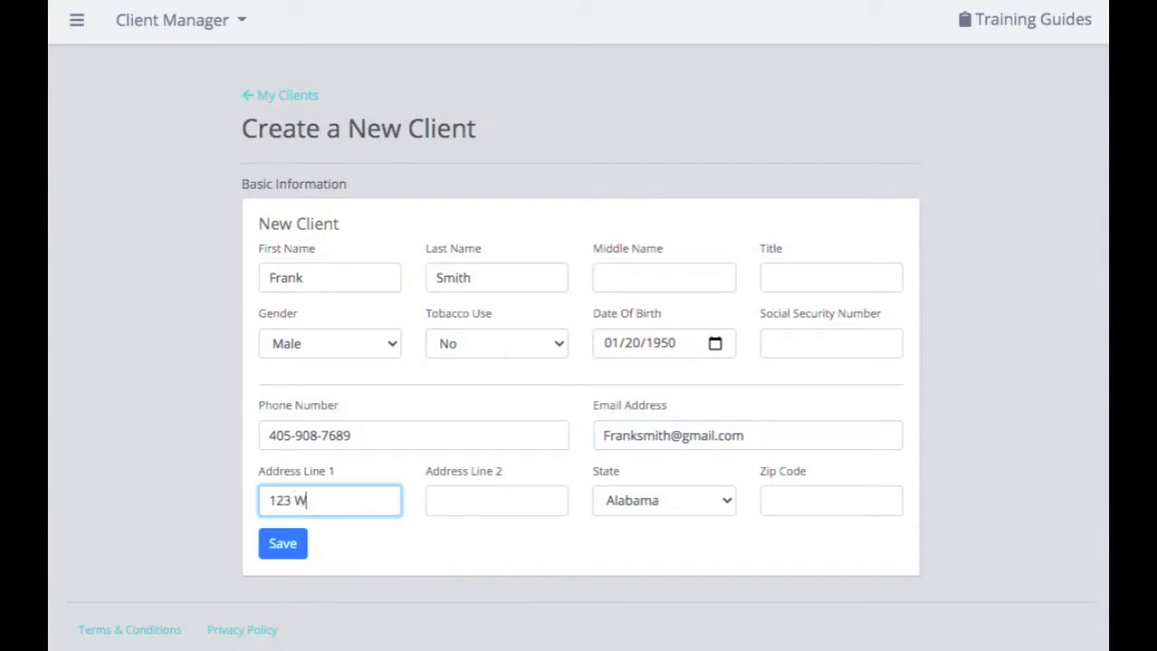
key("Tab")
key("Tab")
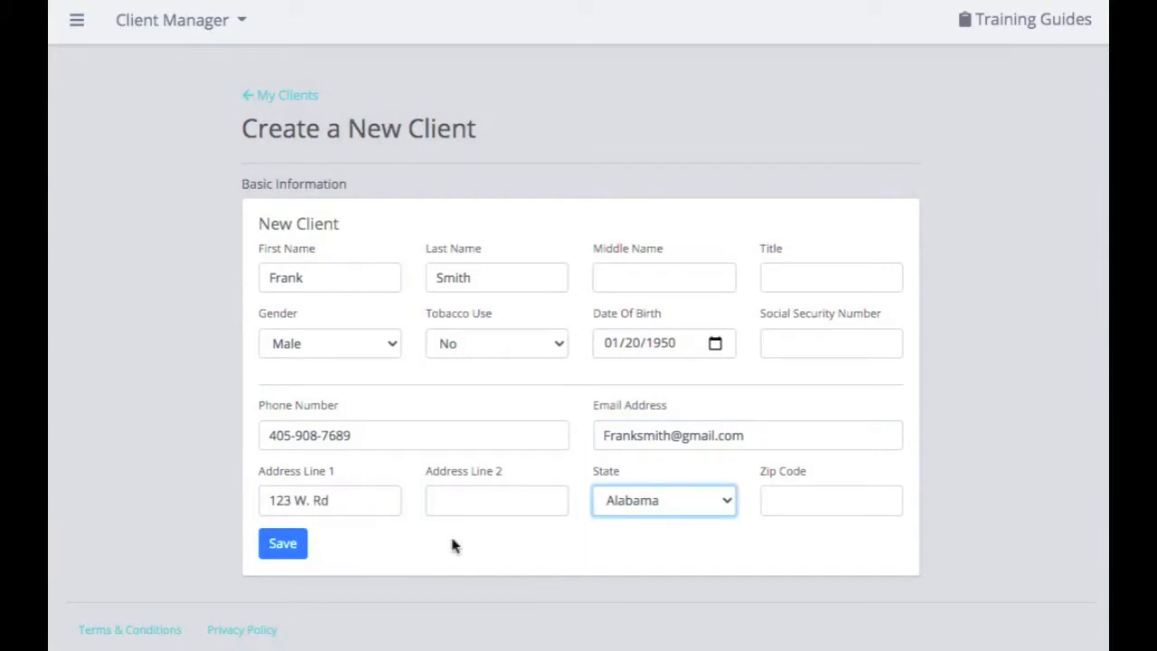
left_click(662, 510)
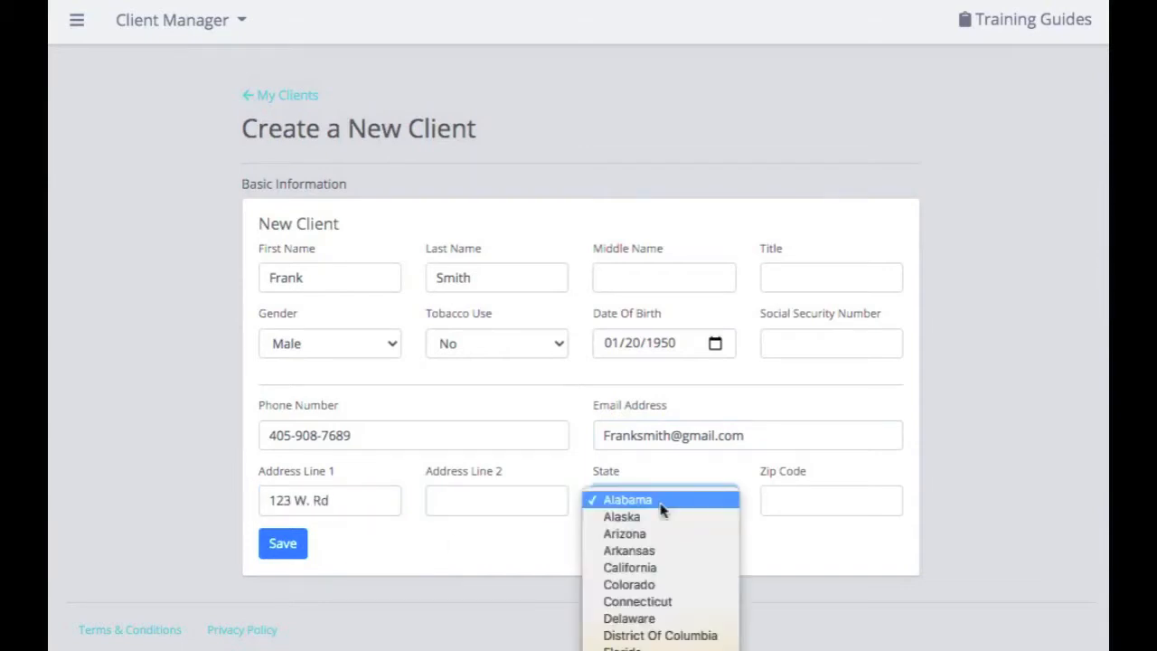
key("n")
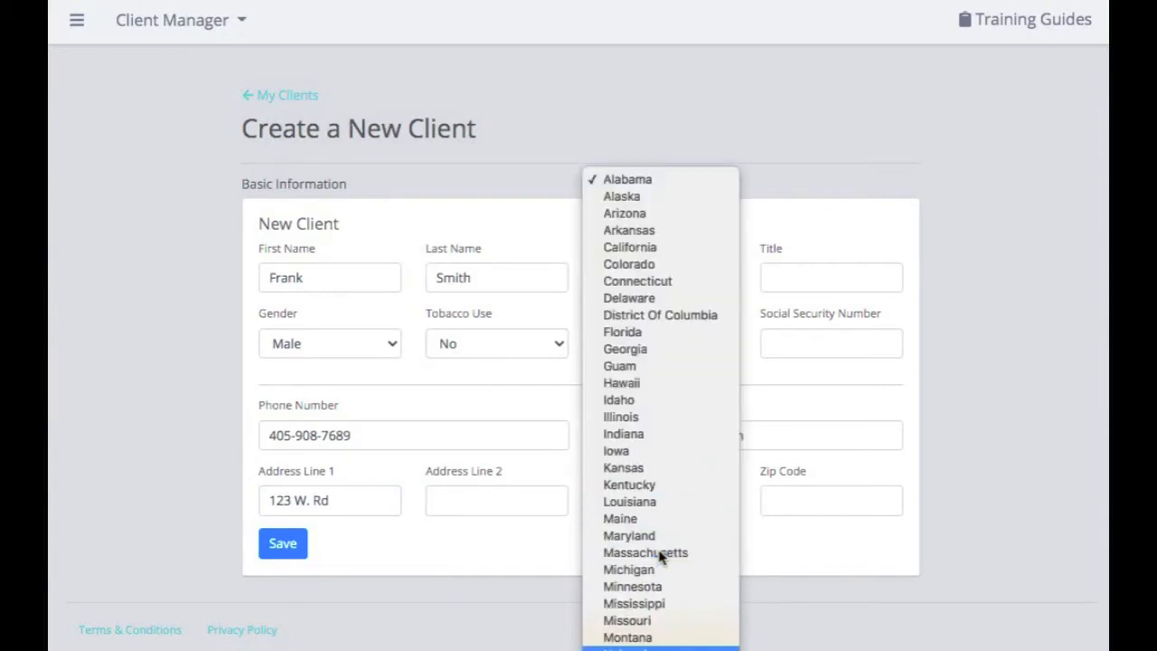
key("Return")
left_click(799, 502)
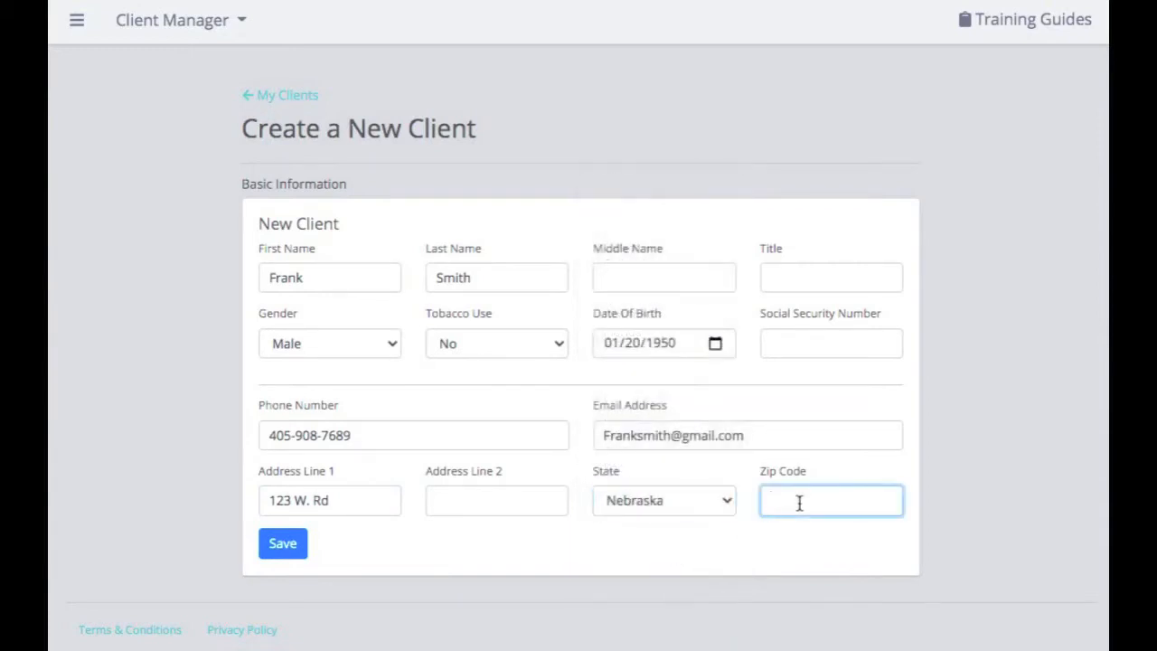
type("68124")
left_click(280, 550)
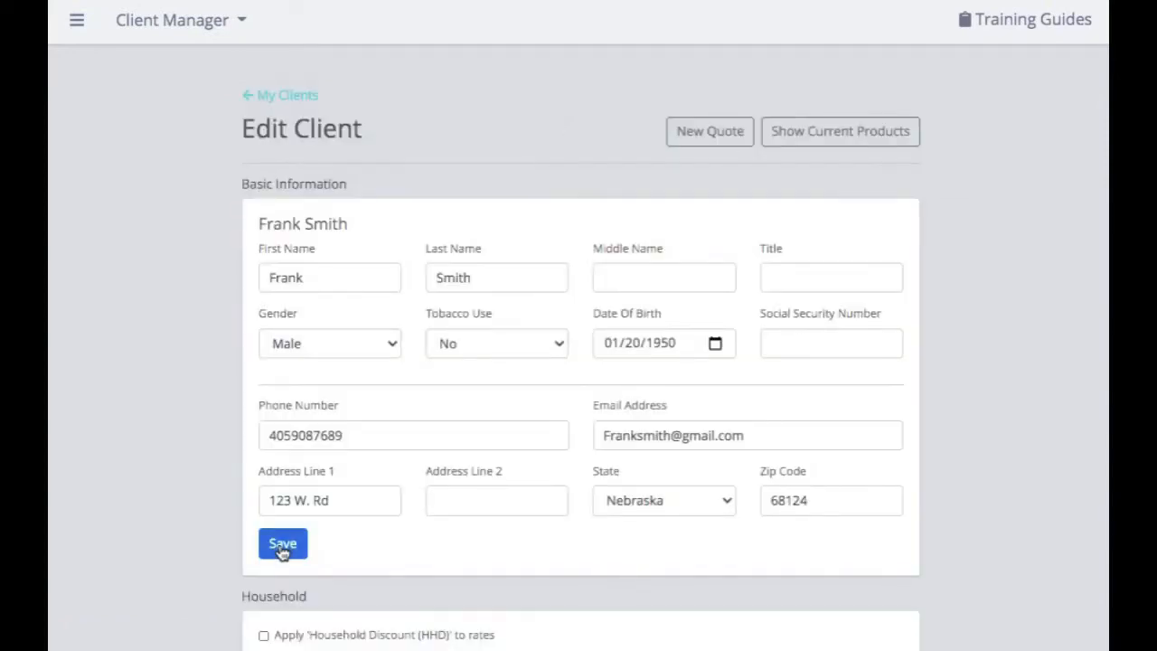
Tick 'Apply Household Discount (HHD) to rates', save the client, and show Inforce Products.
scroll(280, 551, "down", 3)
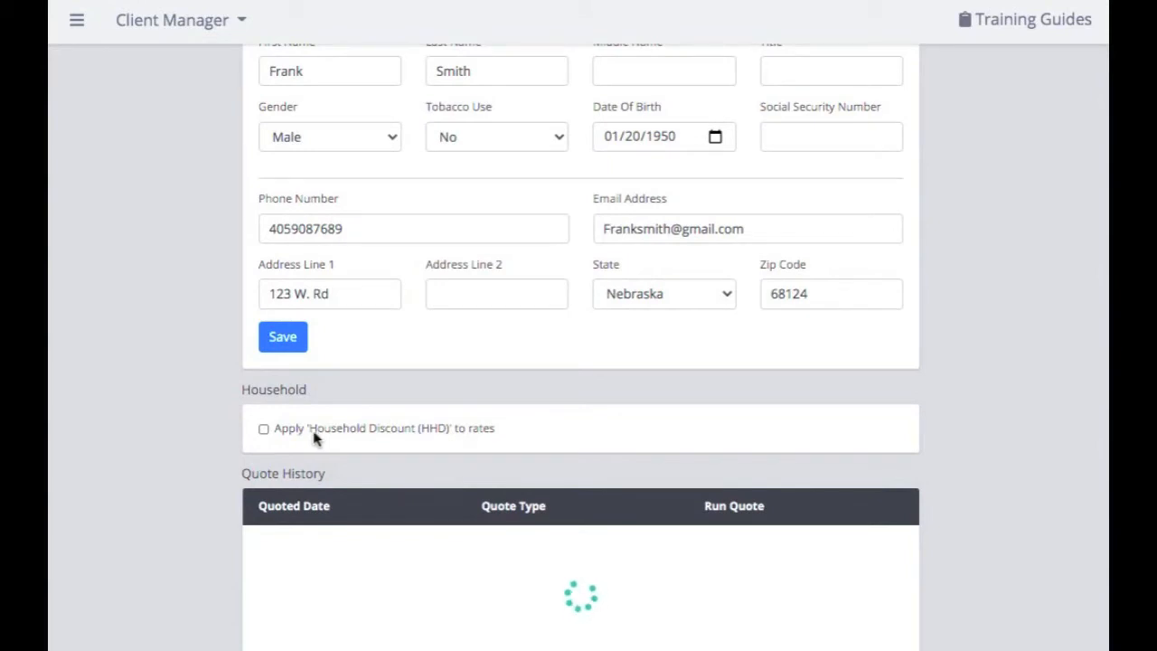
left_click(263, 428)
scroll(263, 431, "up", 3)
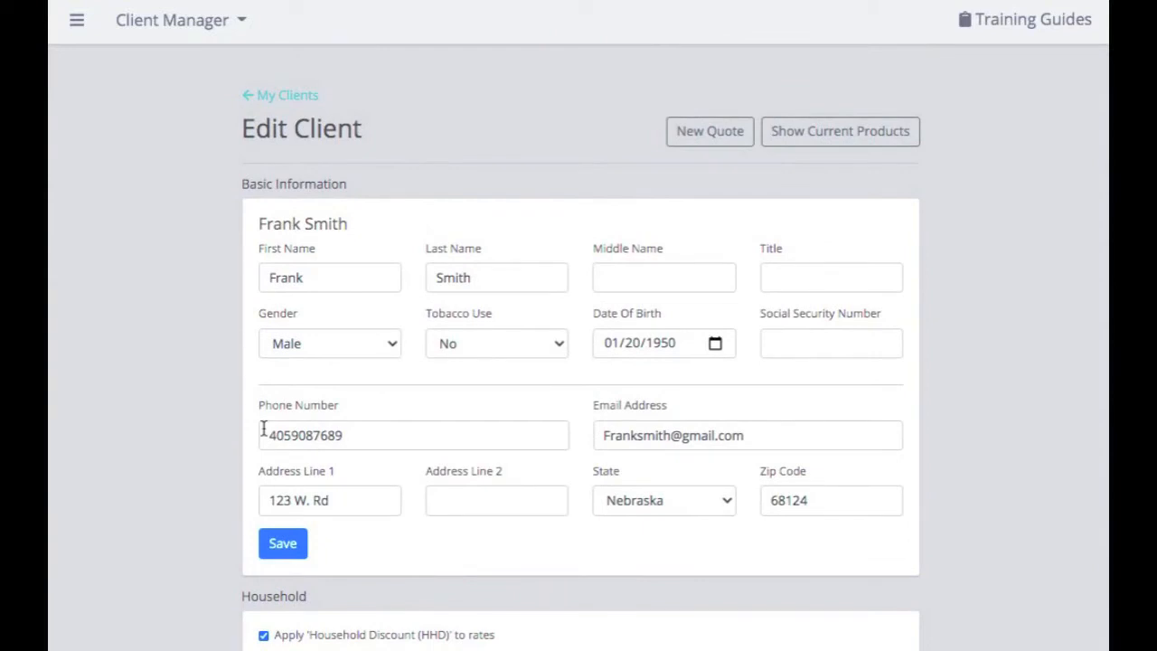
left_click(289, 550)
left_click(867, 143)
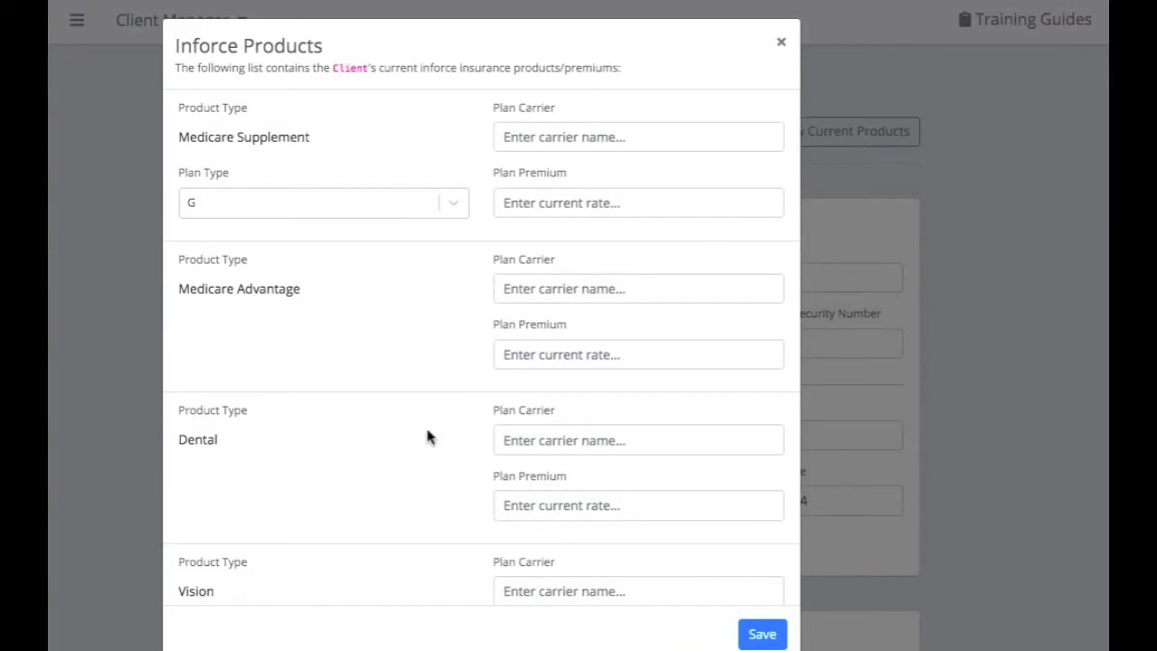
Enter Medicare Supplement carrier Aetna Health and Life, premium 98, Plan Type G, and save.
scroll(331, 491, "down", 3)
scroll(331, 494, "down", 1)
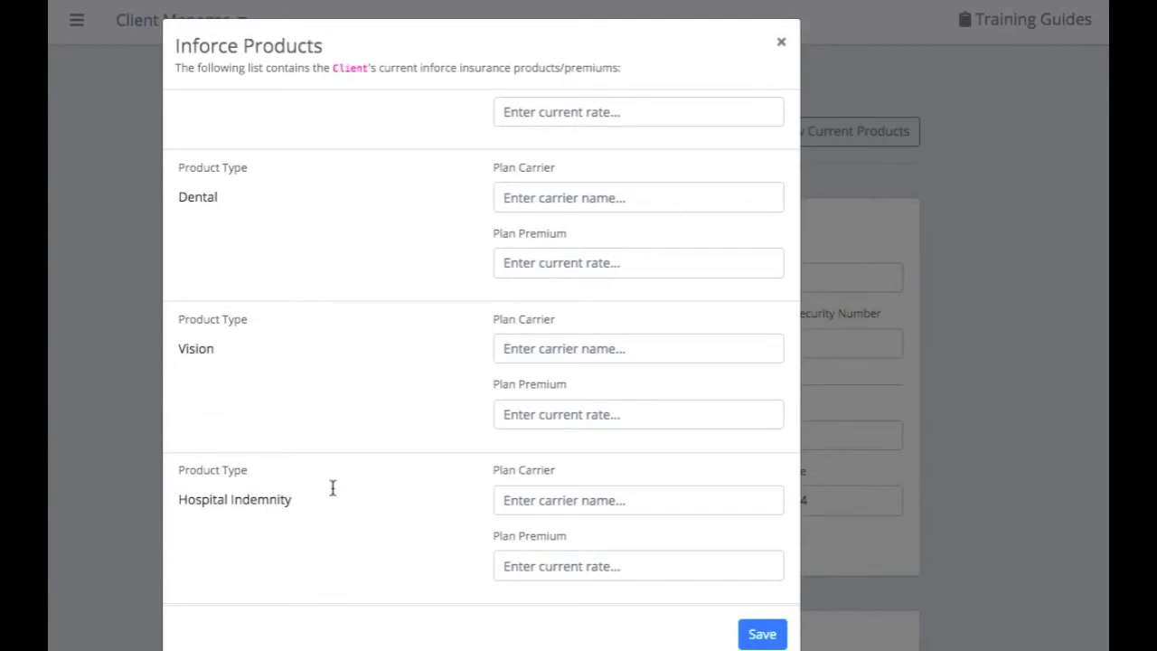
scroll(332, 488, "up", 3)
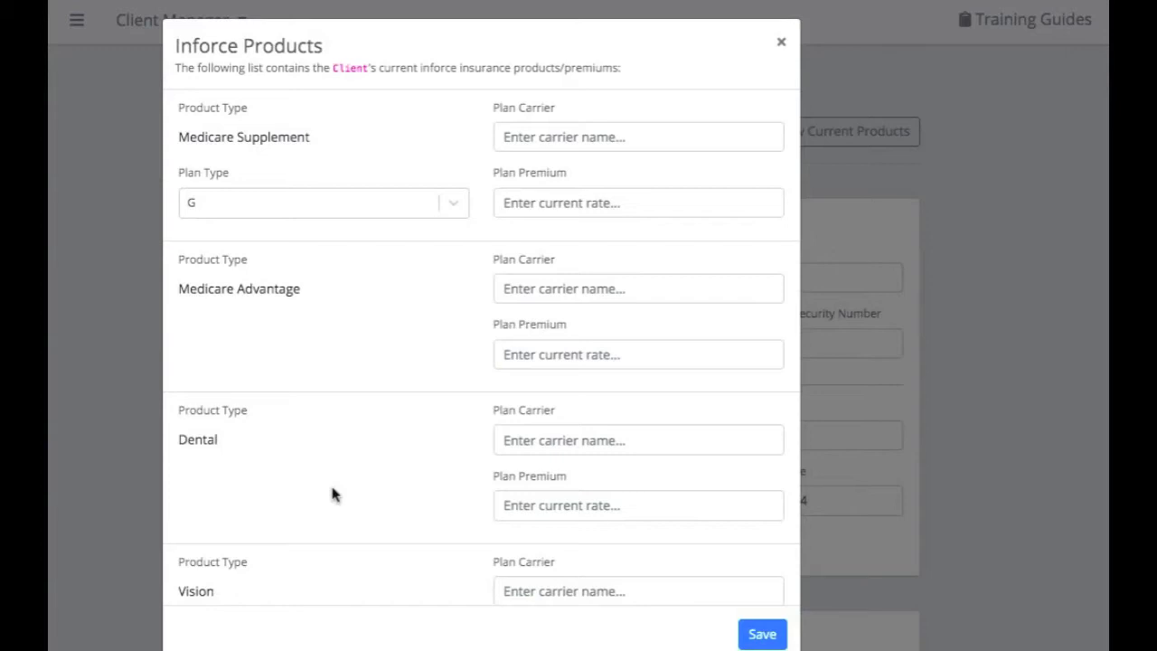
left_click(555, 132)
type("Aetna H")
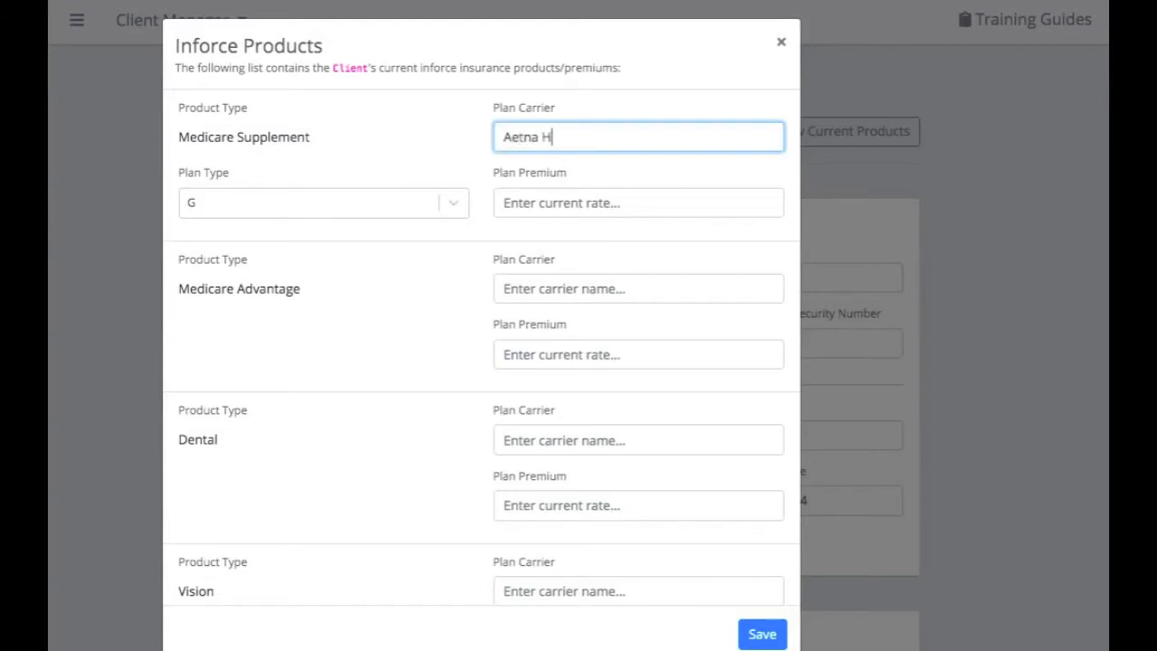
type("ealth and Life")
left_click(564, 205)
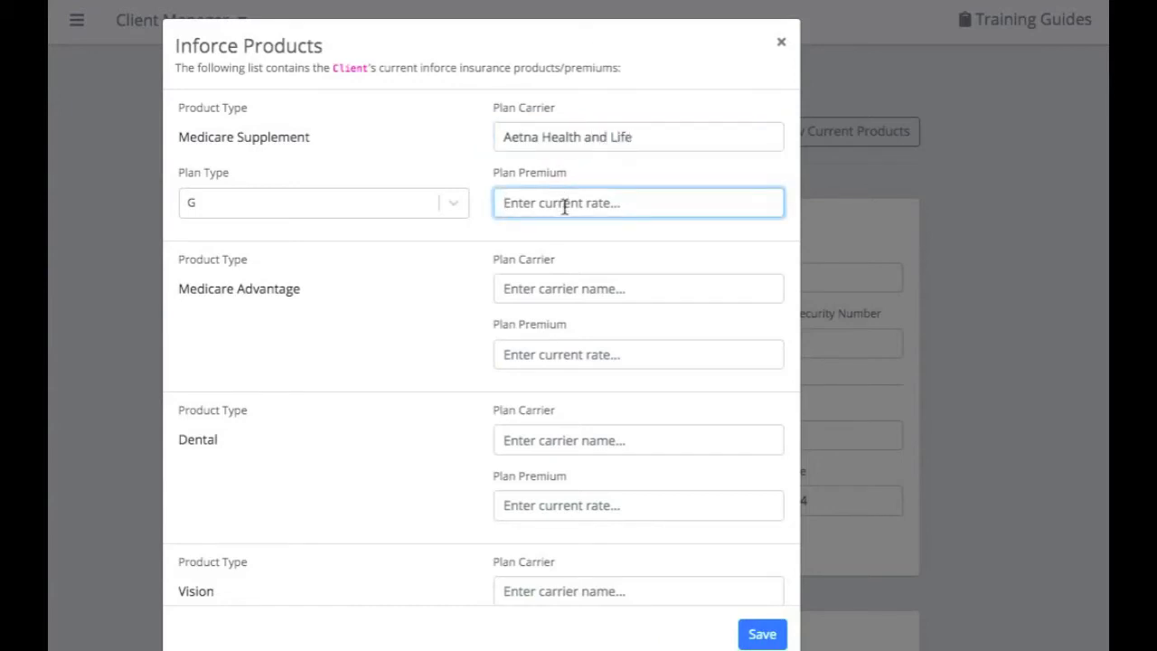
type("98")
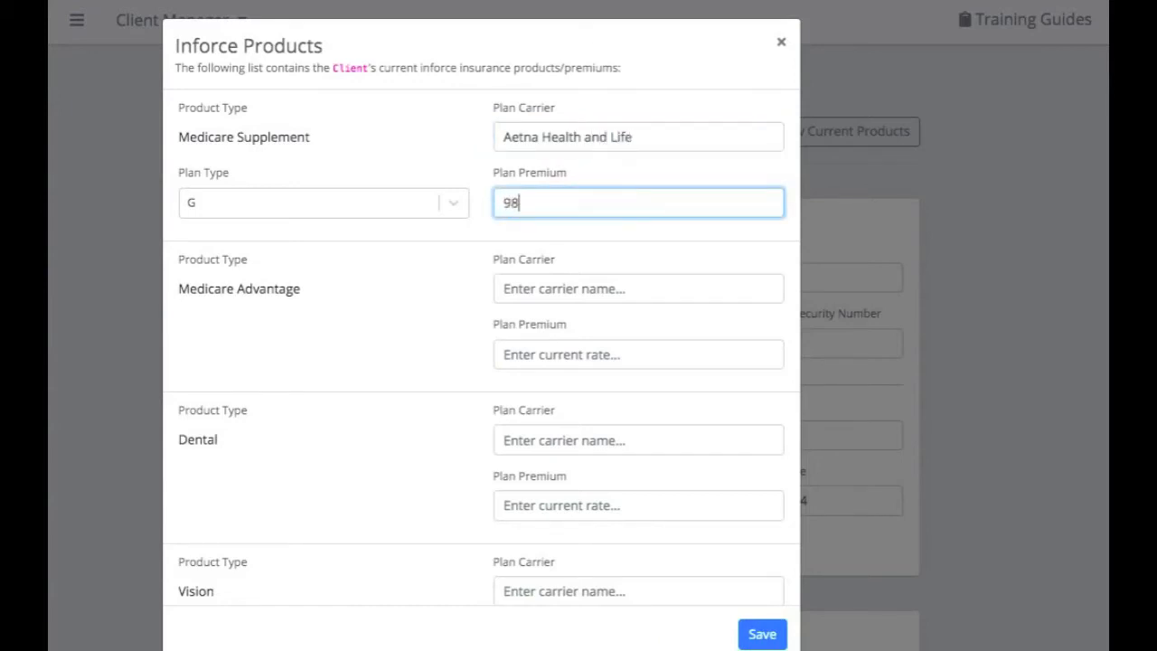
left_click(370, 200)
left_click(371, 200)
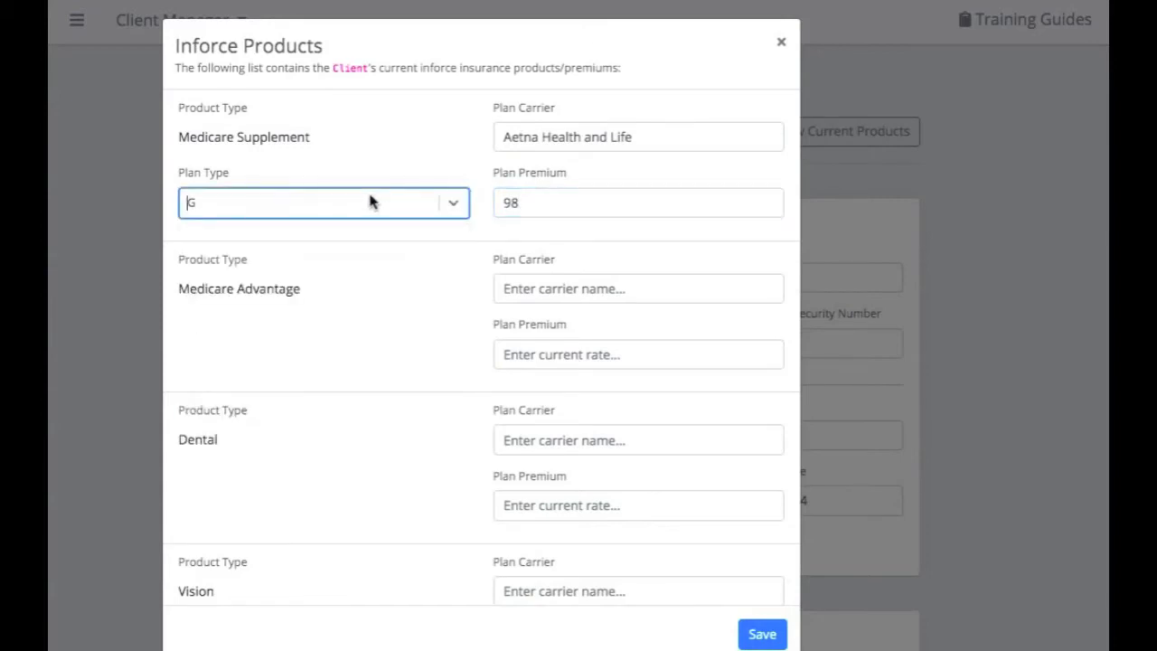
left_click(773, 633)
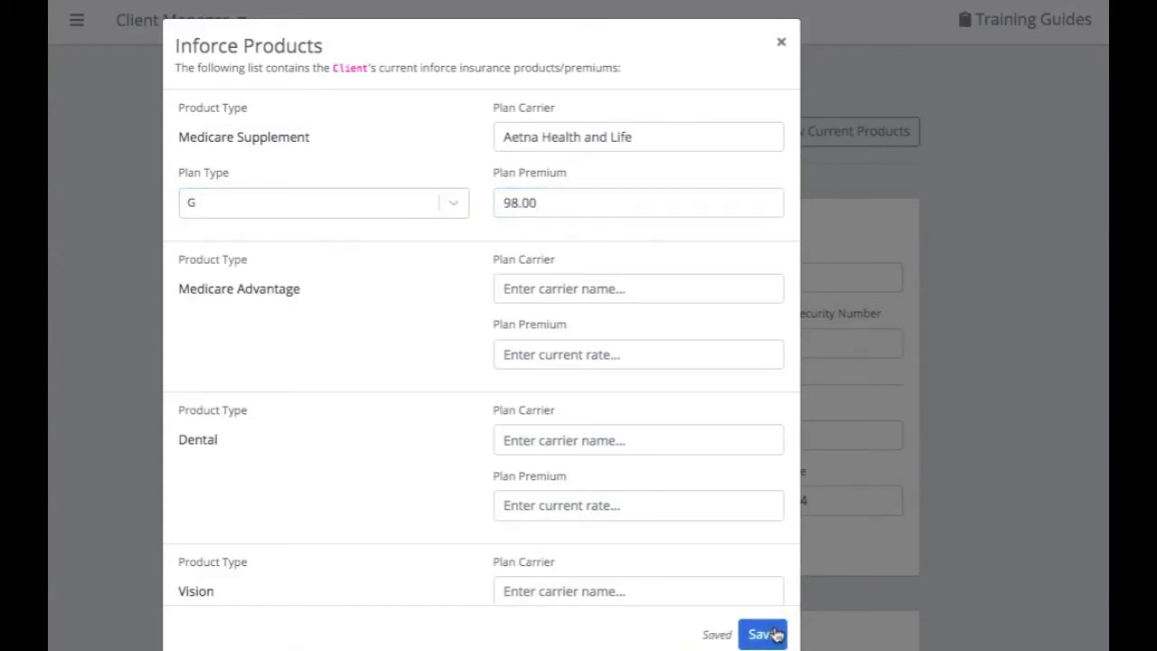
left_click(781, 42)
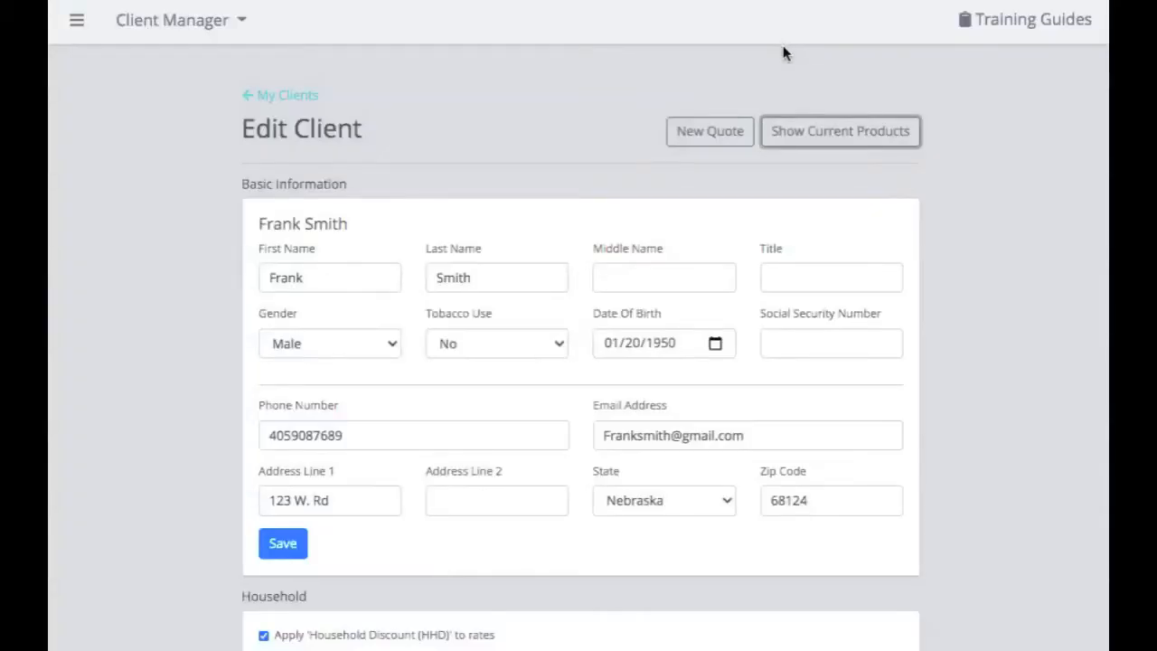
Run a Plan G Medicare Supplement quote; cheapest is Prosperity Life Group at $113.73/mo.
left_click(732, 138)
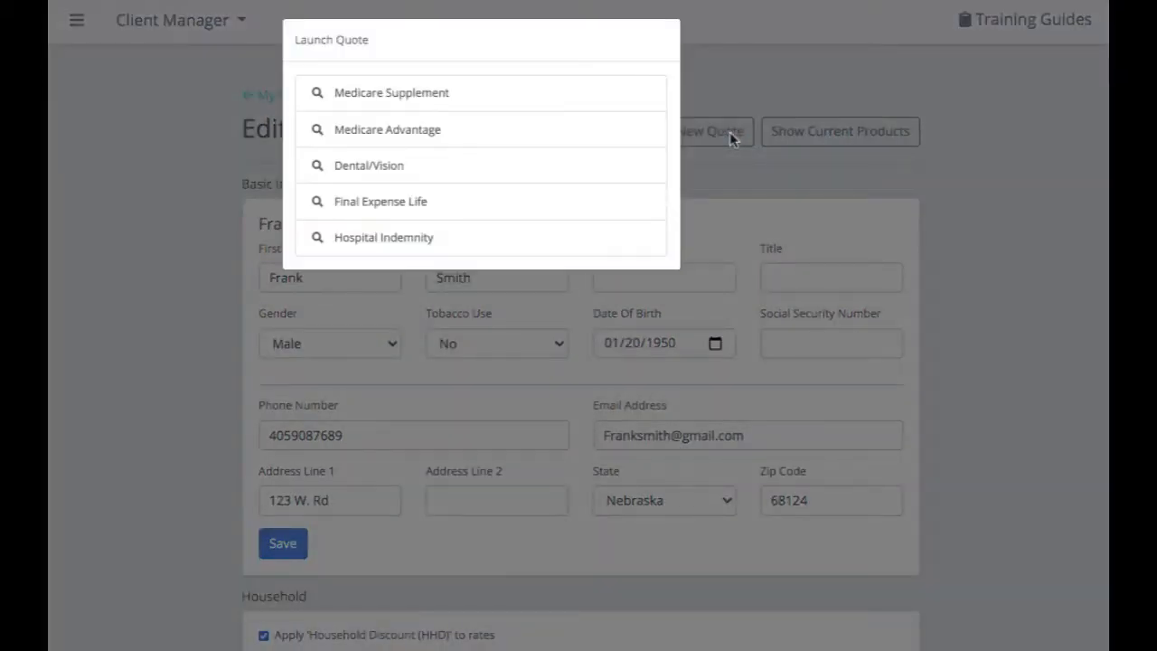
left_click(514, 103)
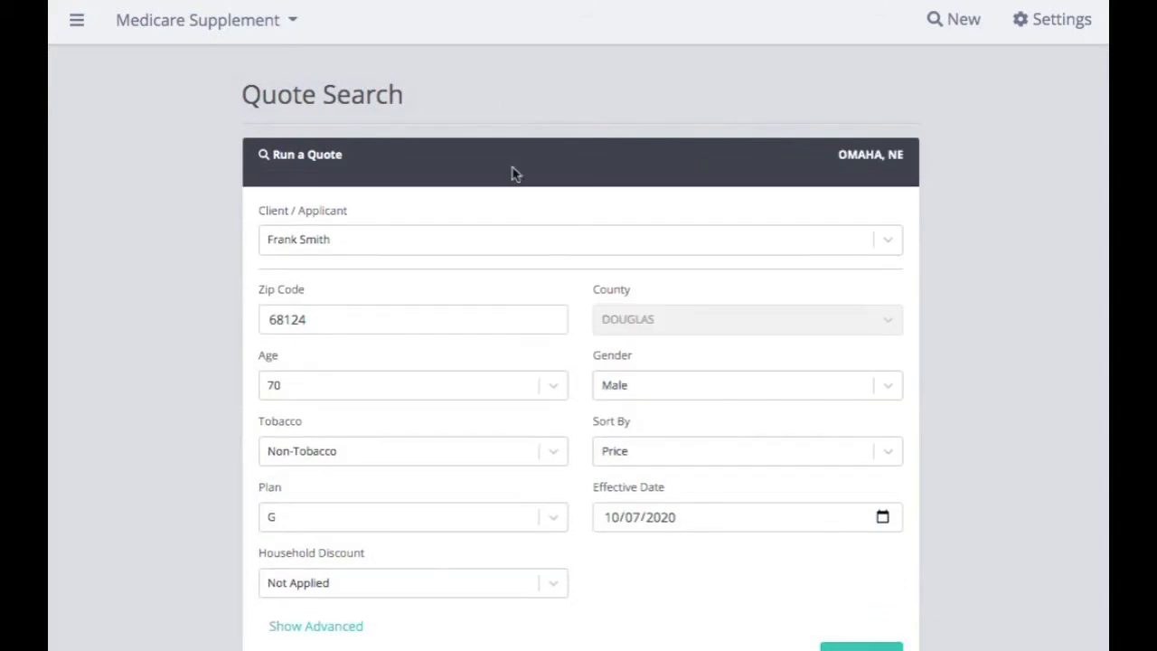
scroll(516, 268, "down", 1)
scroll(517, 268, "down", 1)
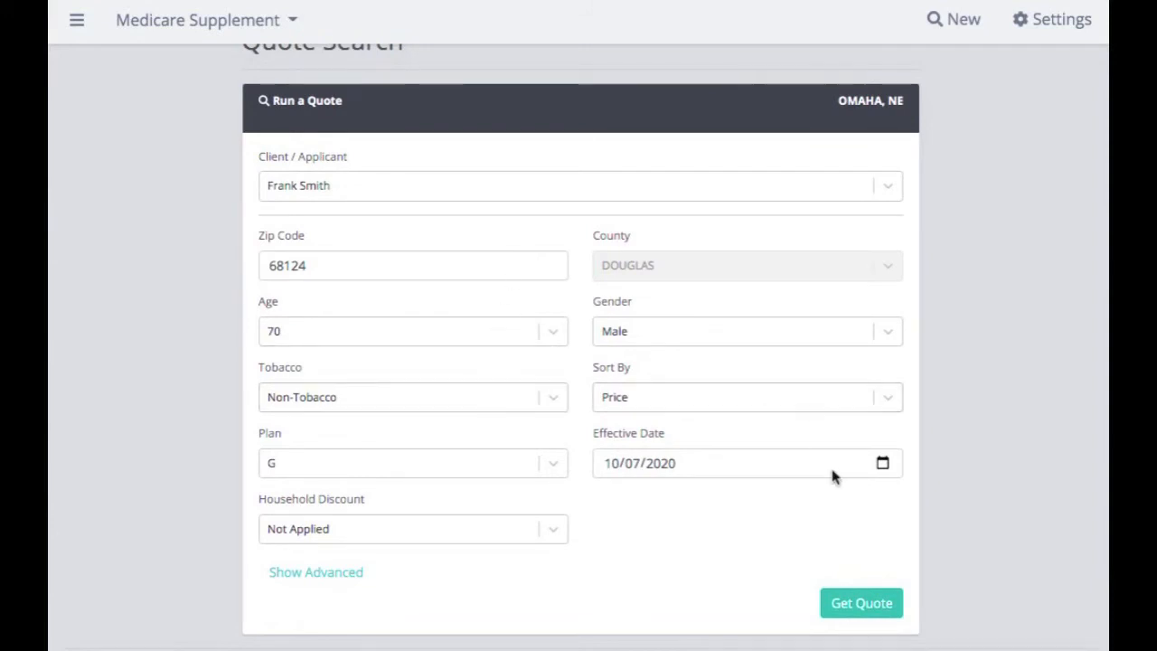
left_click(881, 607)
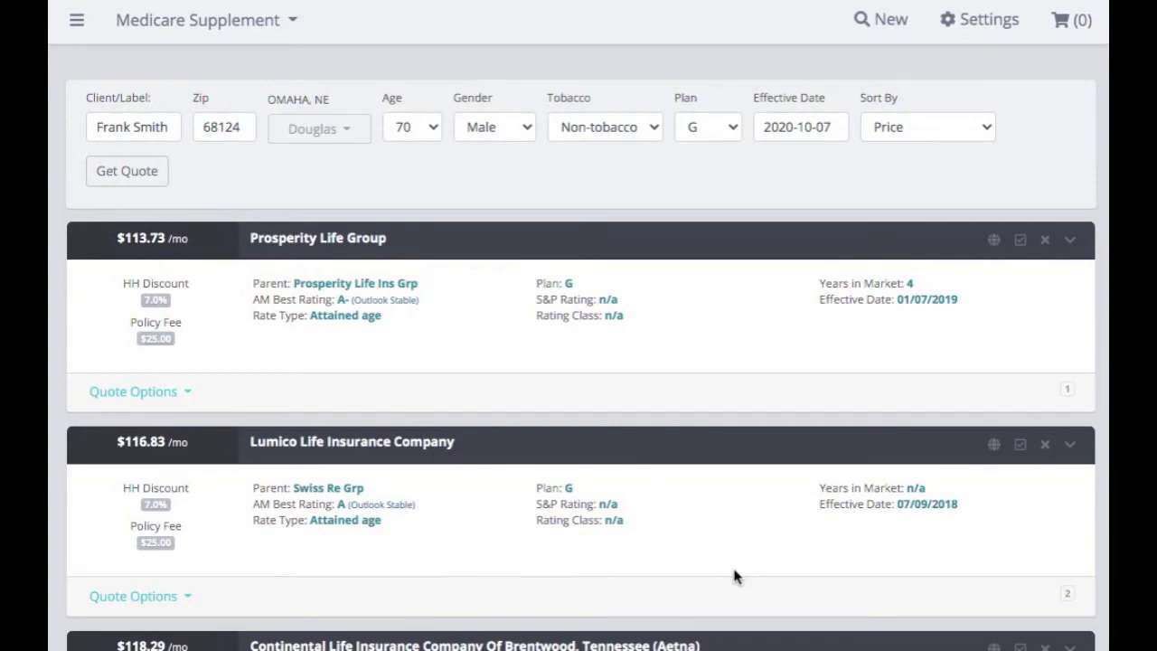
scroll(699, 509, "down", 1)
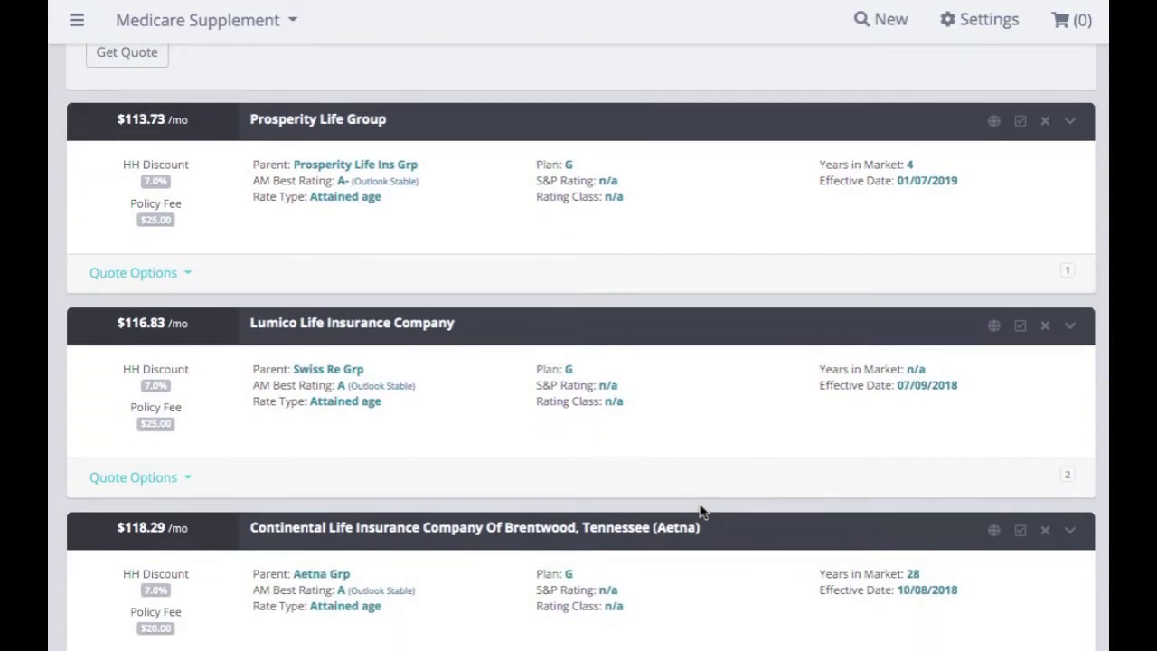
scroll(699, 508, "up", 1)
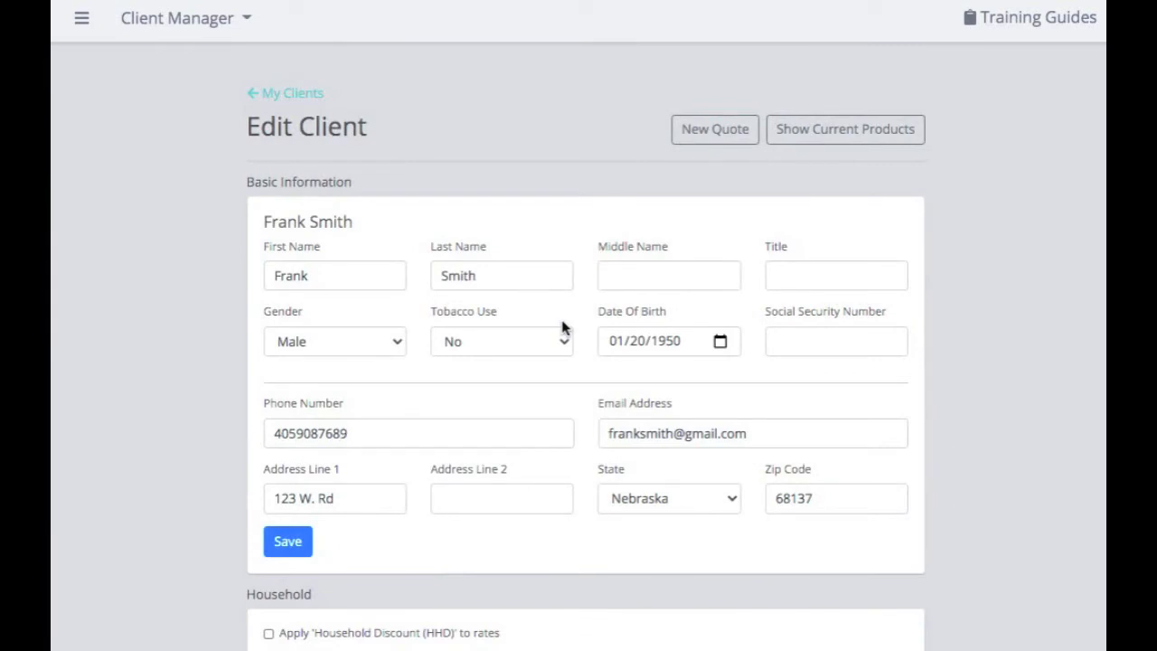
Scroll down the Edit Client page to review the client's Quote History.
scroll(562, 327, "down", 3)
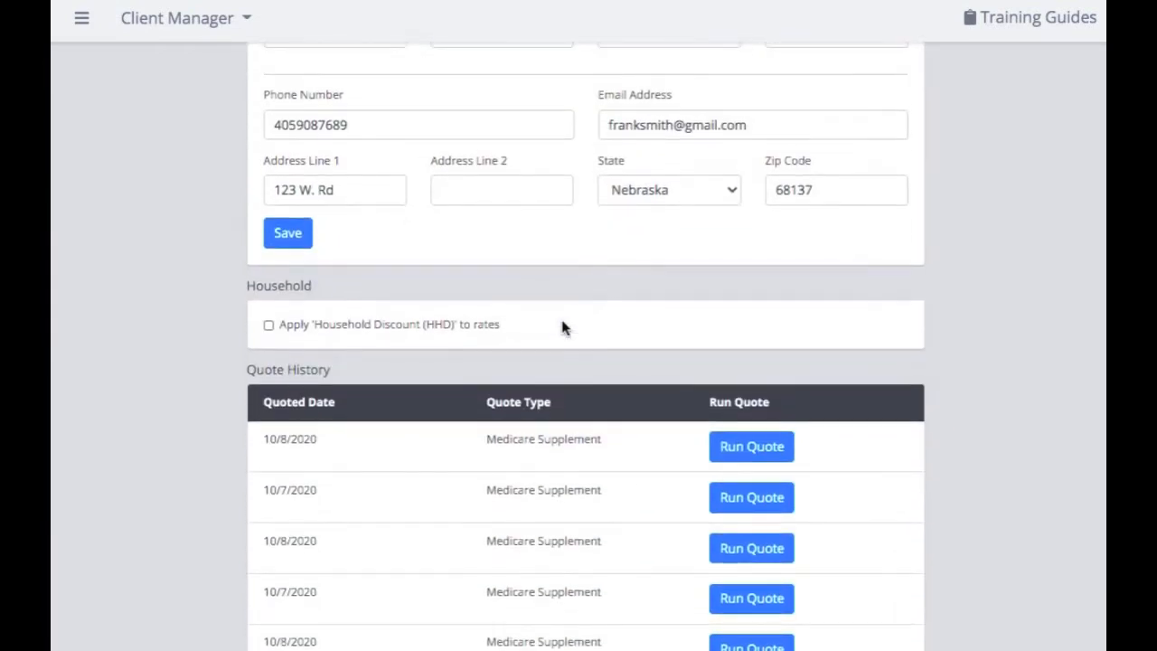
scroll(562, 327, "down", 1)
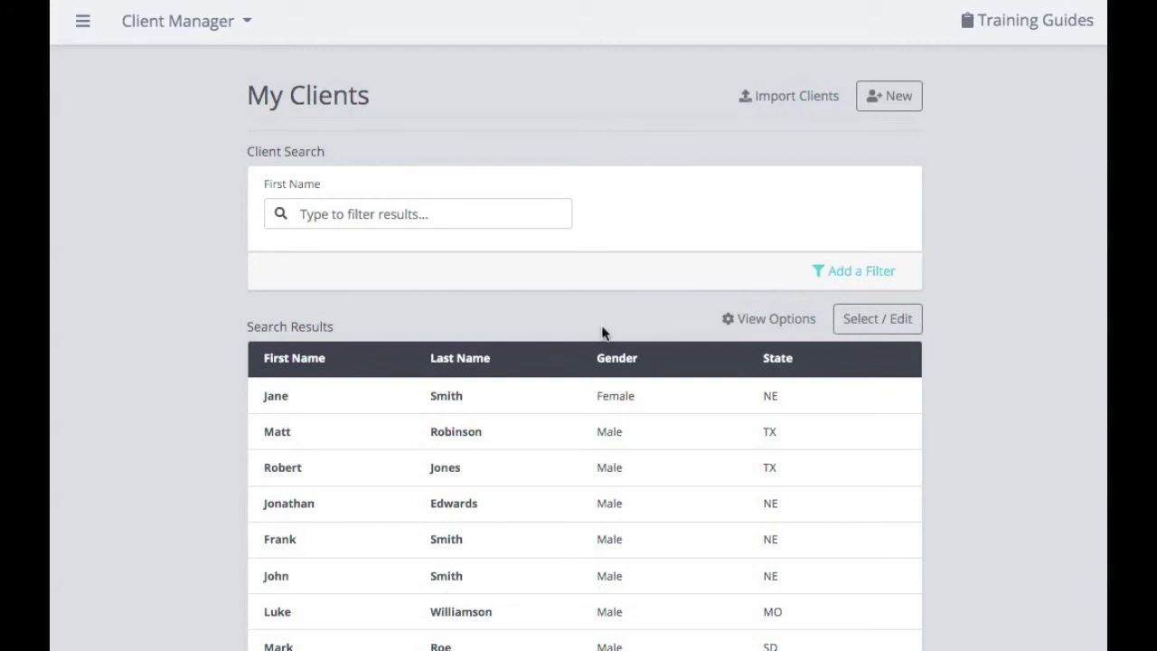
Load Test Upload File (1).csv from Documents into the client import.
left_click(789, 105)
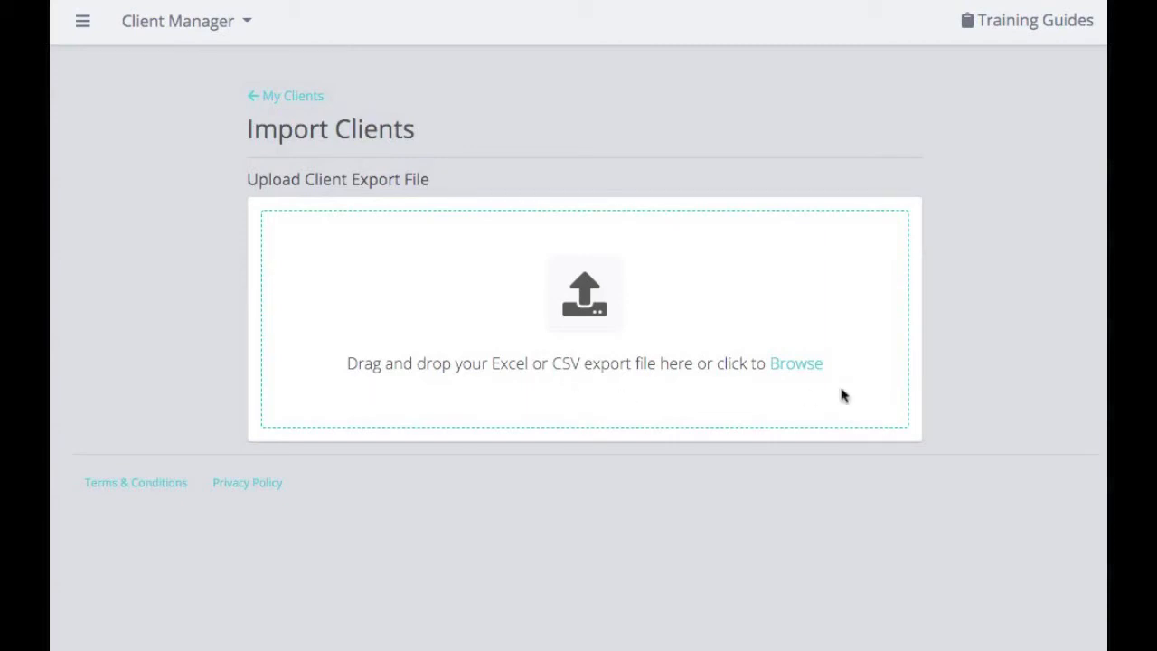
left_click(795, 363)
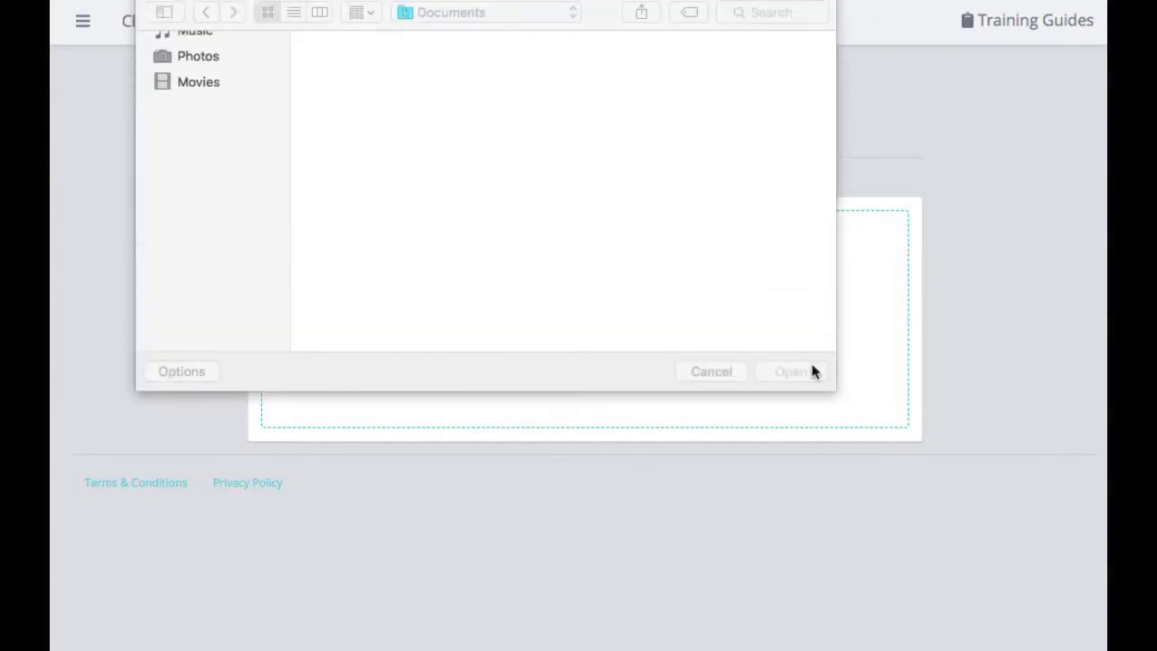
left_click(355, 188)
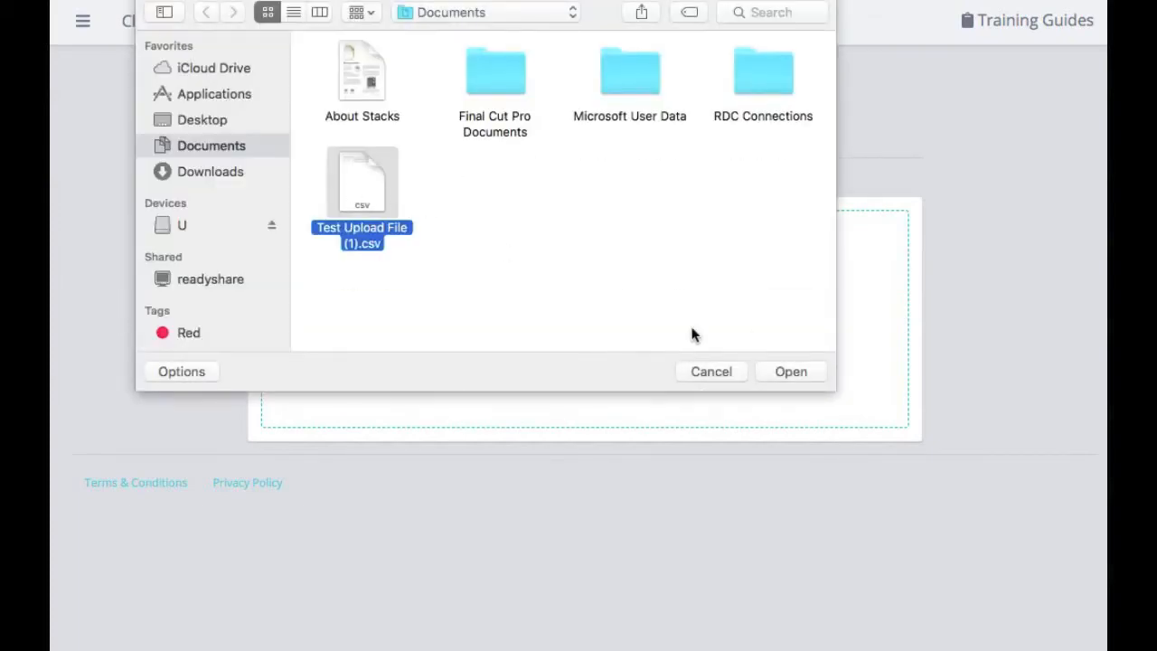
left_click(785, 370)
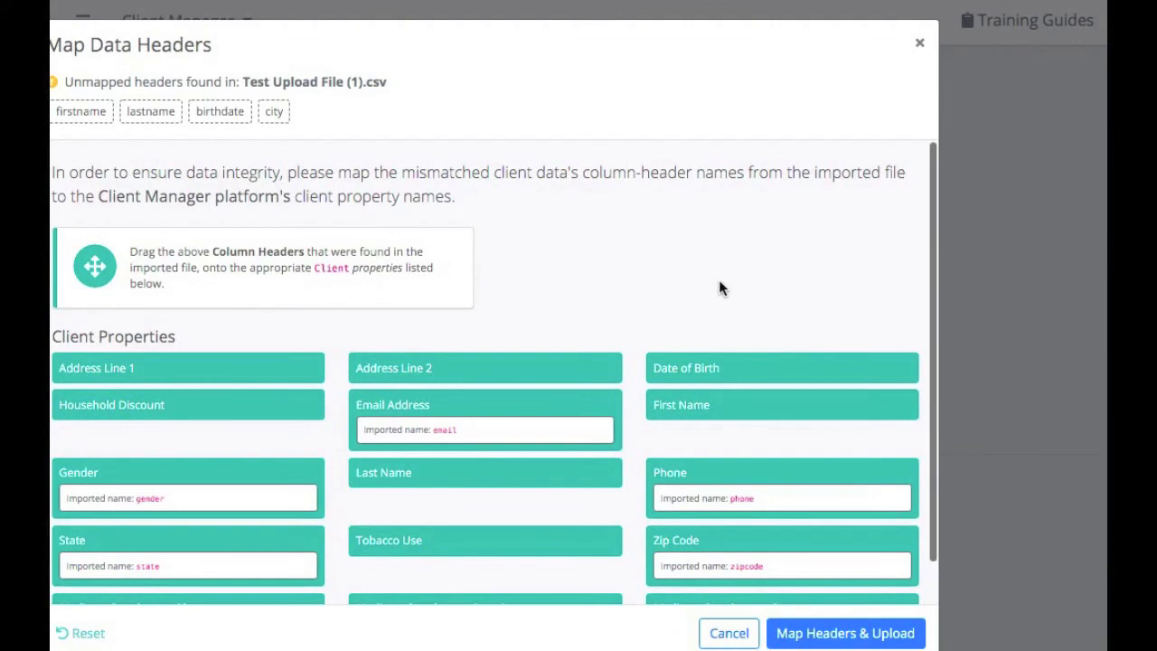
Map firstname, lastname and birthdate to First Name, Last Name and Date of Birth, then upload.
scroll(720, 287, "down", 1)
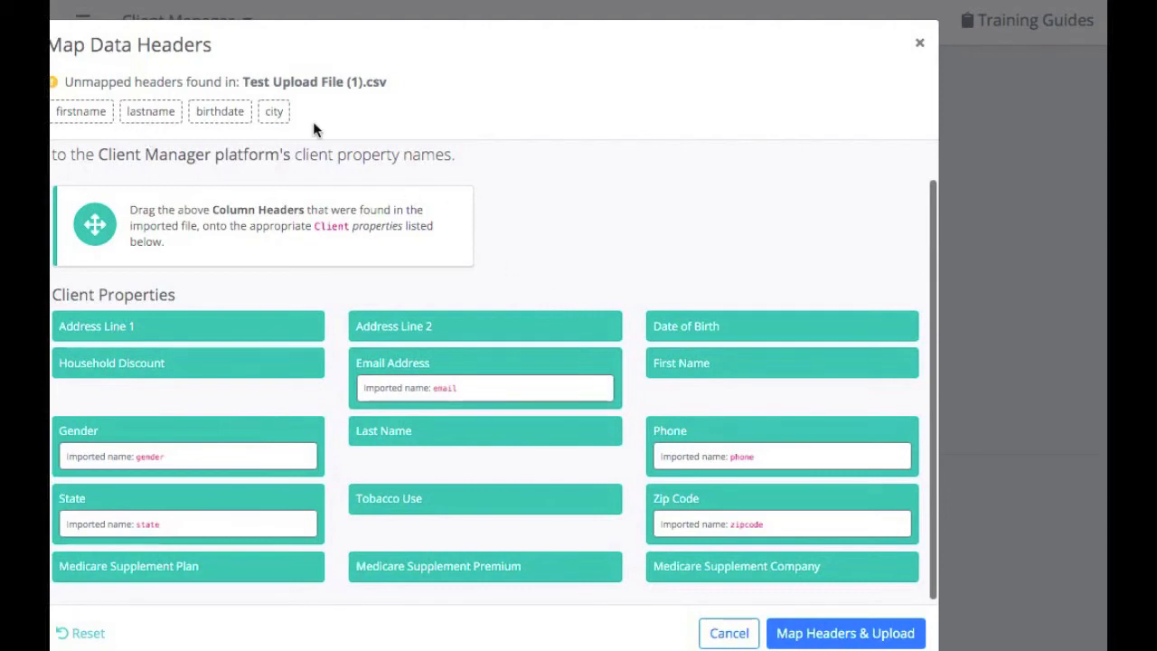
left_click_drag(89, 114, 745, 365)
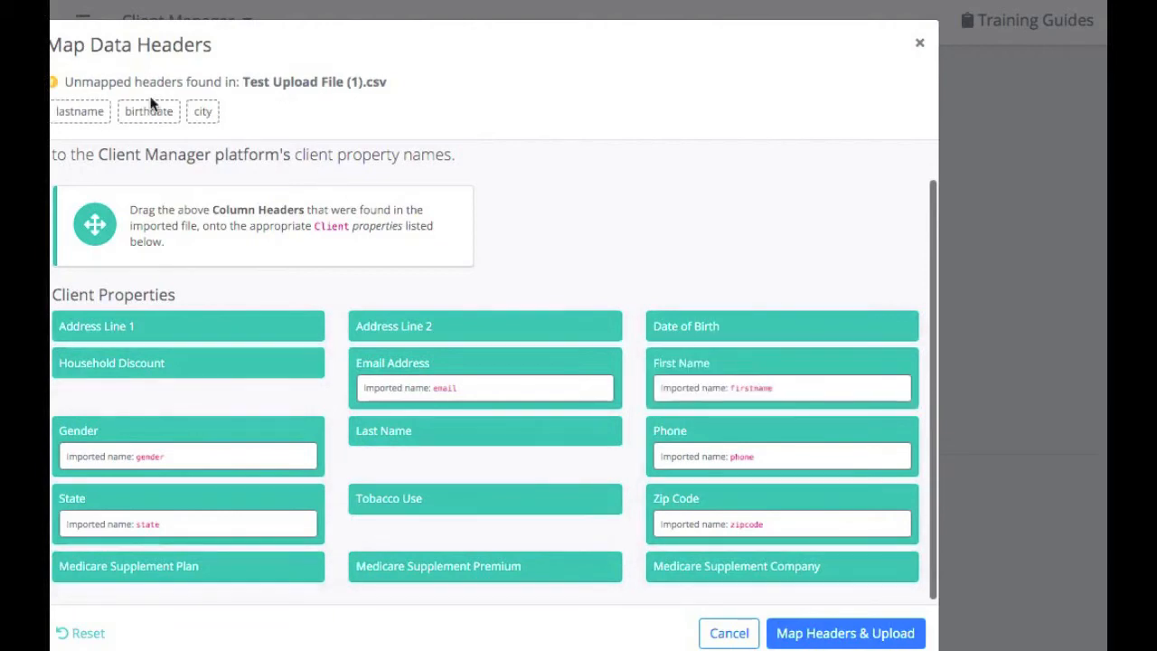
left_click_drag(68, 110, 383, 434)
left_click_drag(83, 118, 766, 331)
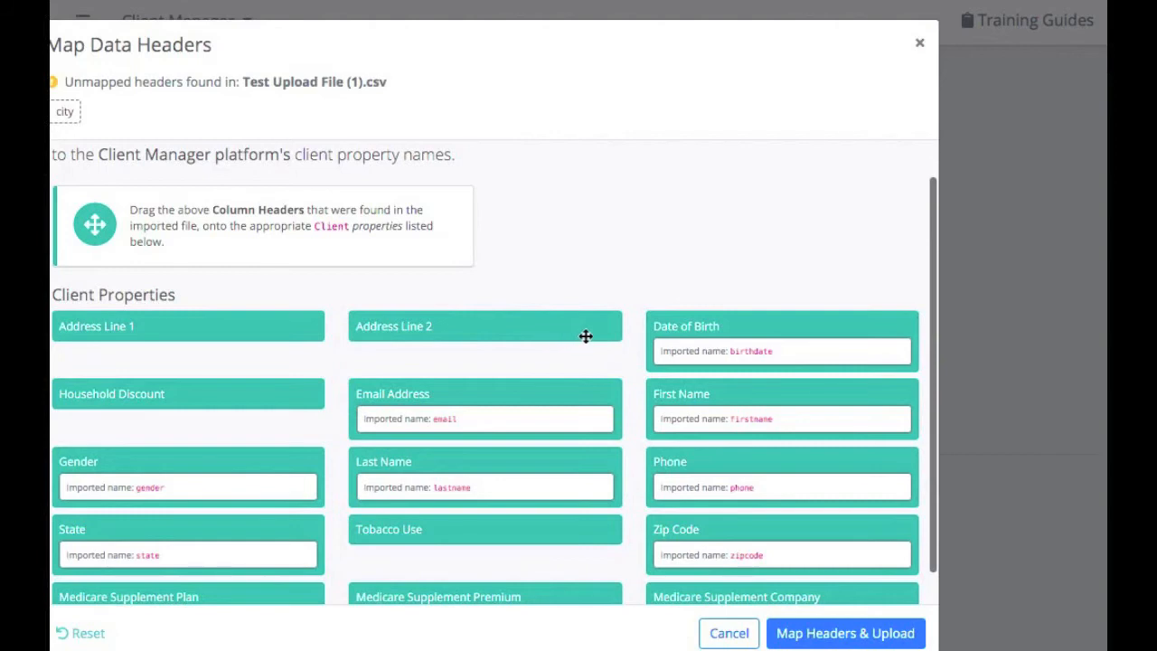
scroll(586, 337, "down", 1)
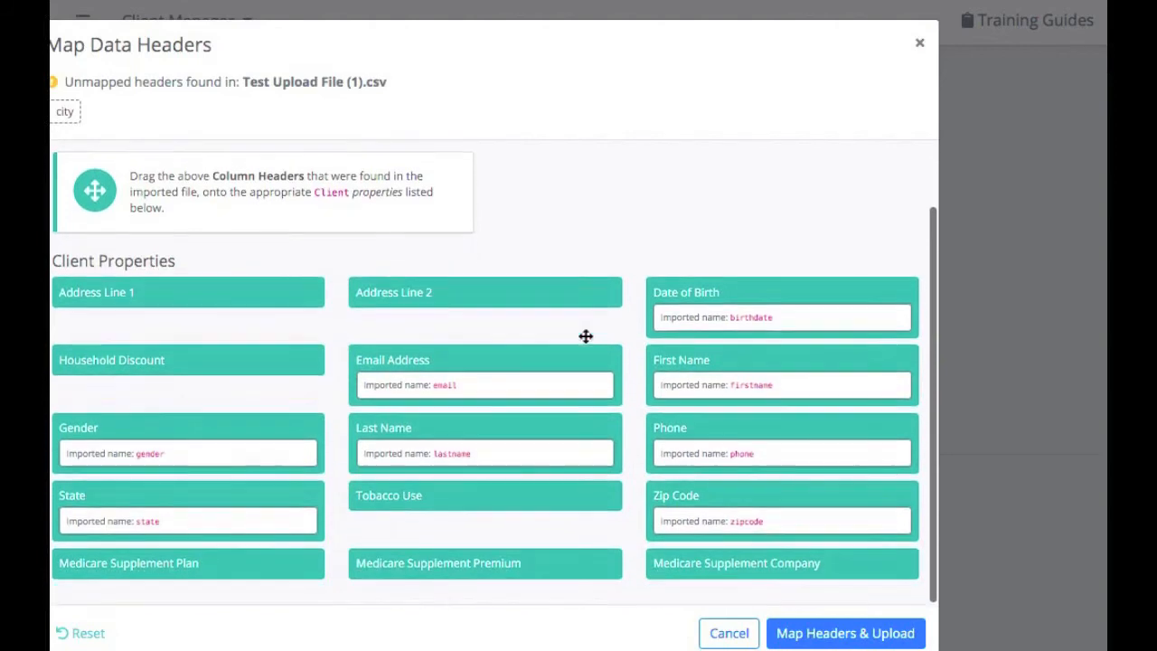
left_click(805, 635)
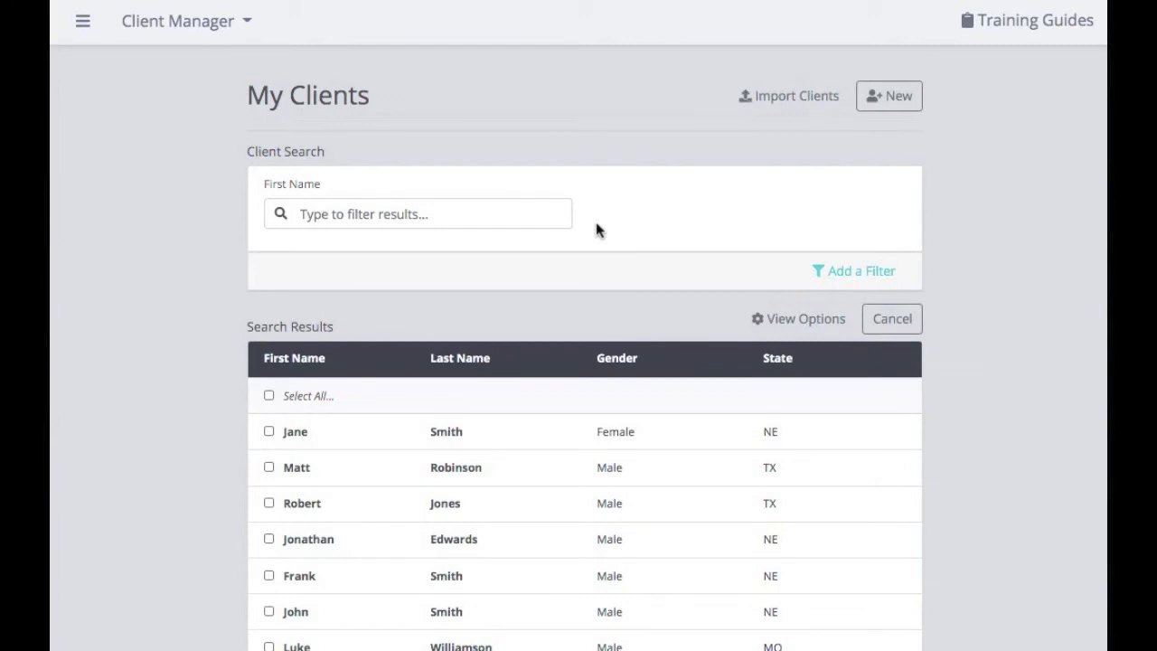
Set the client list Page Size to 25.
scroll(597, 230, "down", 3)
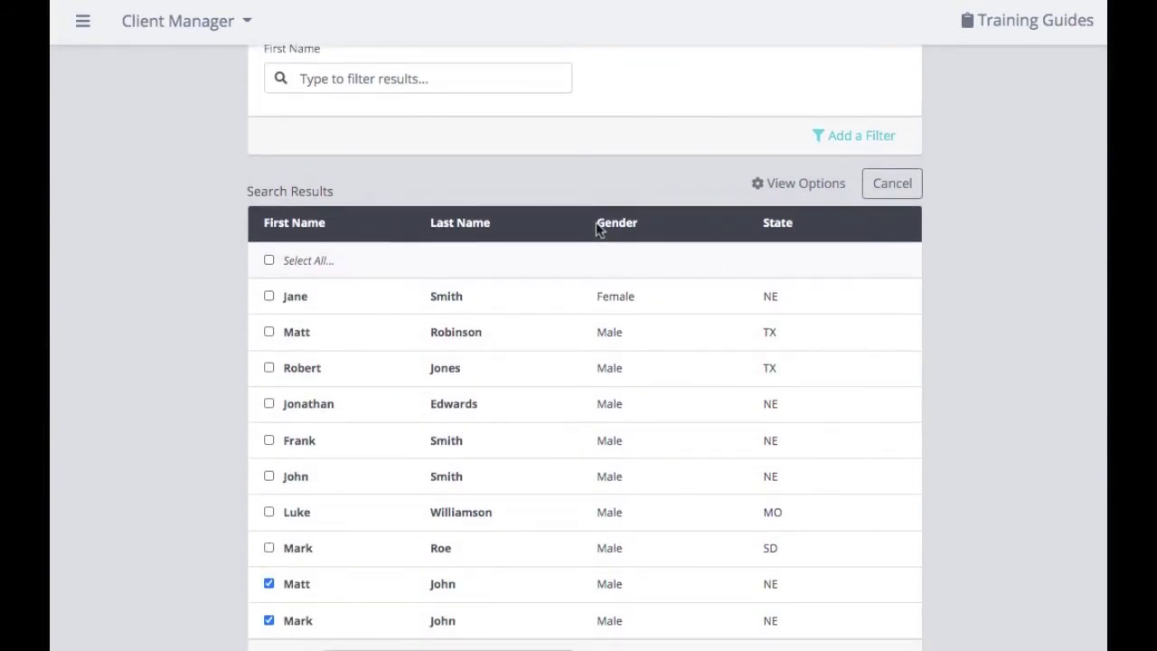
scroll(597, 230, "down", 2)
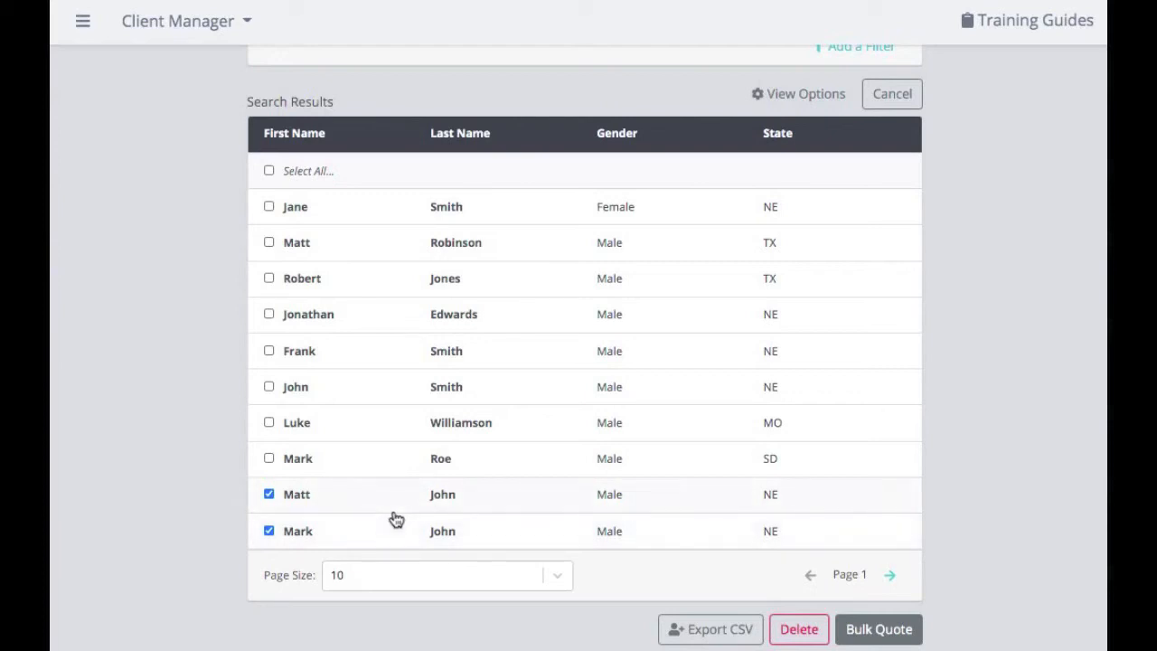
left_click(380, 576)
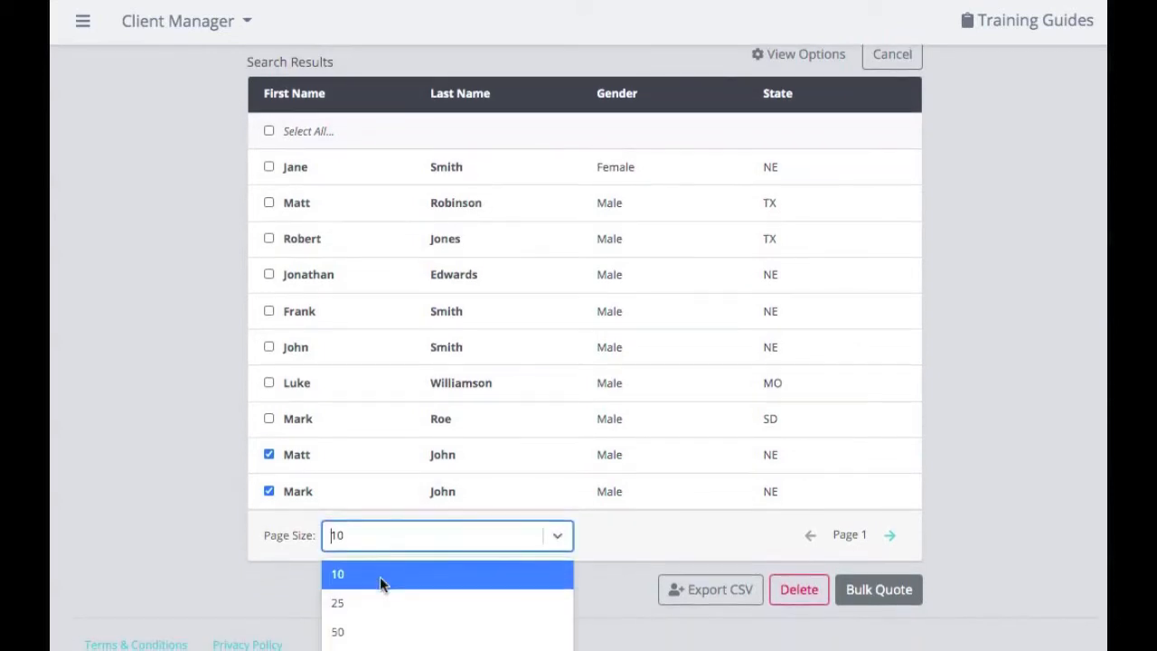
left_click(387, 602)
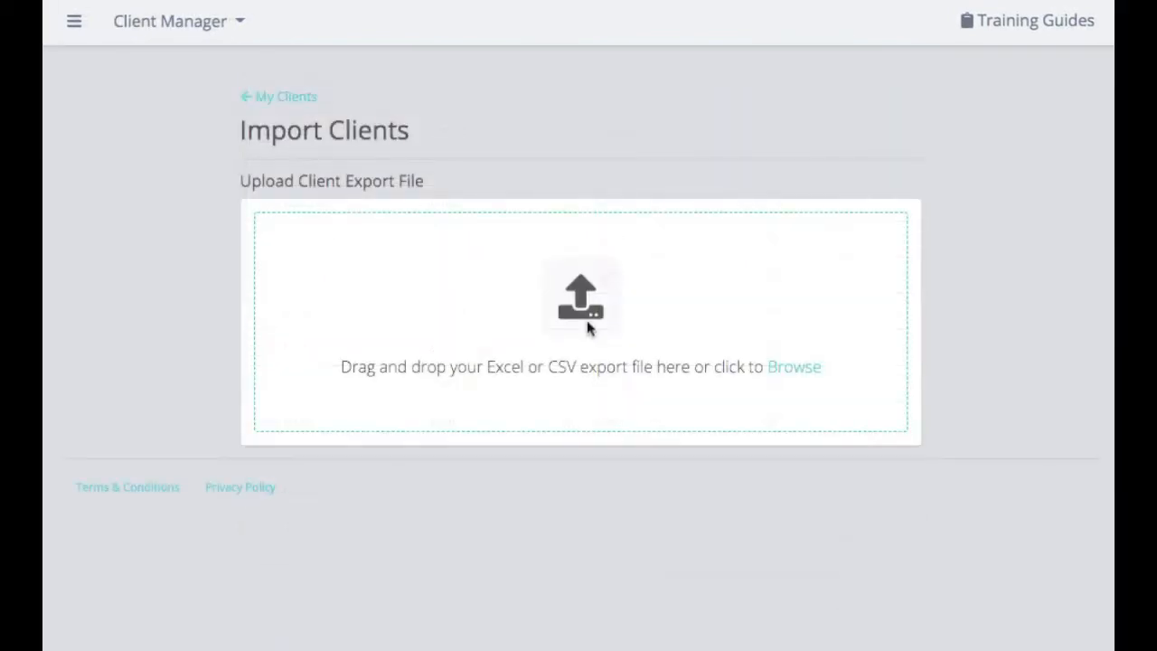
View the Client Import Example guide from Training Guides.
left_click(1012, 30)
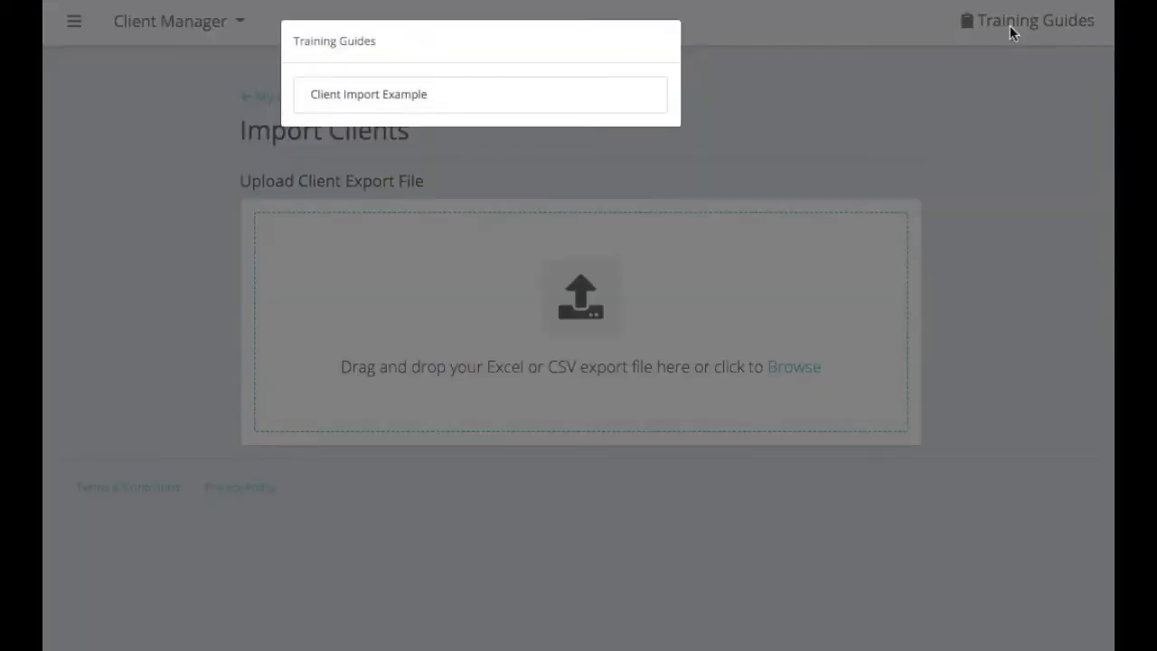
left_click(389, 98)
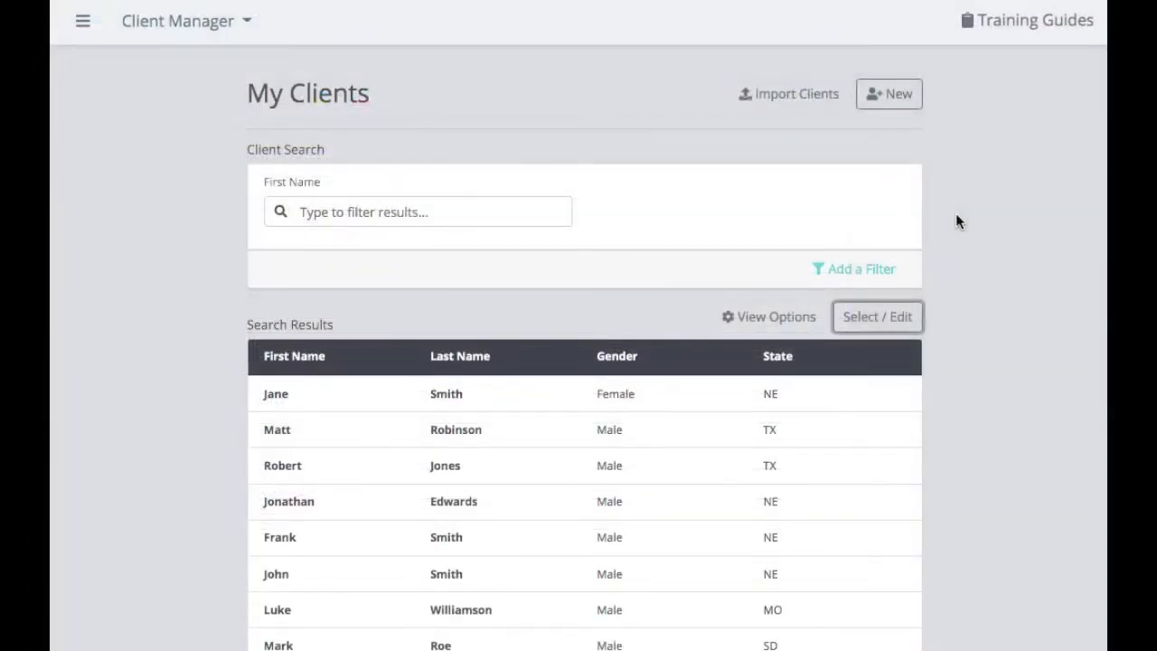
scroll(955, 221, "down", 3)
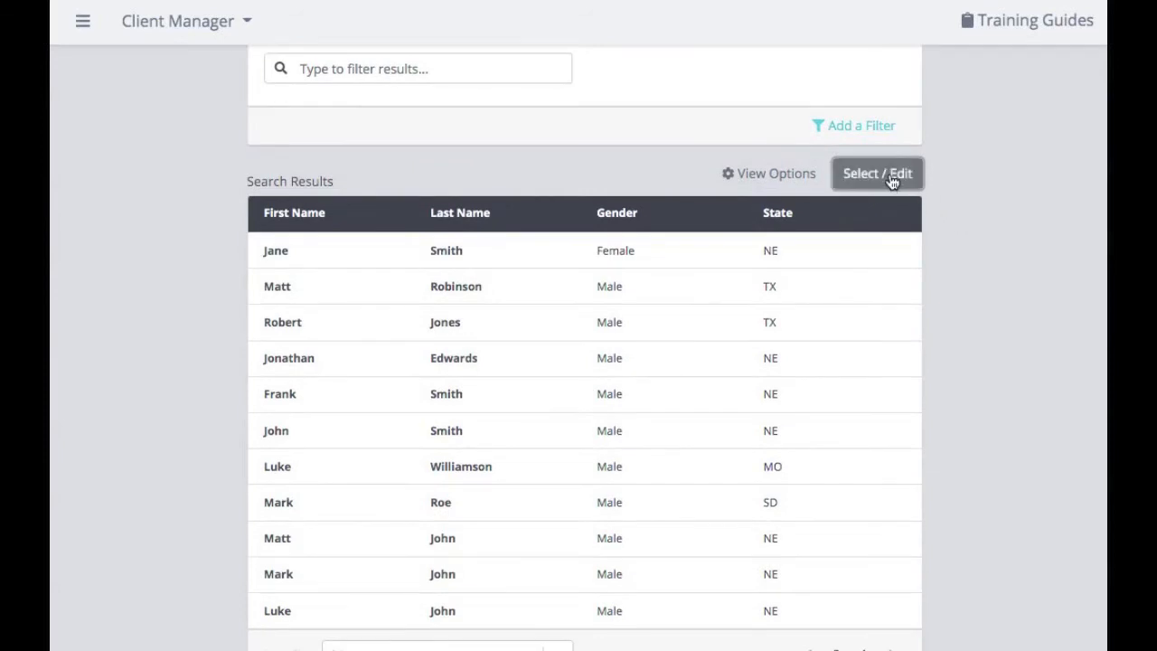
Select all clients in the list and export them with Export CSV.
left_click(892, 179)
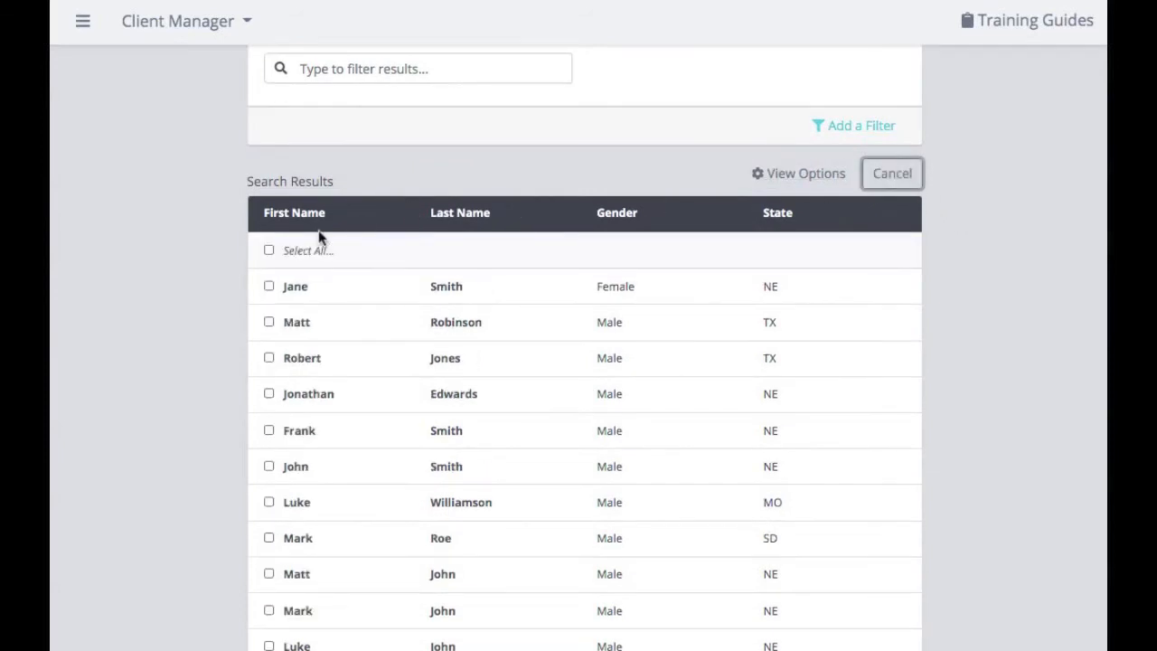
left_click(269, 252)
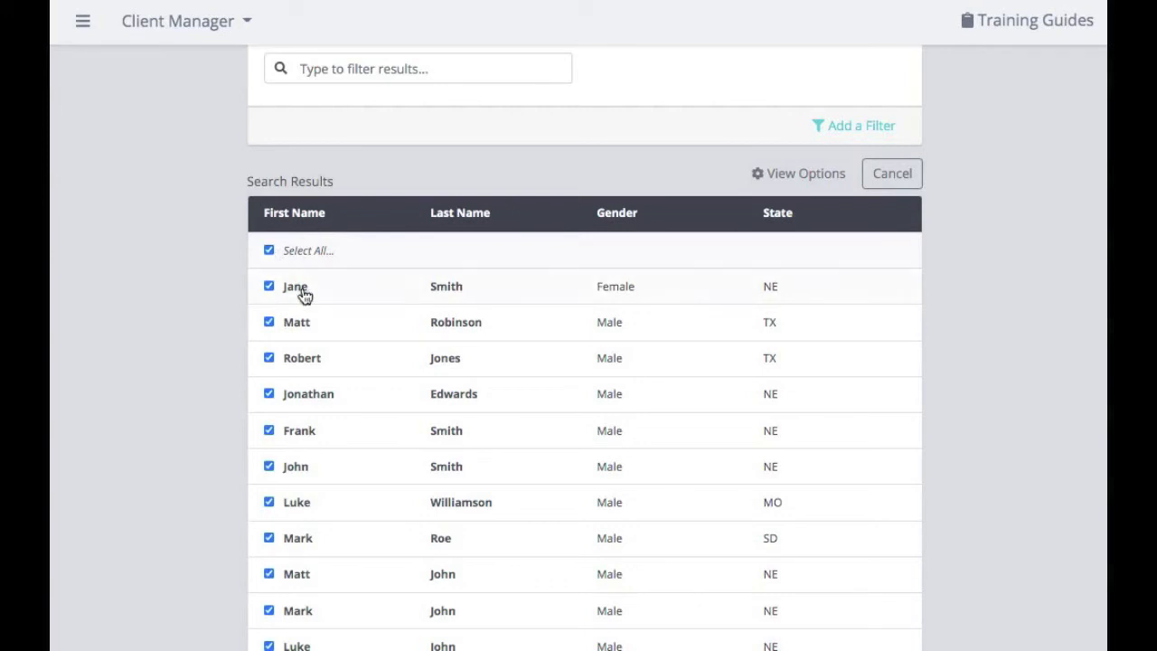
scroll(322, 440, "down", 3)
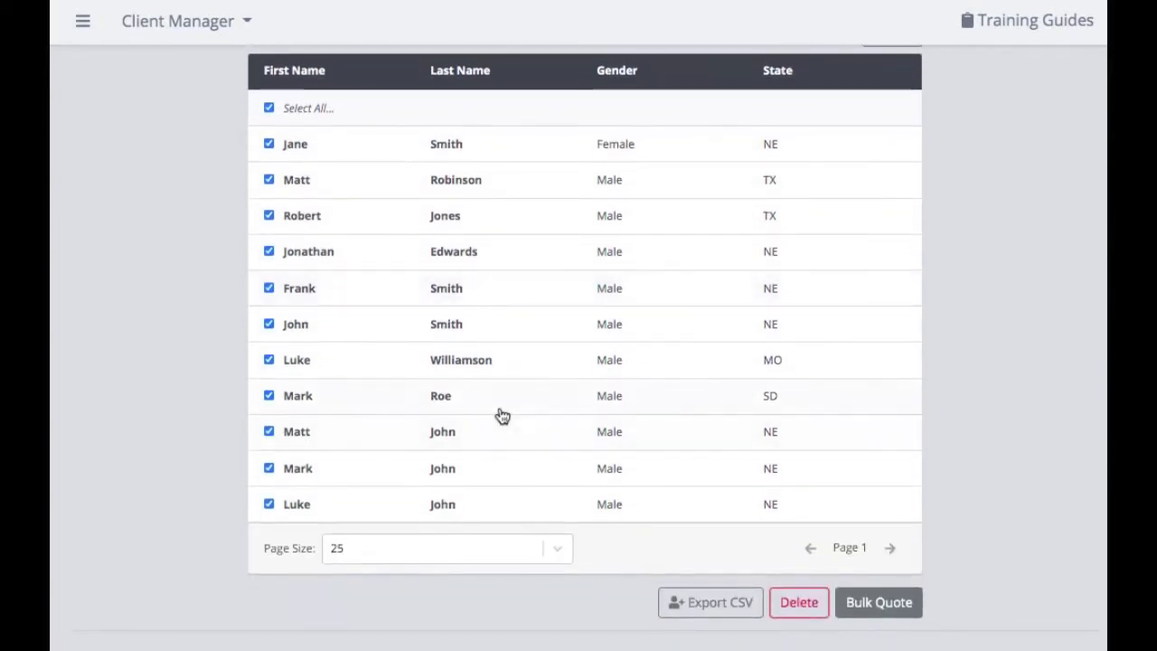
scroll(498, 413, "down", 1)
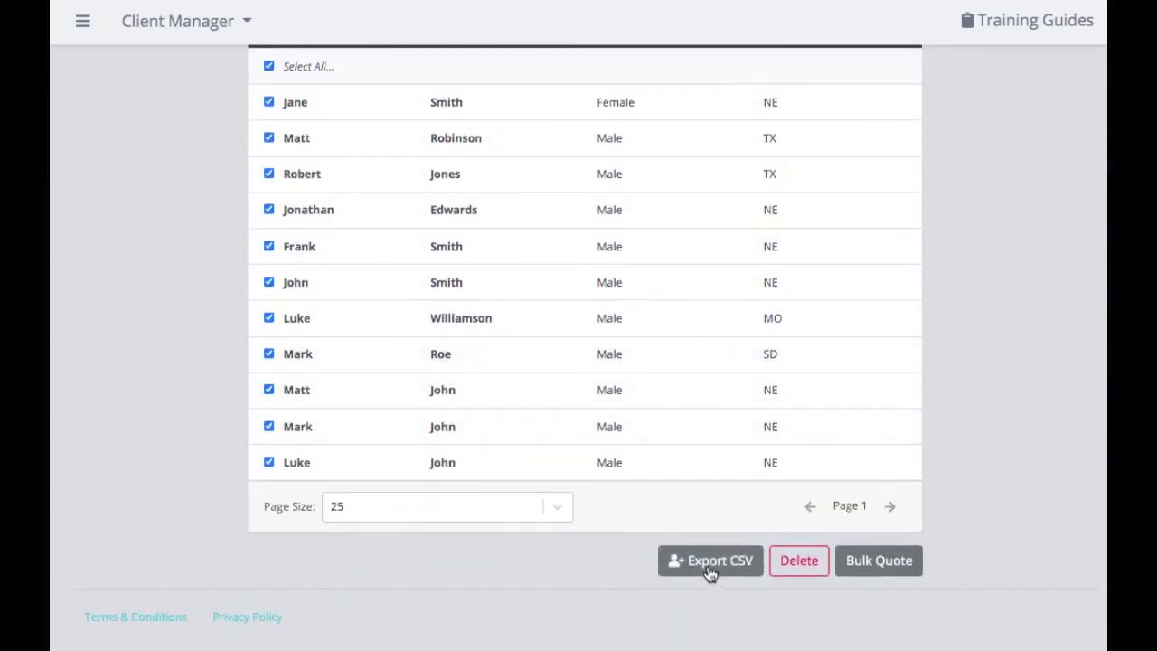
left_click(707, 567)
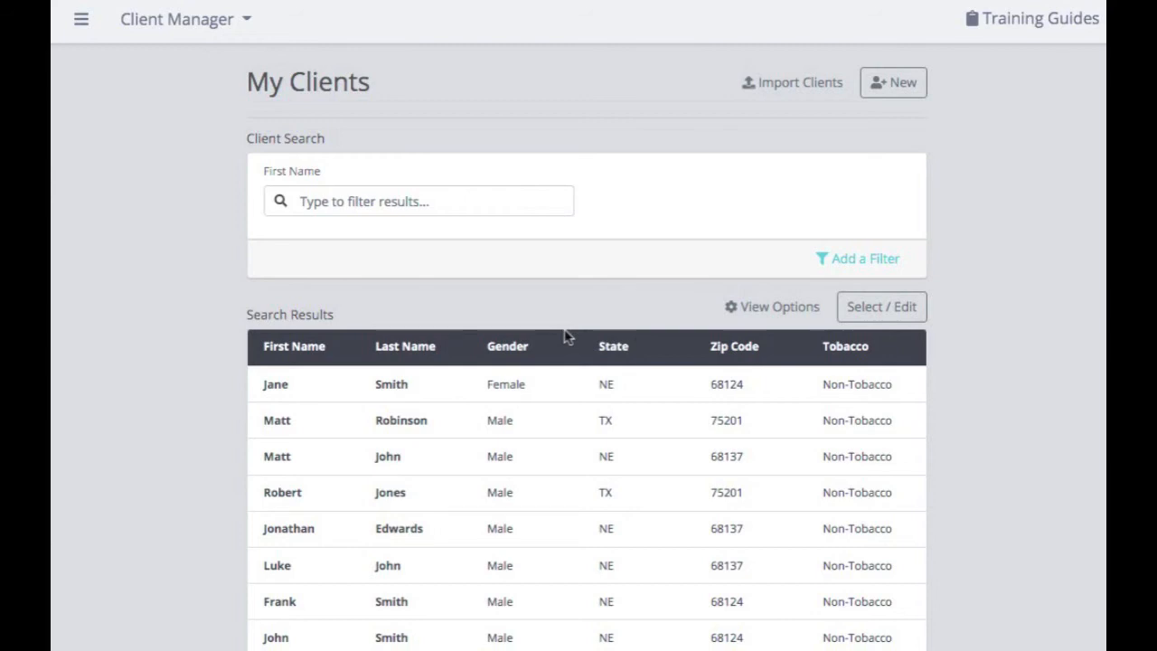
Check the first three clients and start a Bulk Quote for them.
left_click(898, 304)
scroll(868, 304, "down", 3)
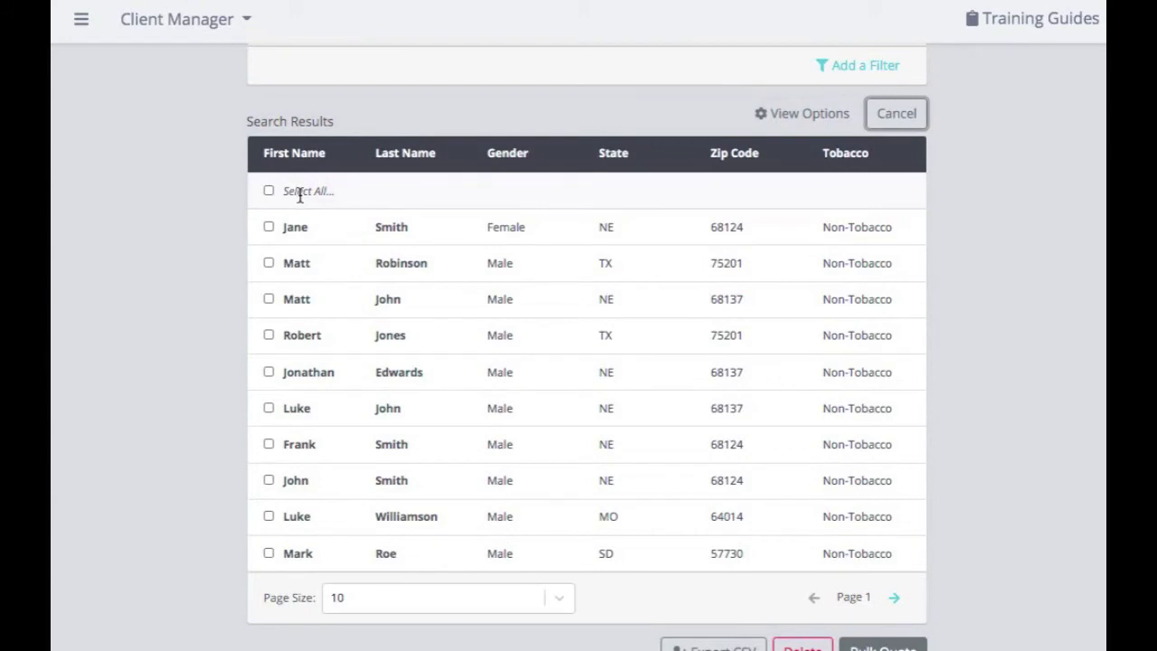
left_click(268, 228)
left_click(269, 263)
left_click(268, 300)
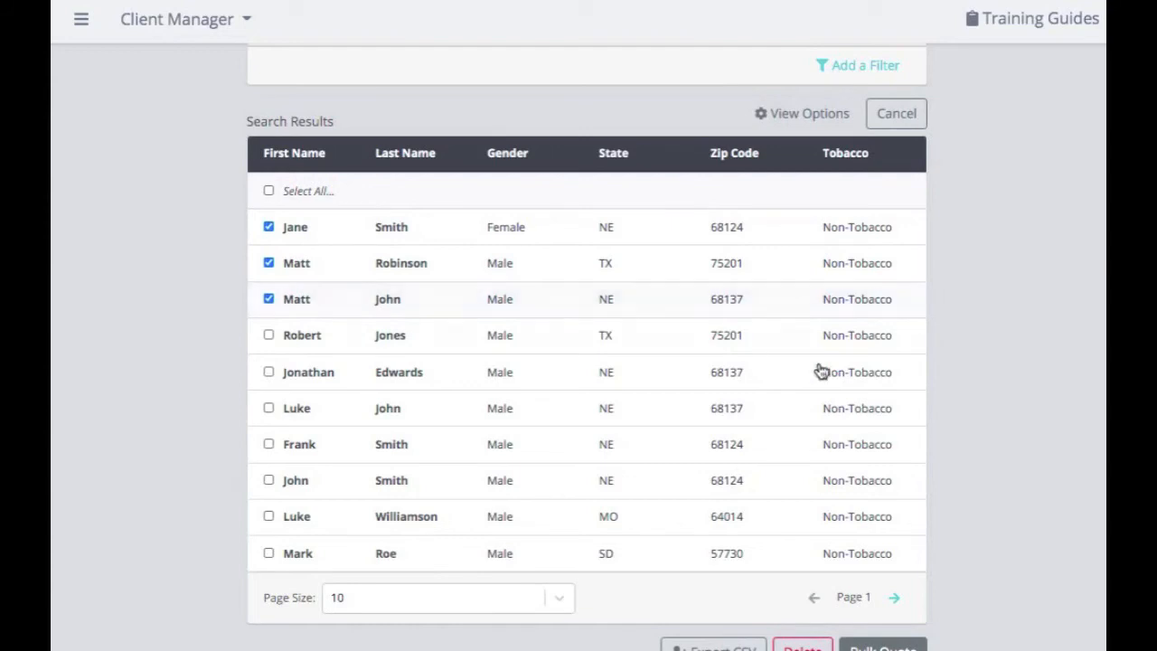
scroll(837, 370, "down", 3)
left_click(882, 533)
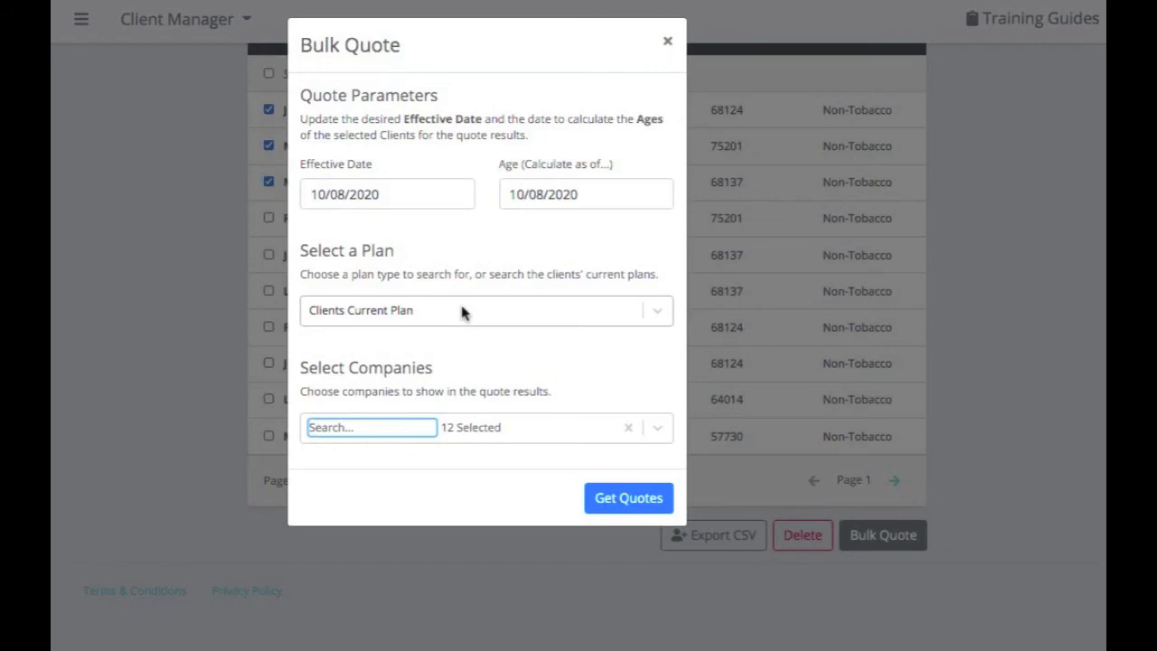
Quote Plan G in bulk using the 12 saved My Companies and get the quotes.
left_click(659, 315)
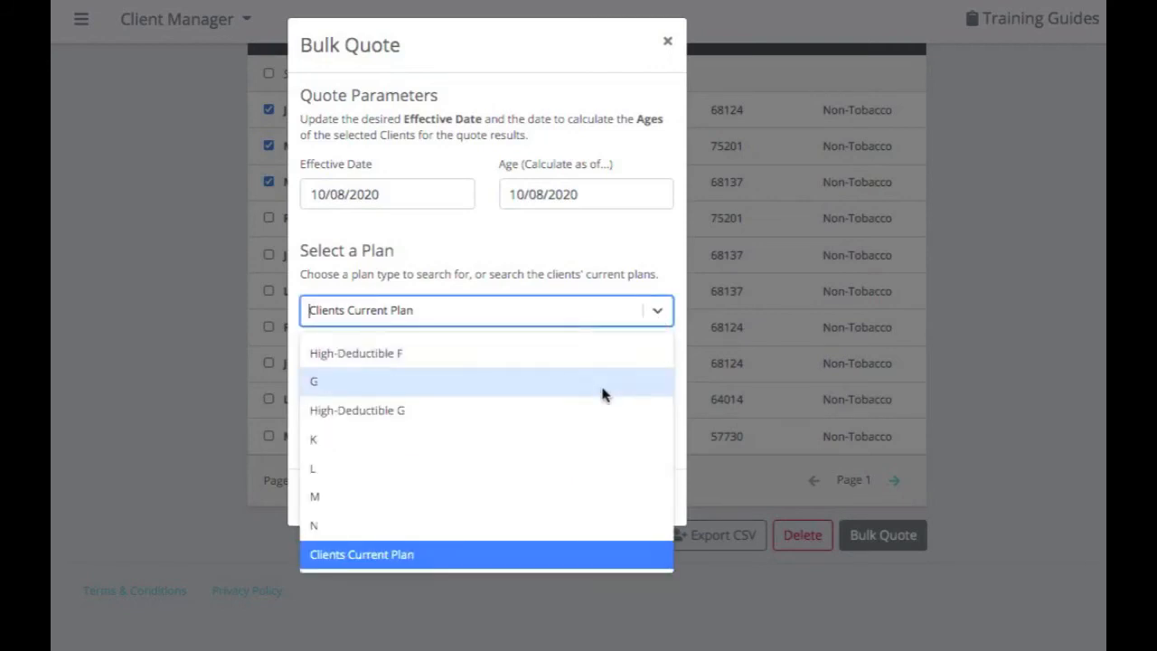
left_click(603, 390)
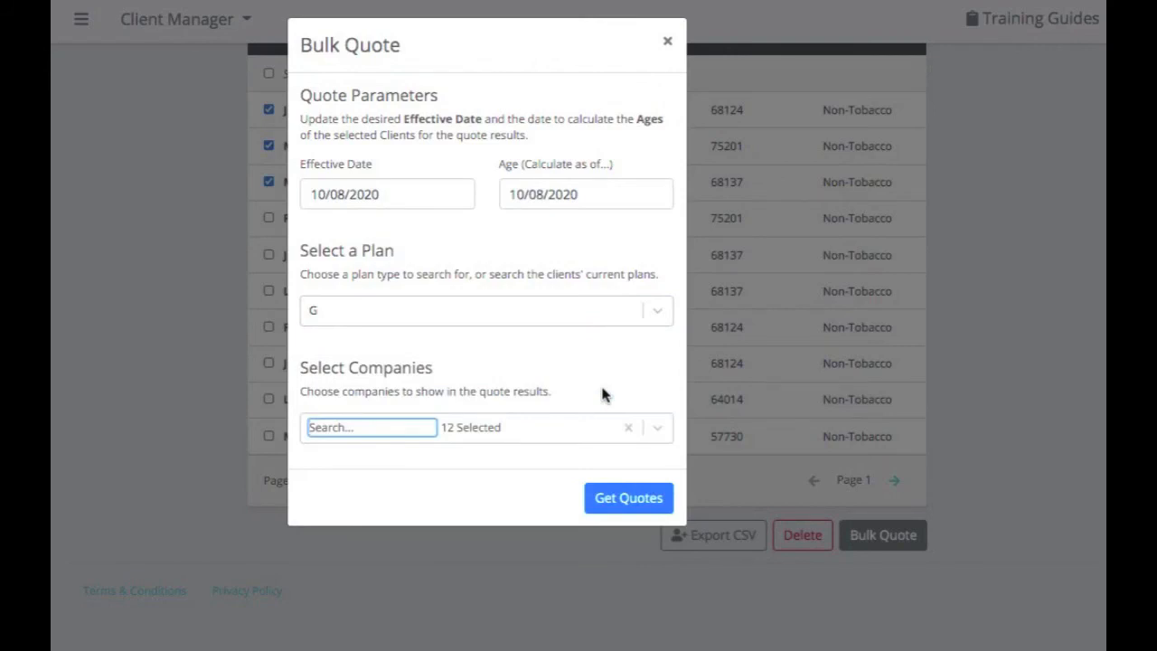
left_click(657, 432)
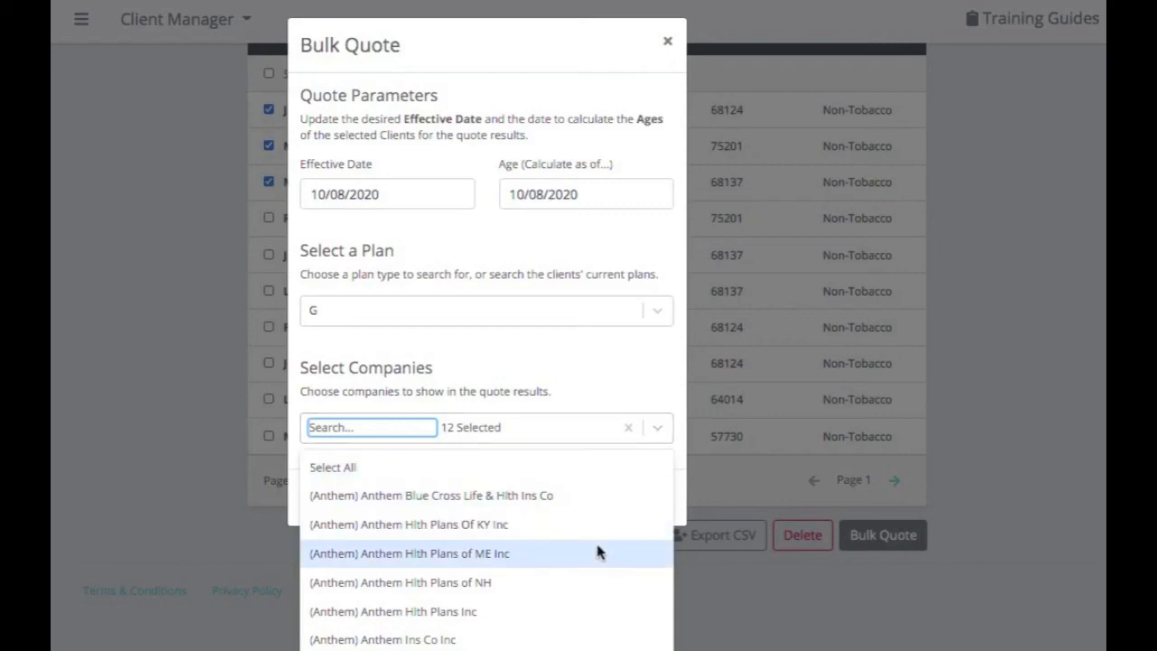
scroll(597, 551, "down", 3)
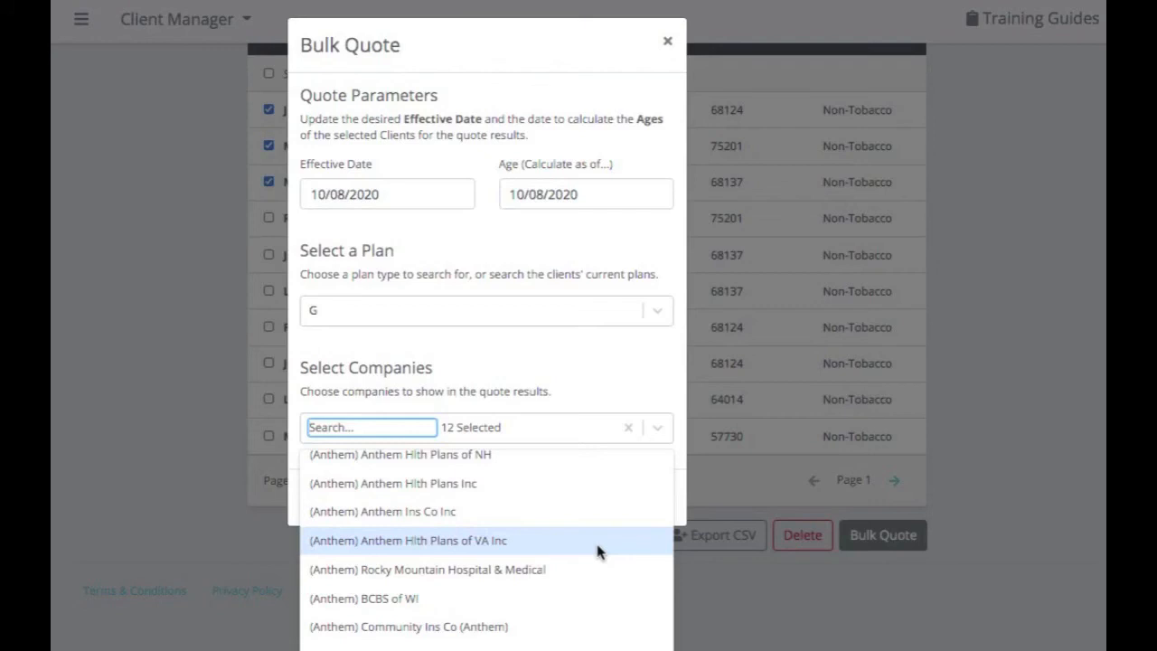
left_click(628, 428)
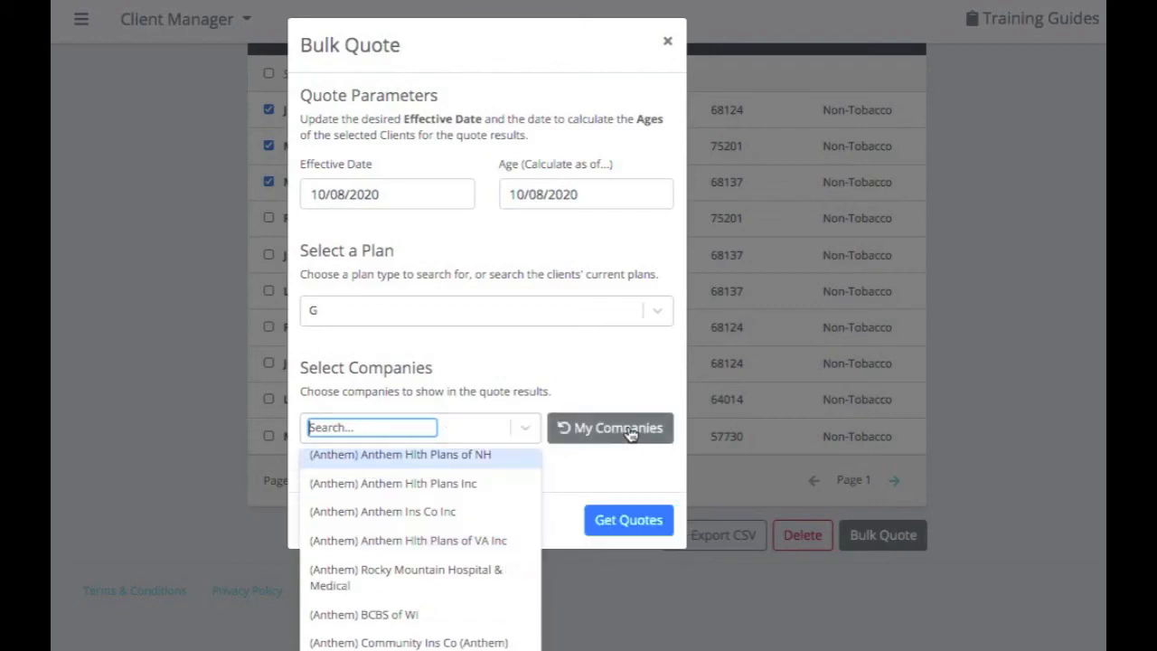
left_click(624, 461)
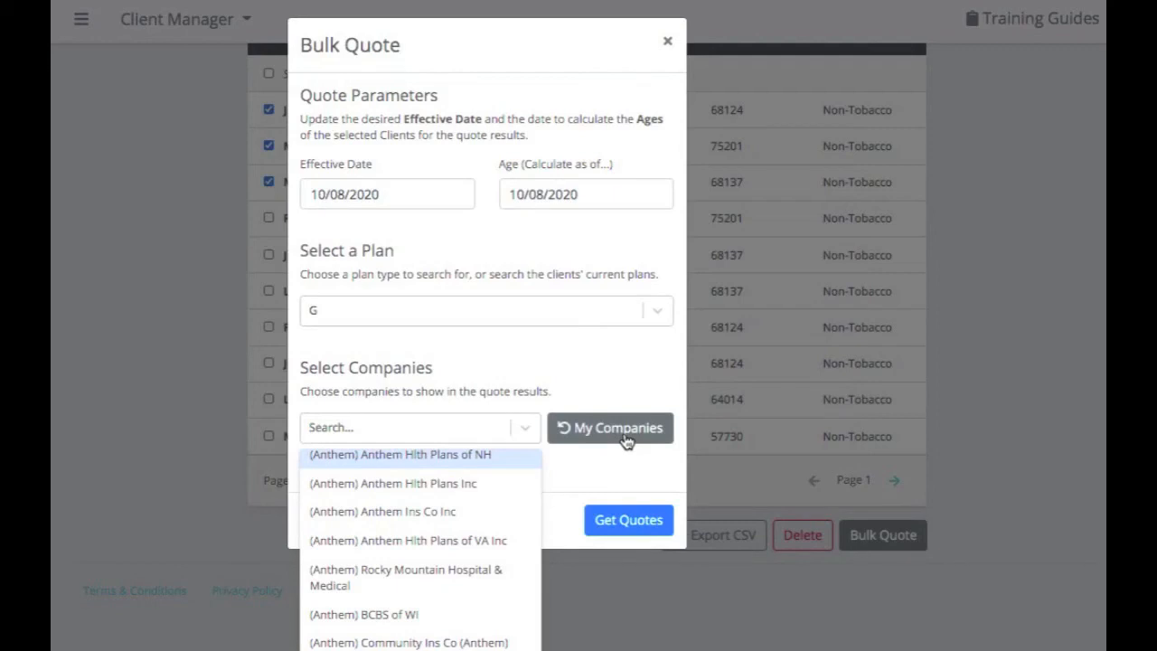
left_click(527, 430)
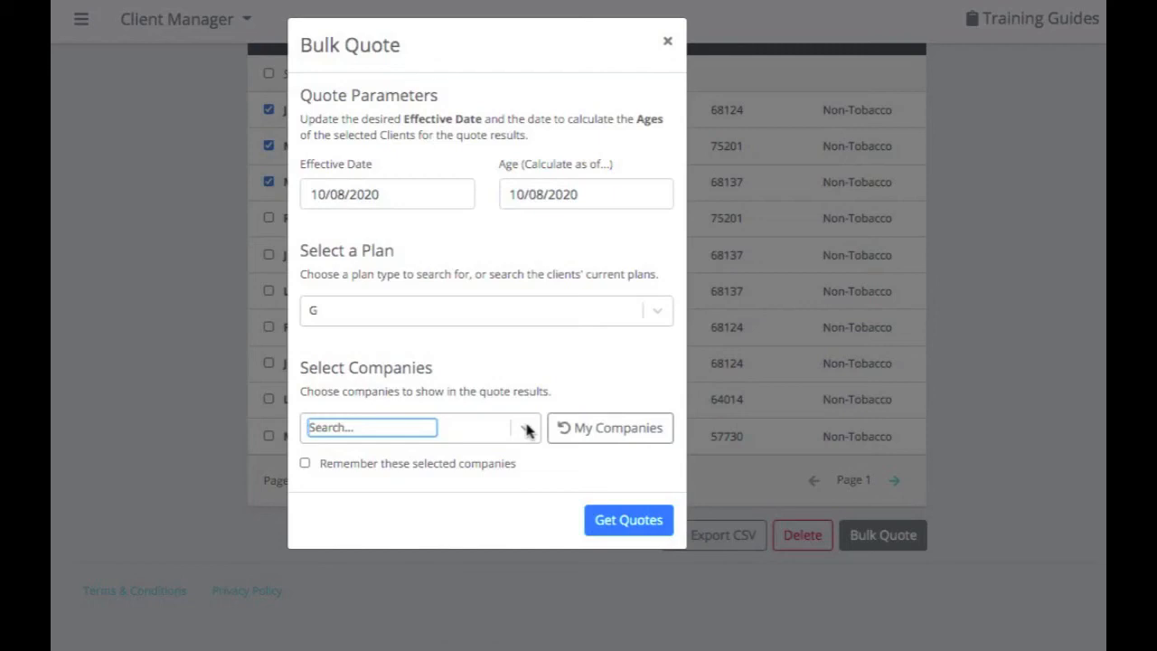
left_click(623, 433)
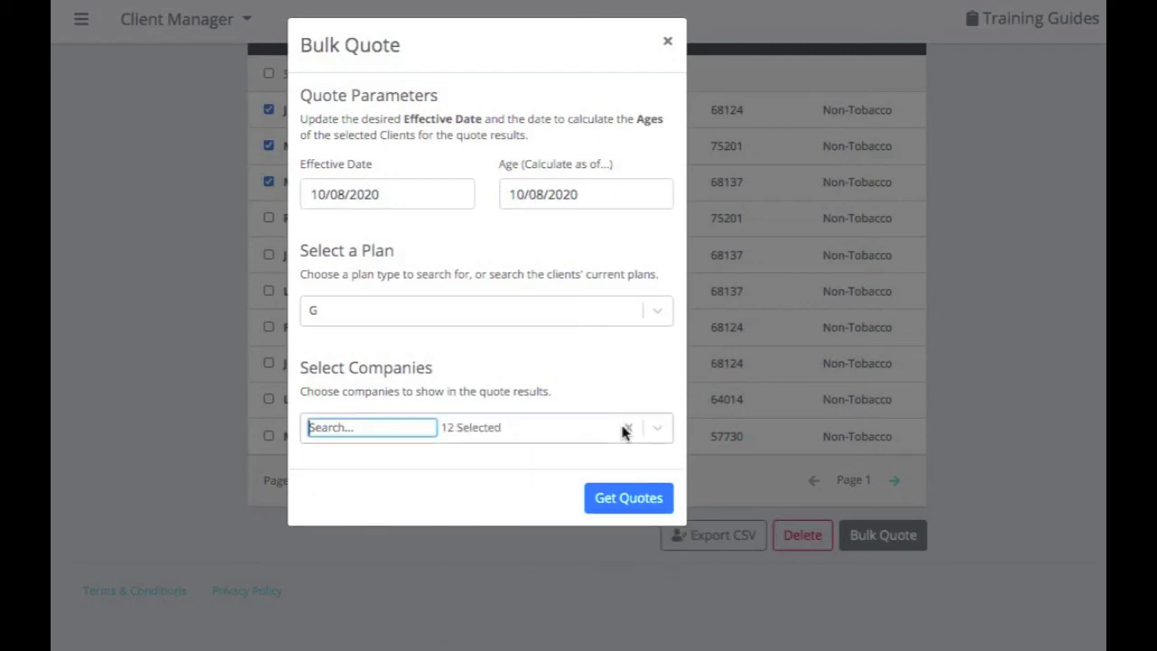
left_click(637, 506)
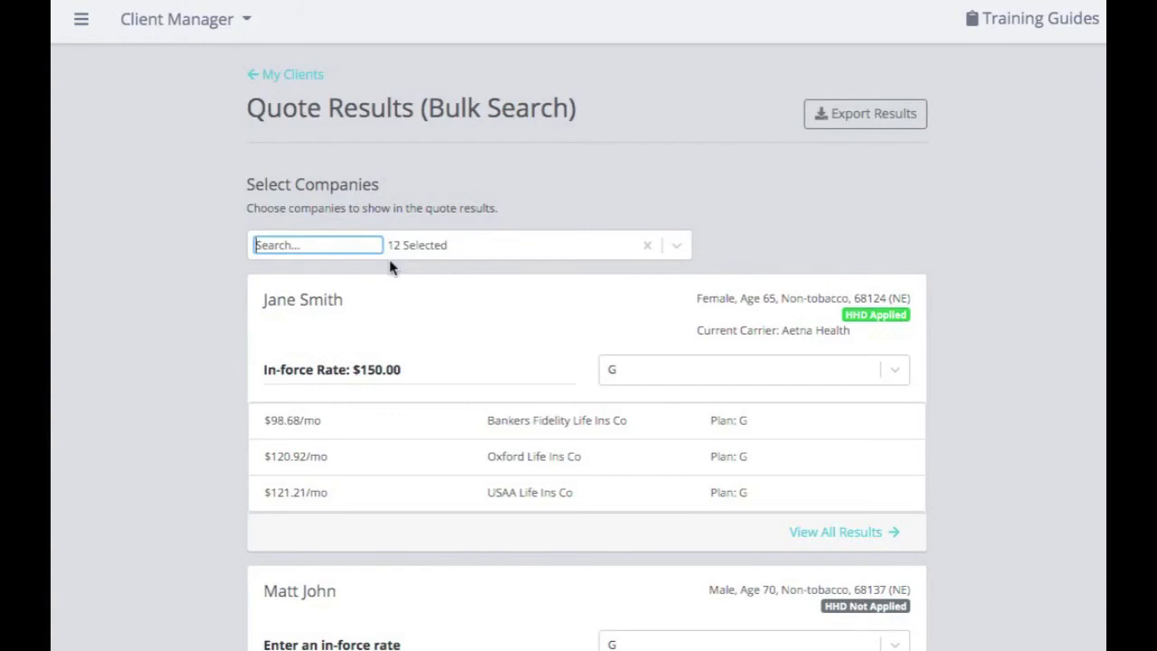
Select All companies in the results filter and scroll through the client quote cards.
scroll(390, 266, "down", 1)
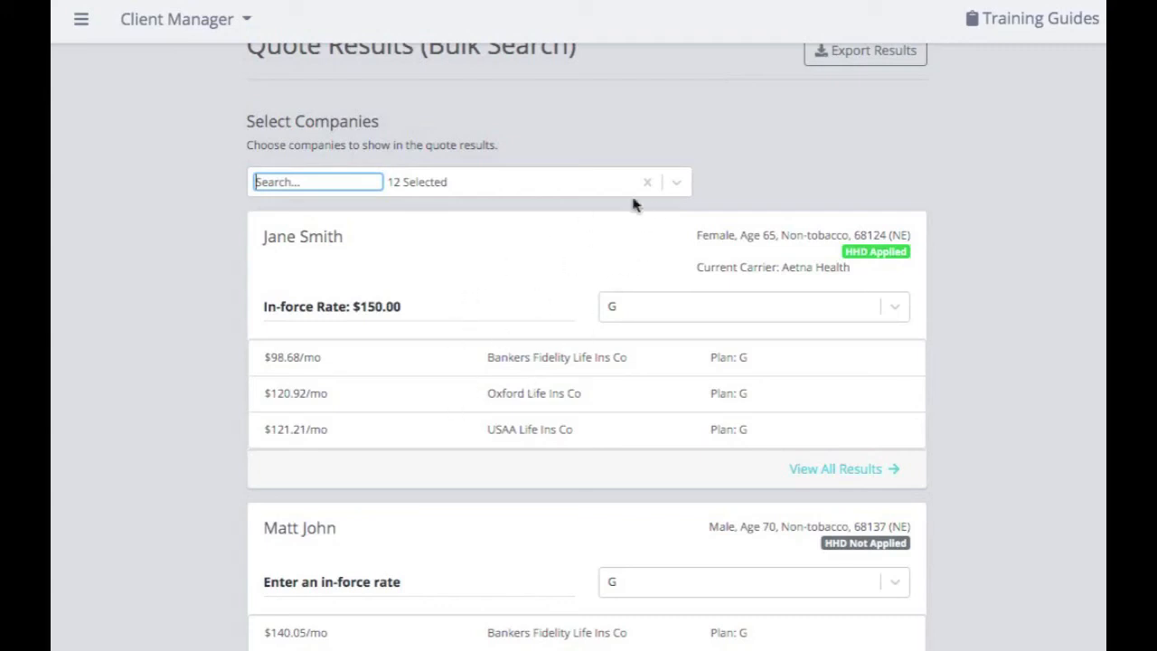
left_click(679, 184)
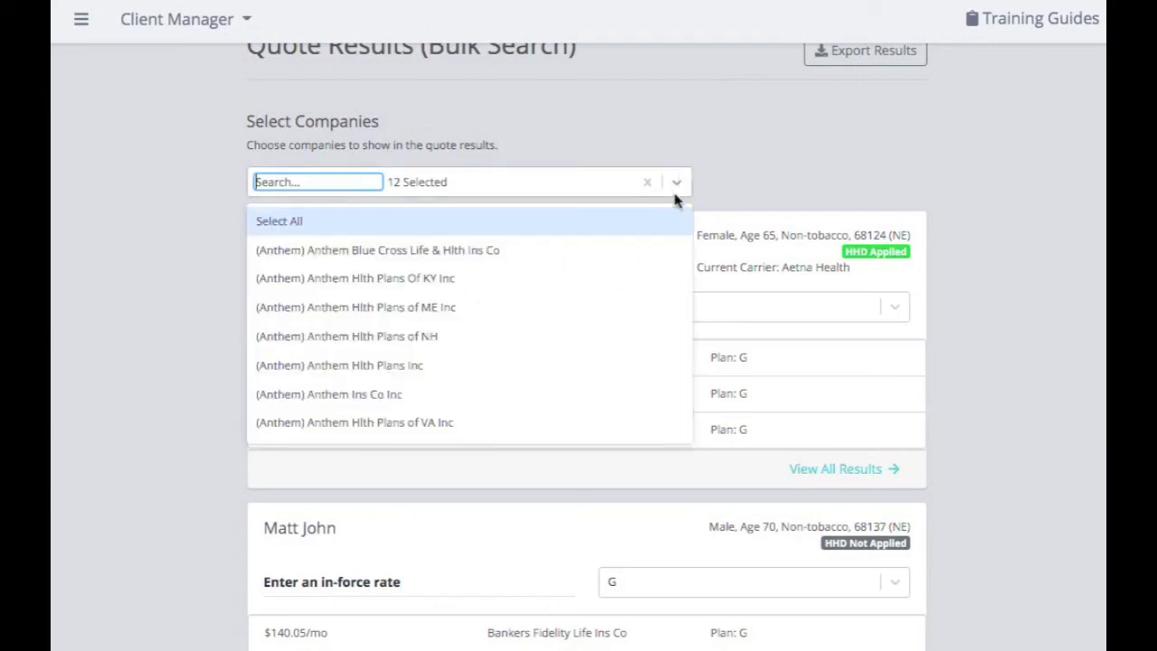
left_click(661, 227)
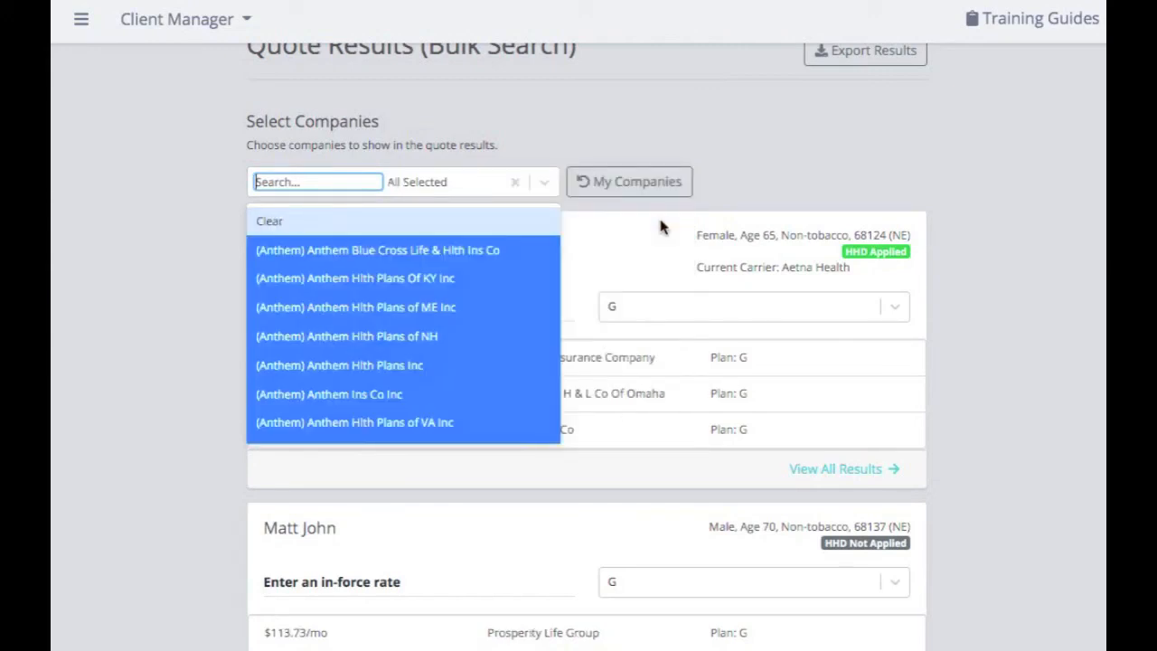
left_click(552, 184)
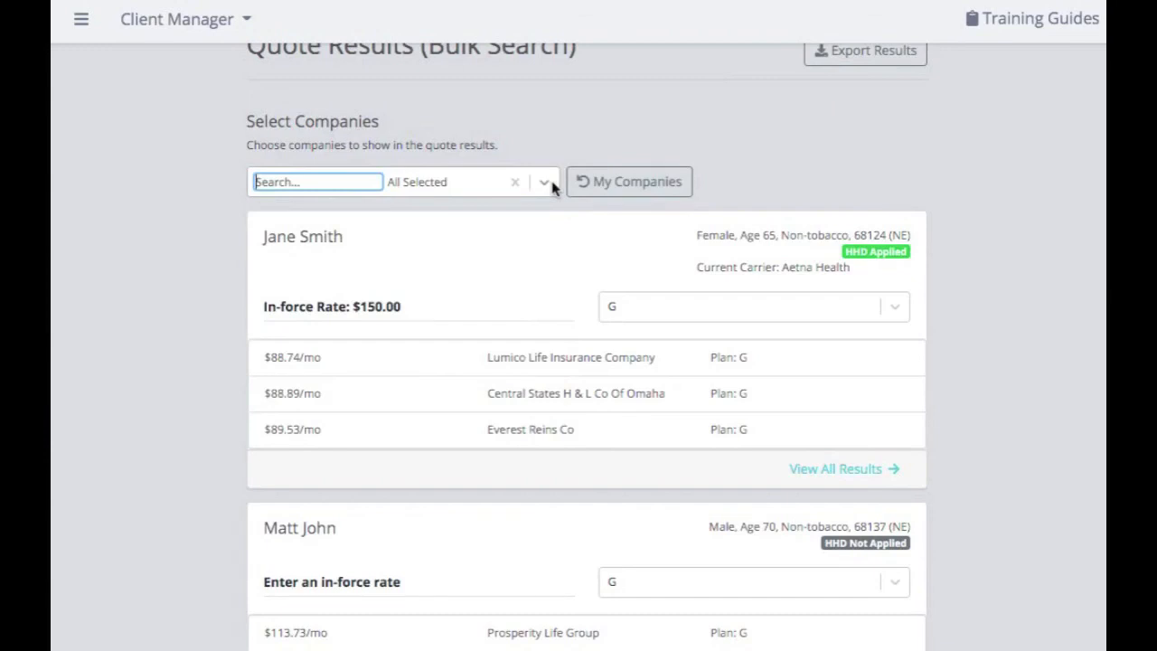
scroll(814, 262, "down", 1)
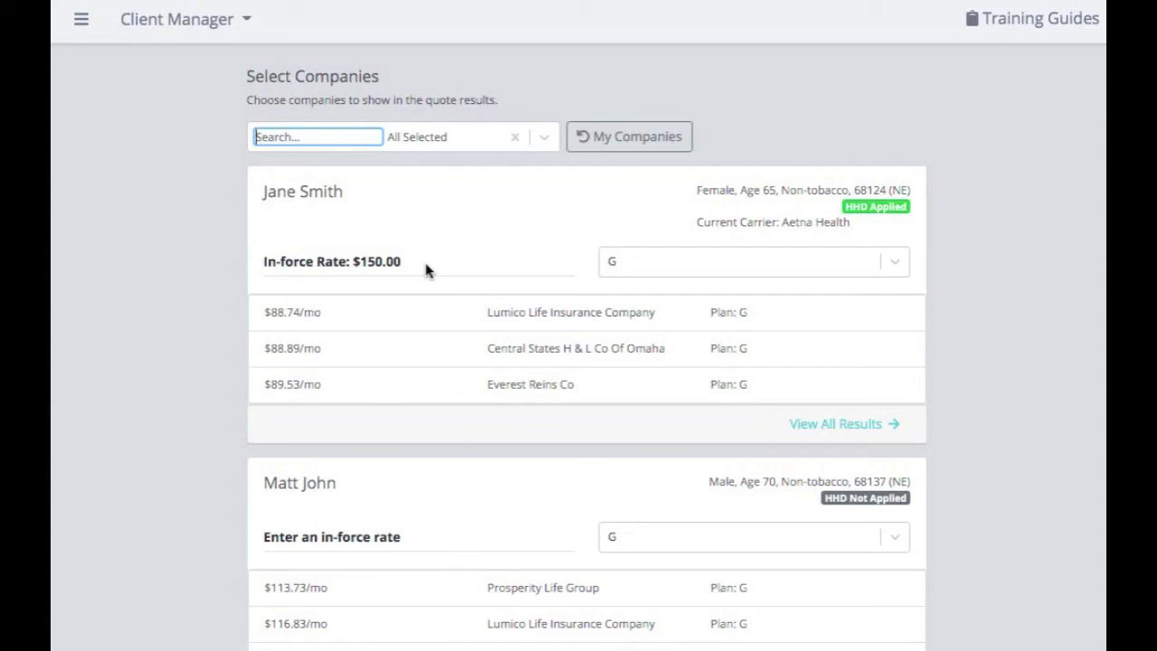
scroll(643, 479, "down", 3)
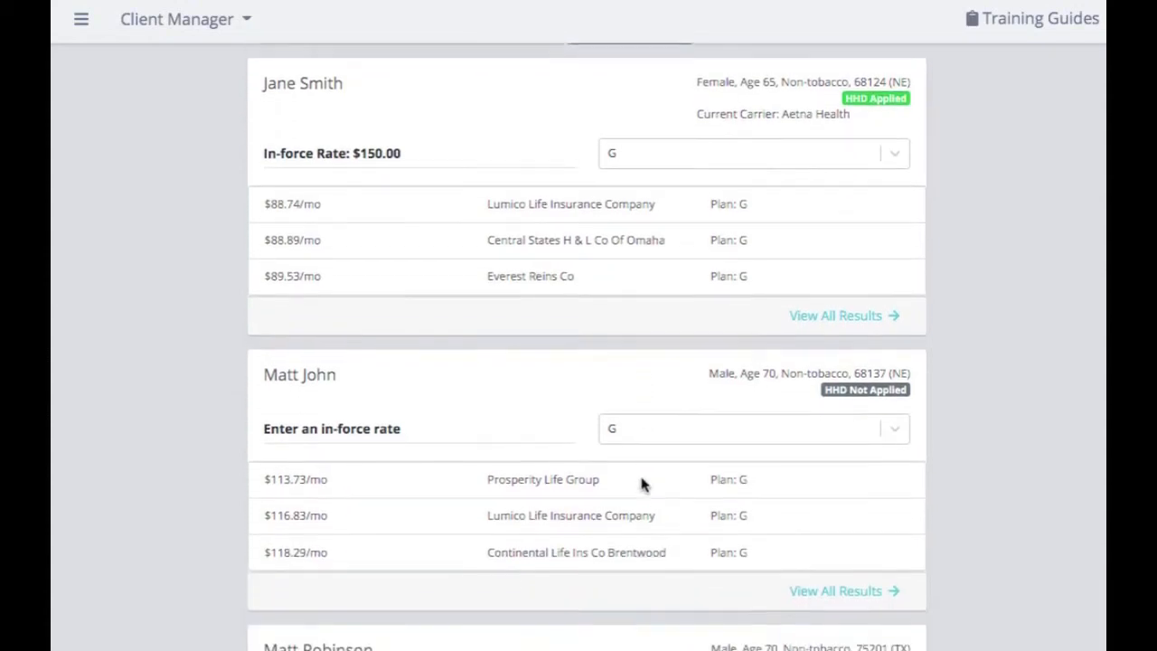
scroll(641, 482, "down", 3)
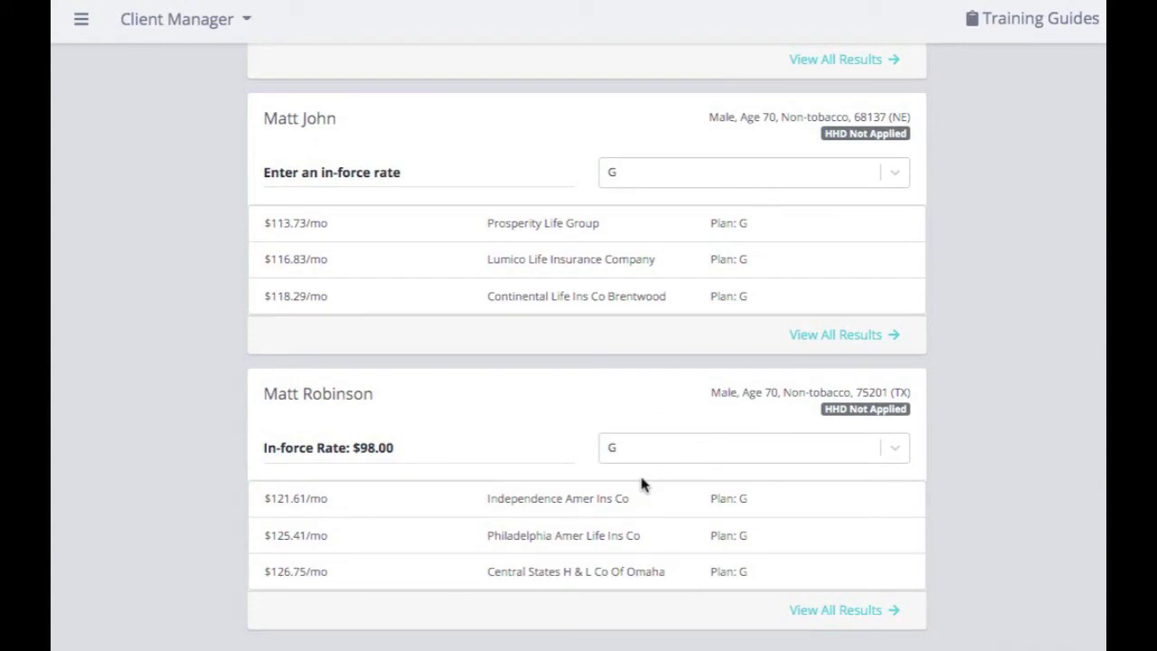
scroll(641, 485, "up", 3)
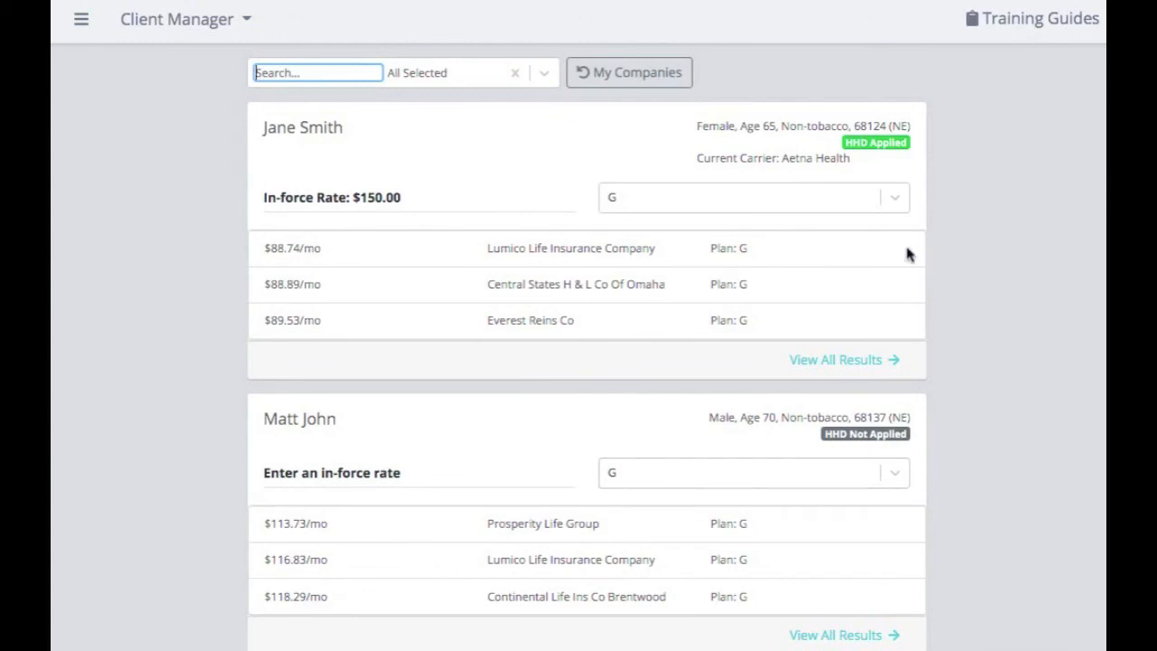
Change the first client's plan from G to F and view all her results.
left_click(895, 199)
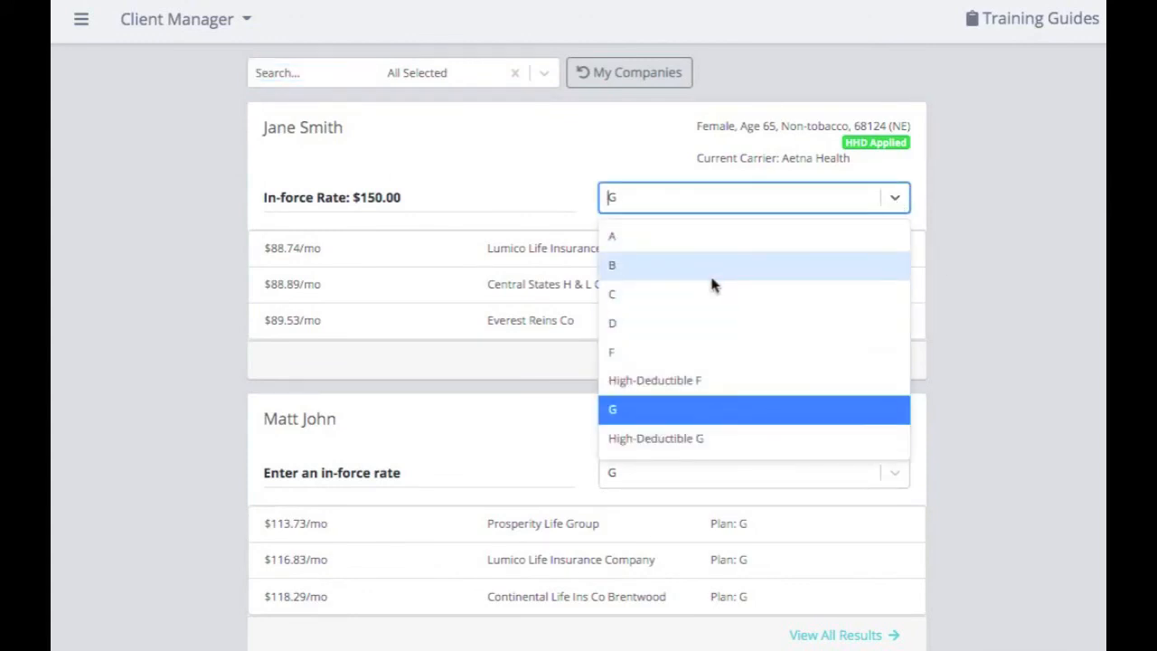
left_click(700, 354)
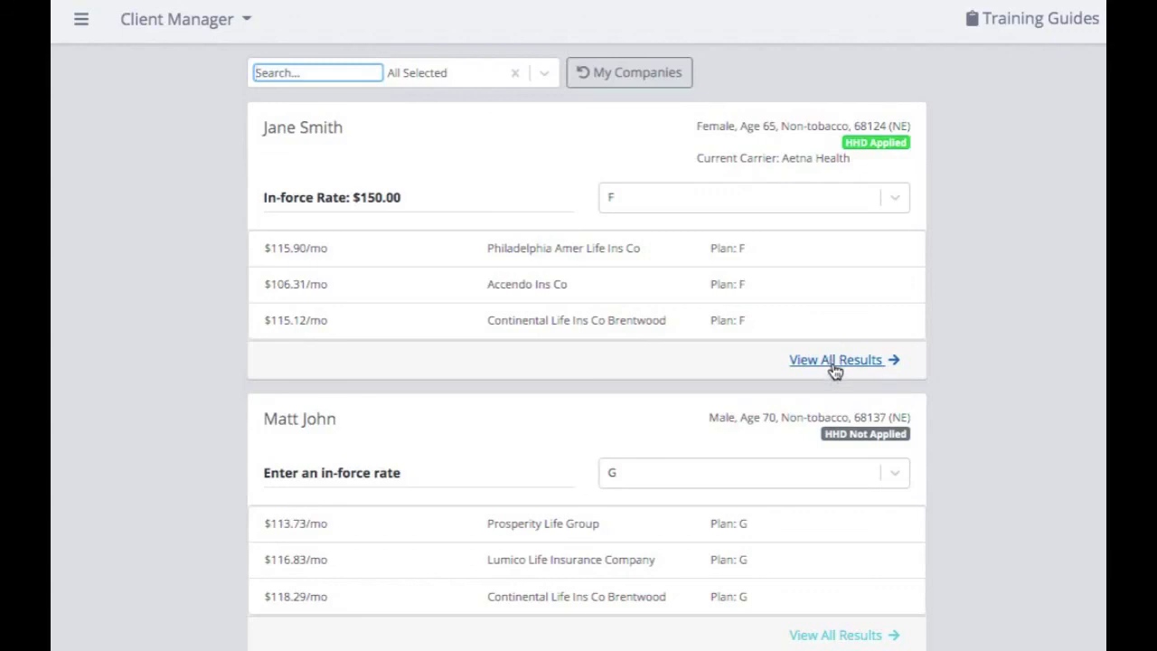
left_click(834, 362)
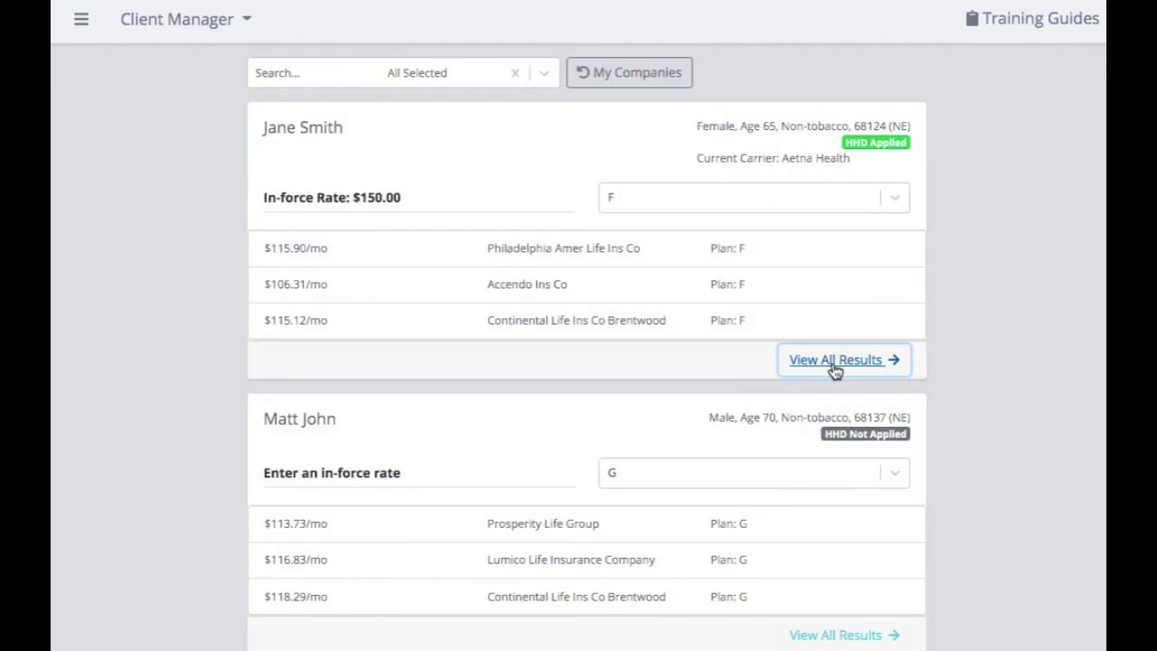
left_click(835, 360)
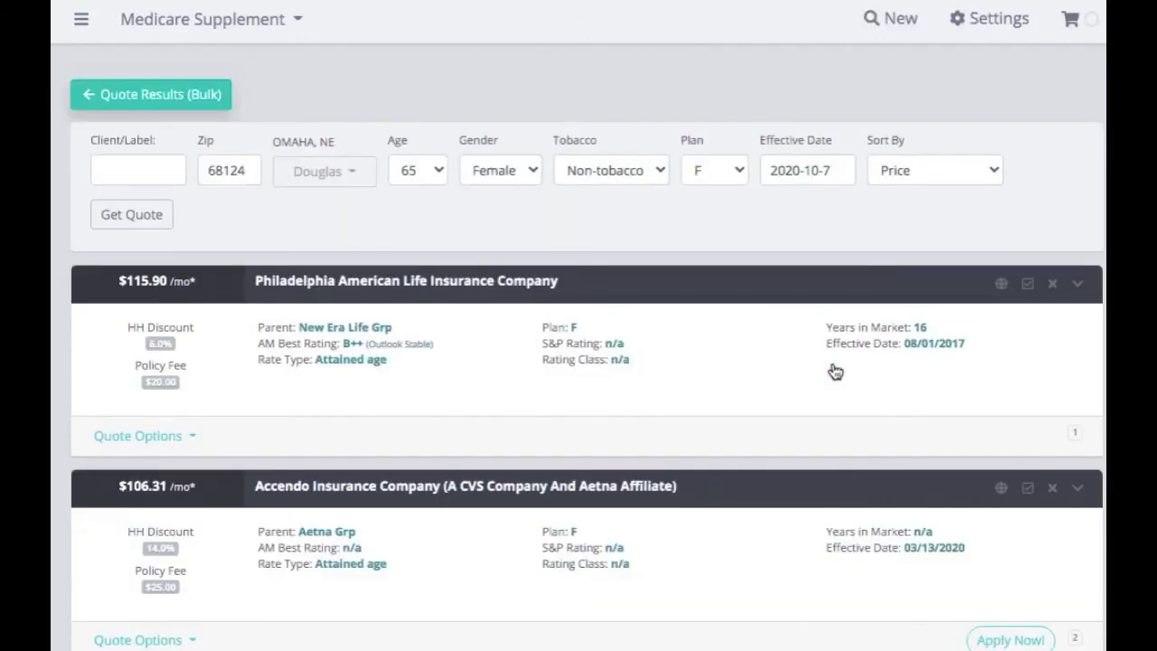
Go back to the bulk Plan G quote results and export them to the spreadsheet quote_export (1).
scroll(835, 372, "down", 5)
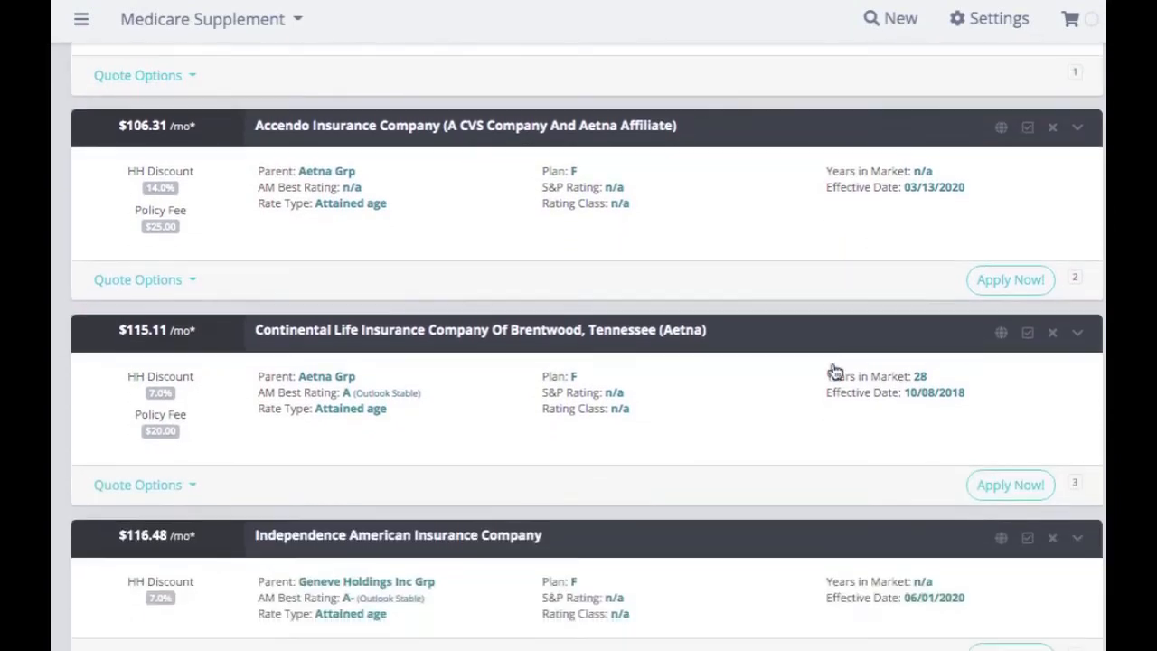
scroll(835, 371, "down", 6)
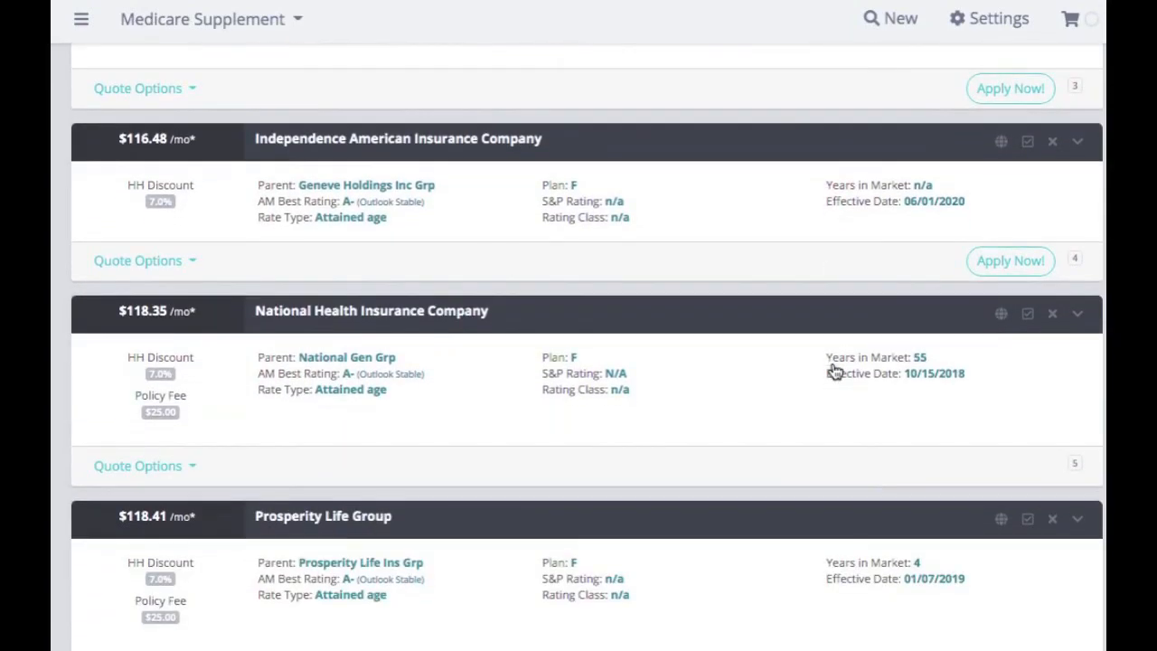
scroll(835, 372, "up", 11)
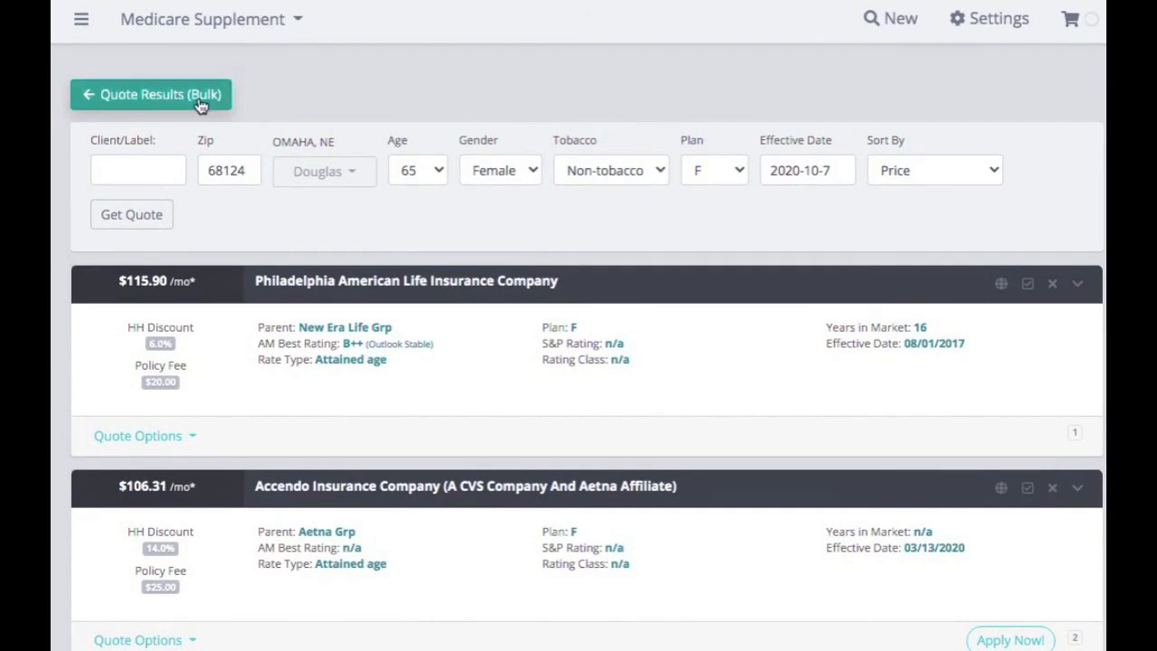
left_click(199, 106)
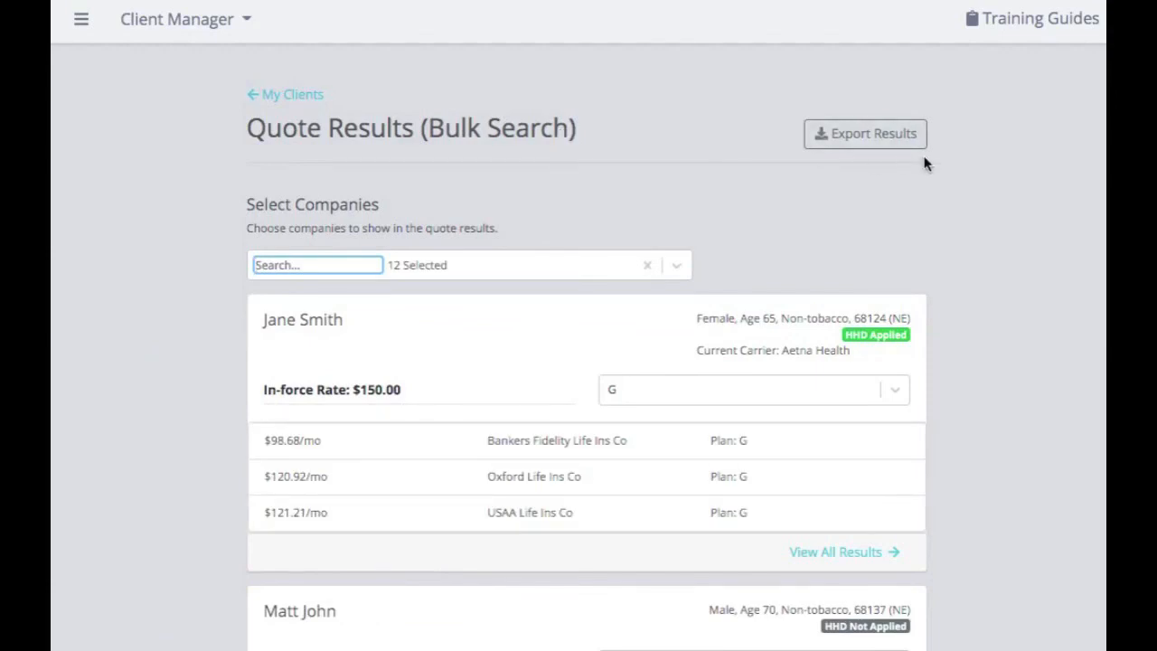
left_click(893, 145)
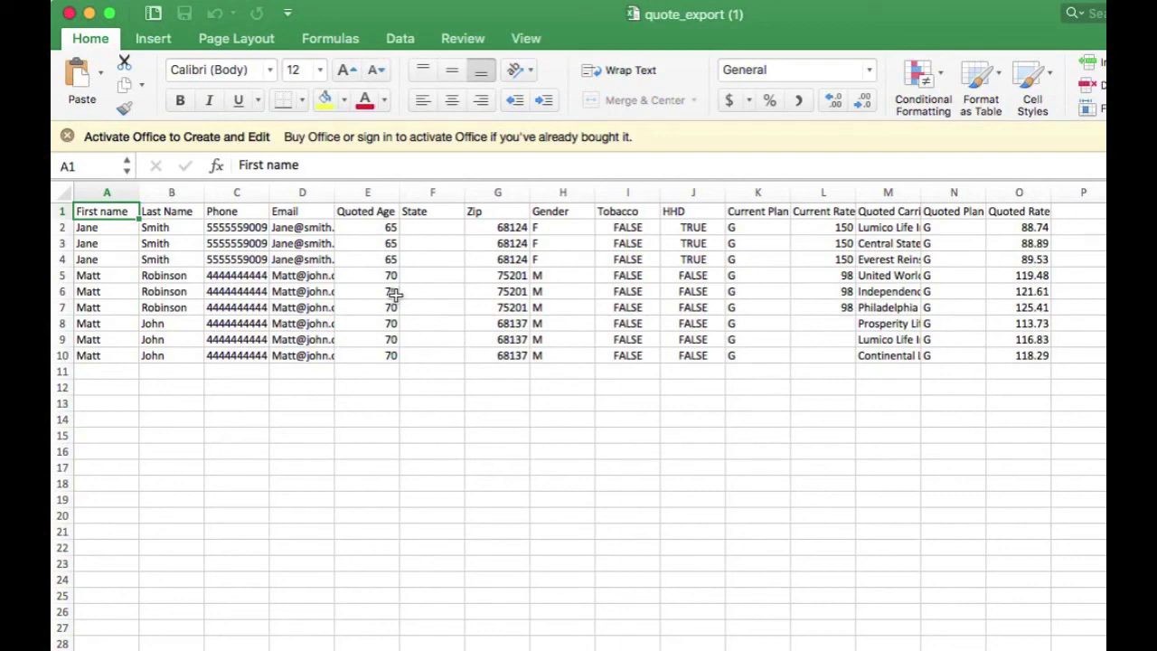
Widen the Quoted Carrier column M, then select the first client's carriers in M2:M4.
scroll(838, 307, "right", 3)
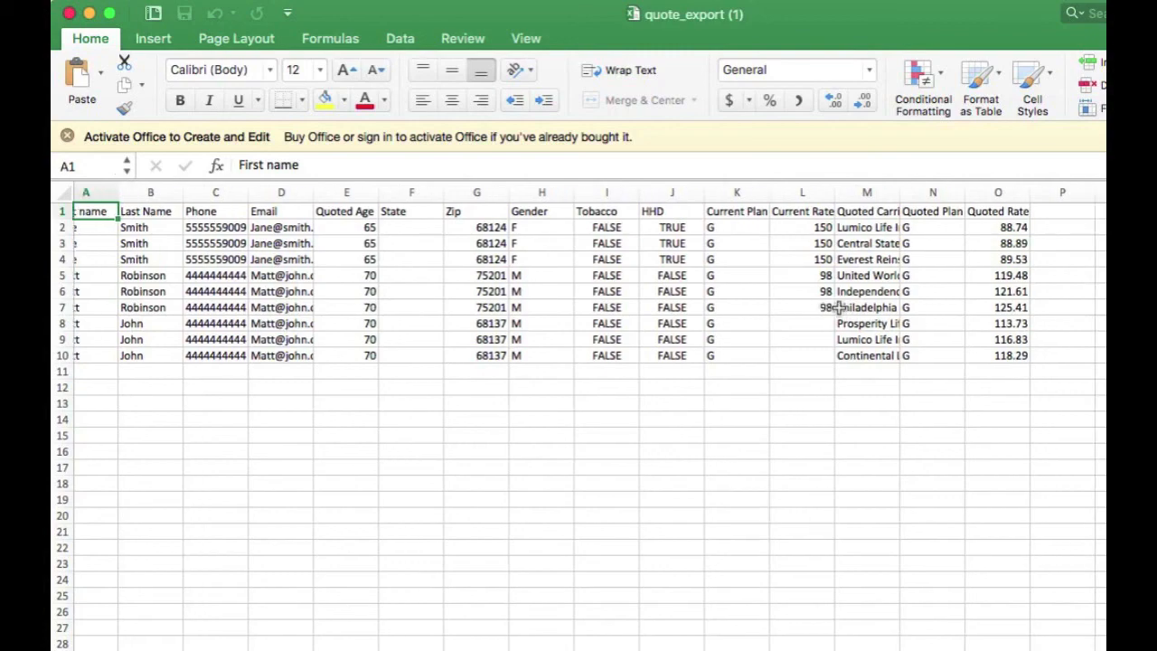
scroll(838, 307, "right", 2)
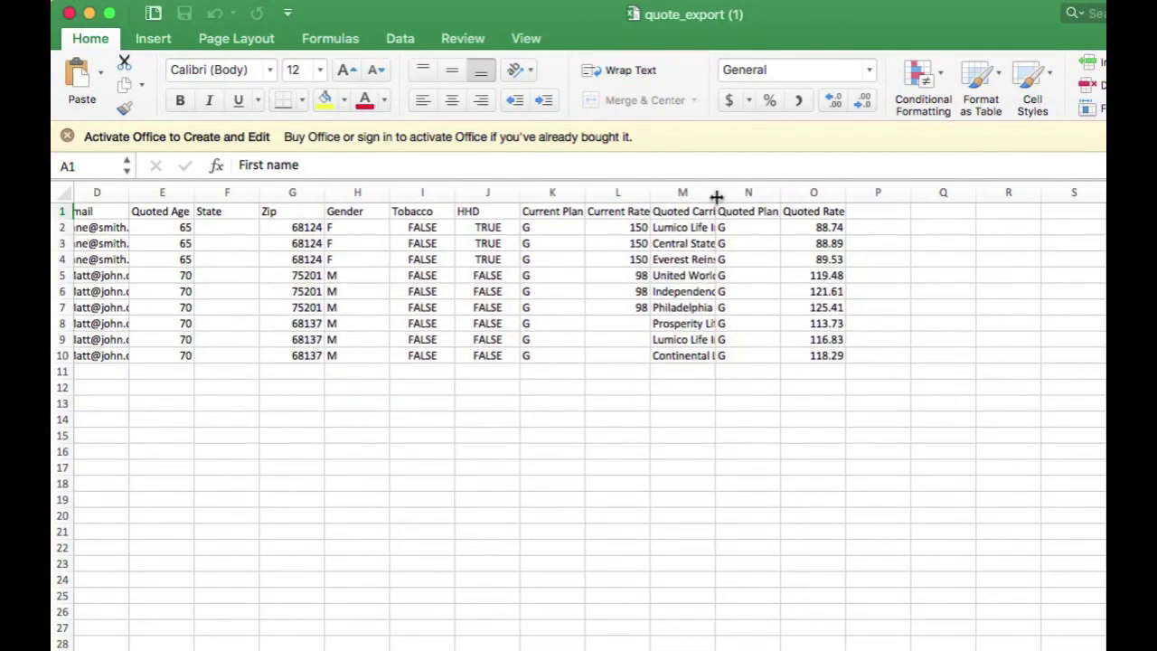
left_click_drag(714, 196, 834, 196)
left_click_drag(788, 227, 918, 265)
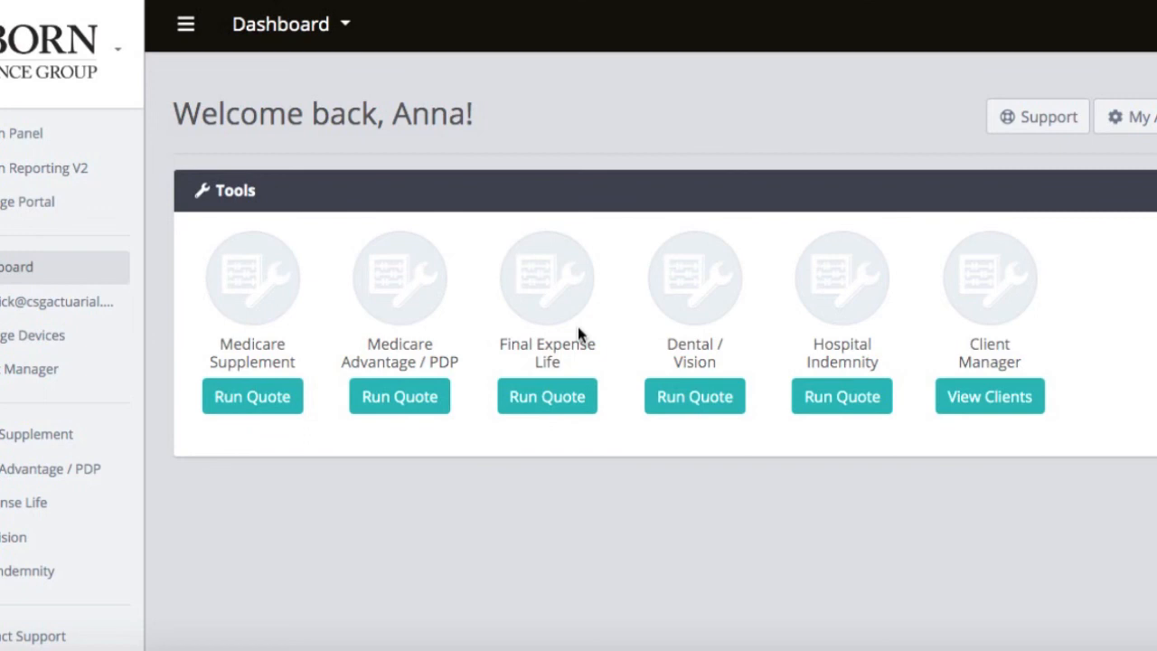
Open the Contact Support form from the bottom of the portal's left sidebar.
scroll(9, 482, "down", 1)
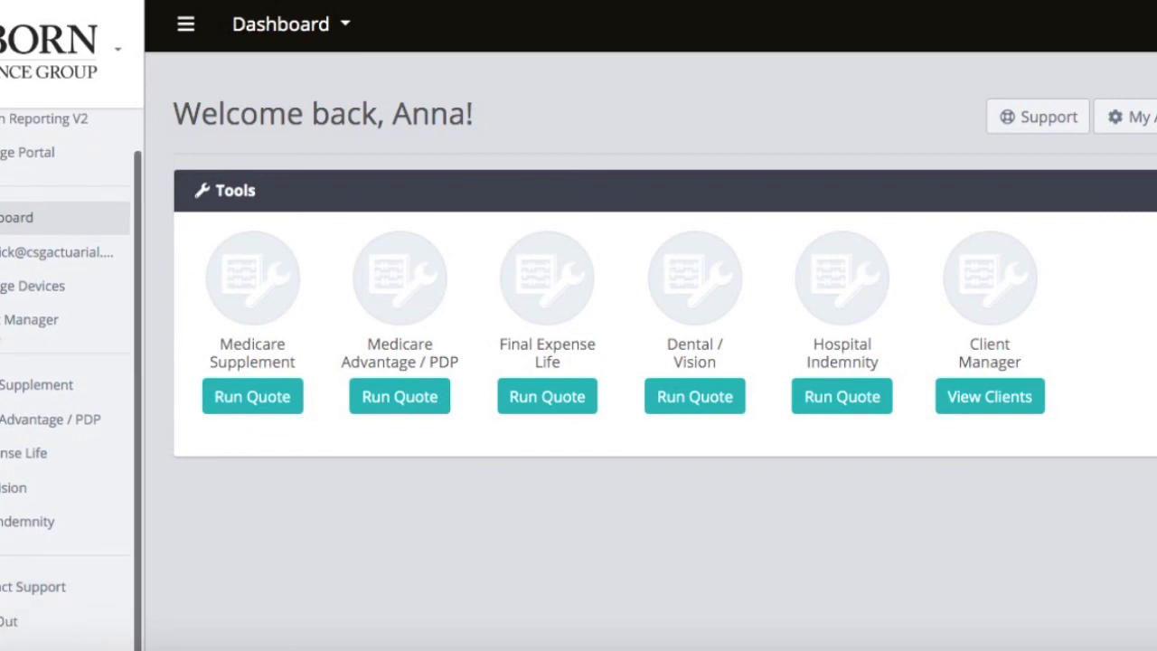
left_click(15, 590)
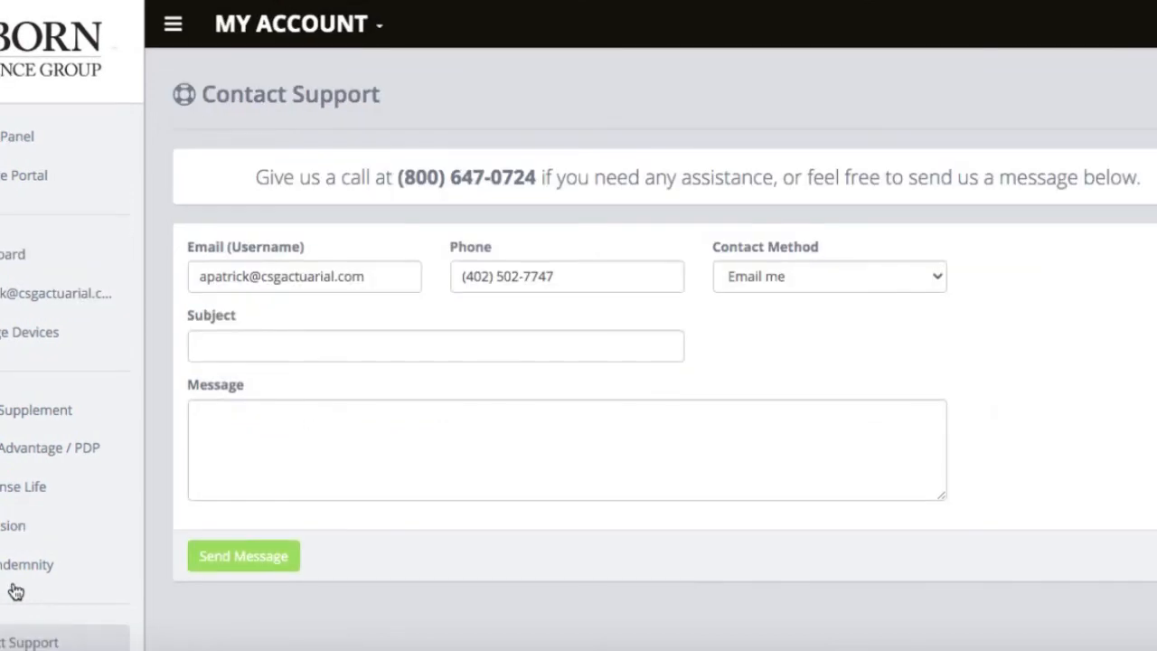